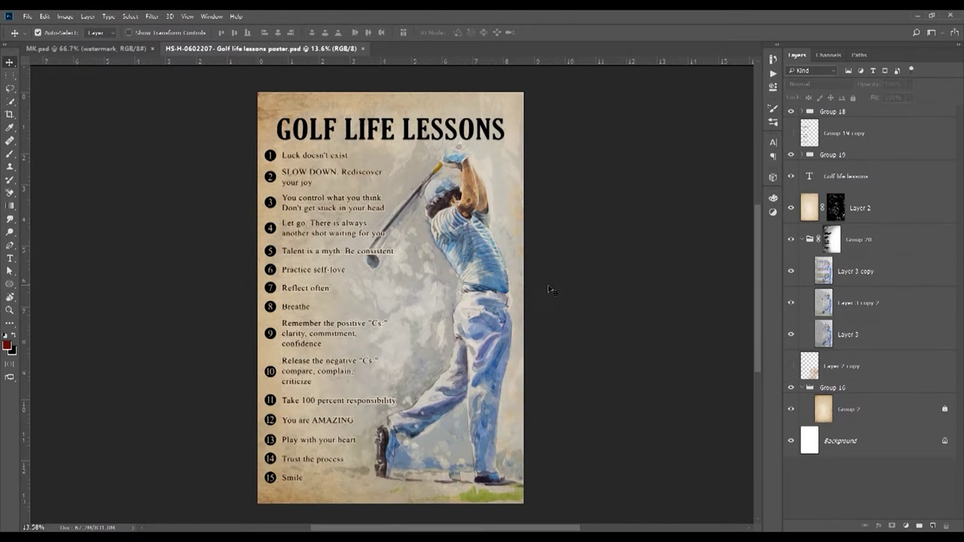
# Open the New Document dialog with Ctrl+N
pyautogui.hotkey('ctrl', 'n')
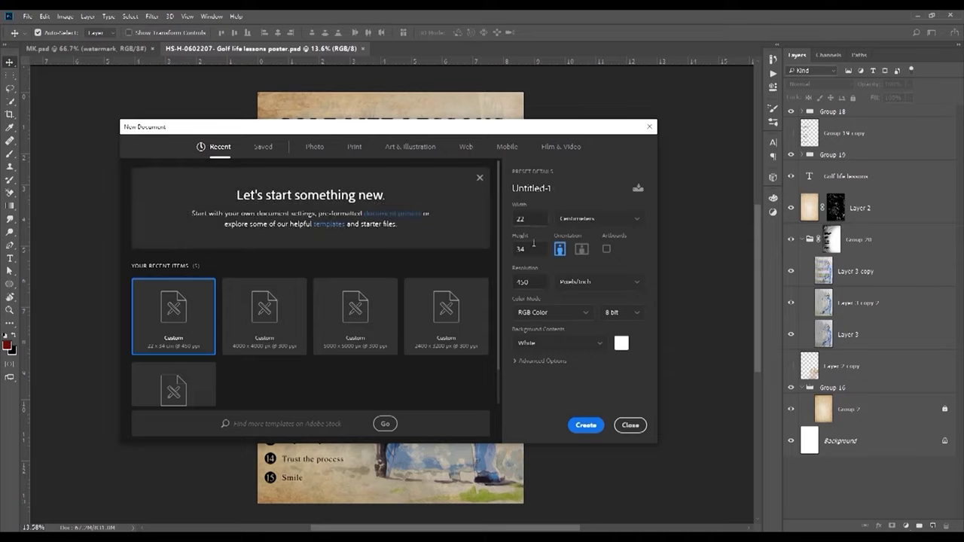
# Create a portrait 22 × 34 cm document at 450 pixels per inch
pyautogui.click(591, 220)
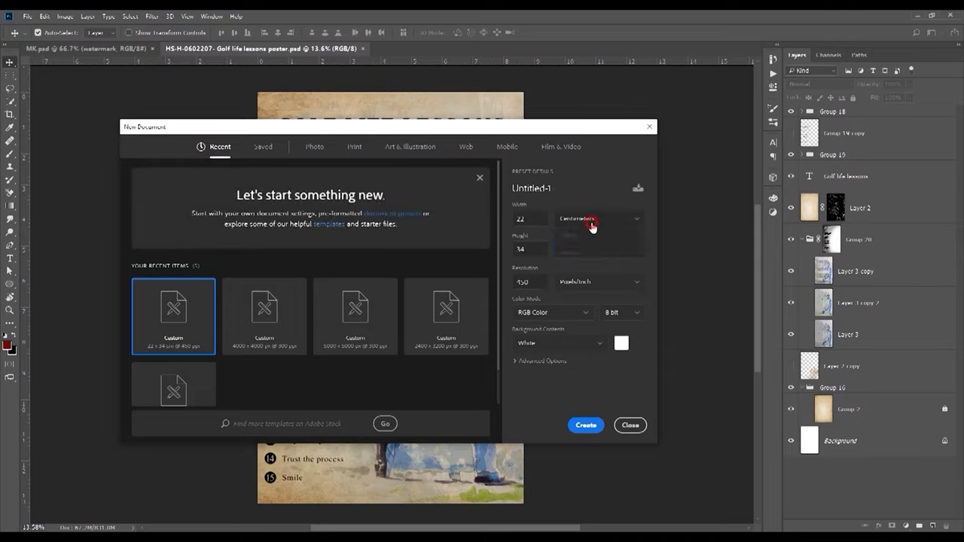
pyautogui.click(589, 274)
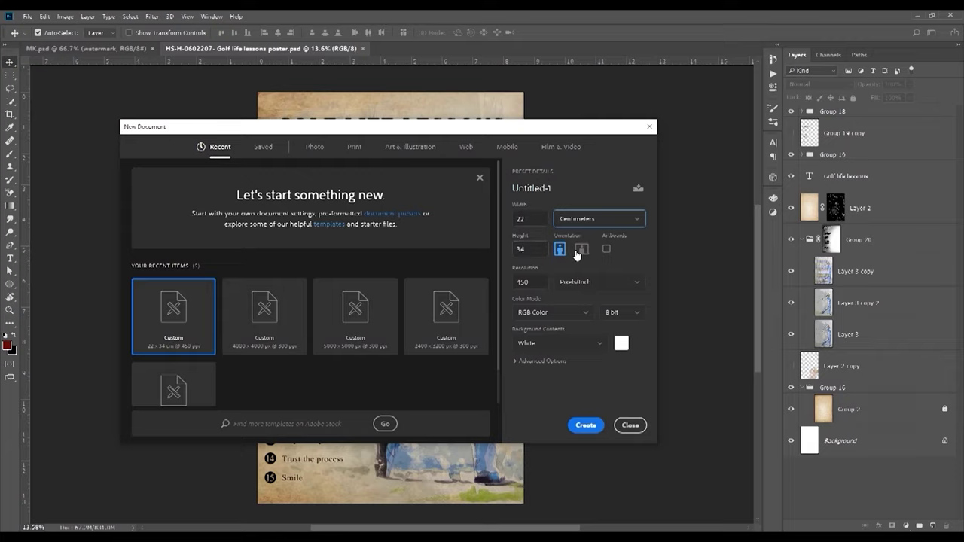
pyautogui.click(581, 251)
pyautogui.click(560, 250)
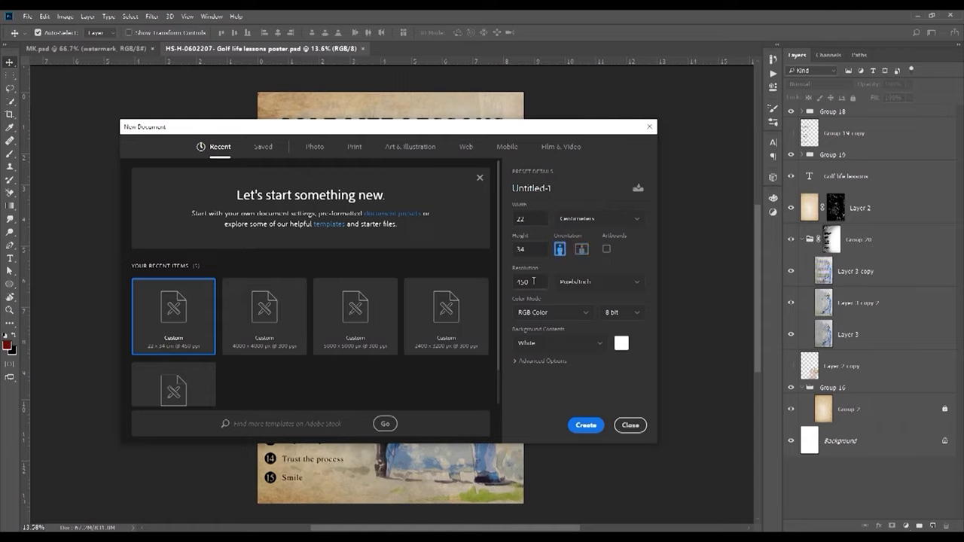
pyautogui.click(573, 286)
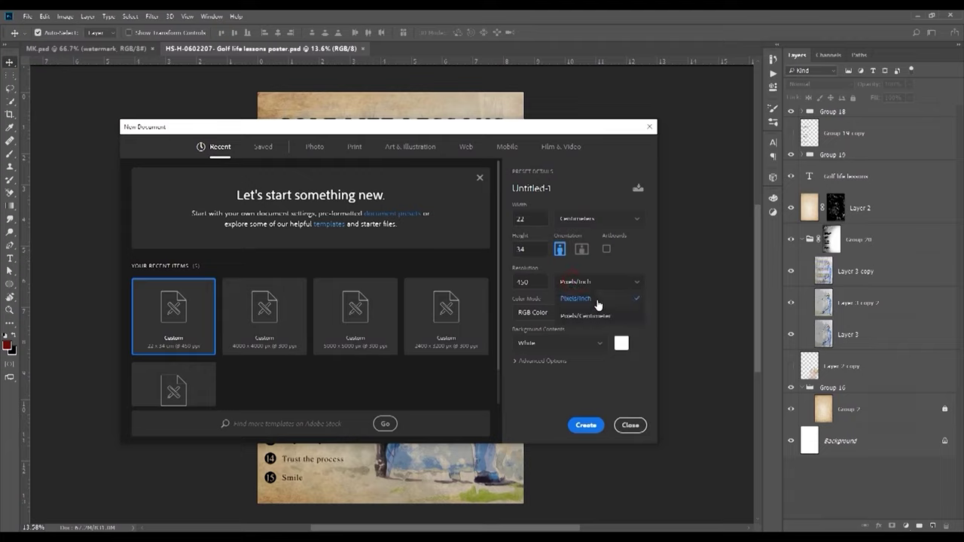
pyautogui.click(579, 297)
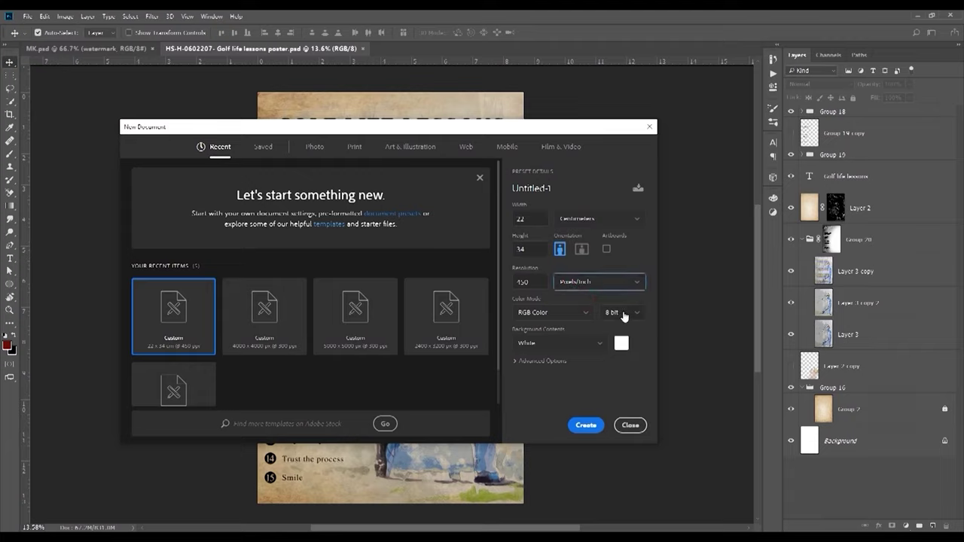
pyautogui.click(587, 426)
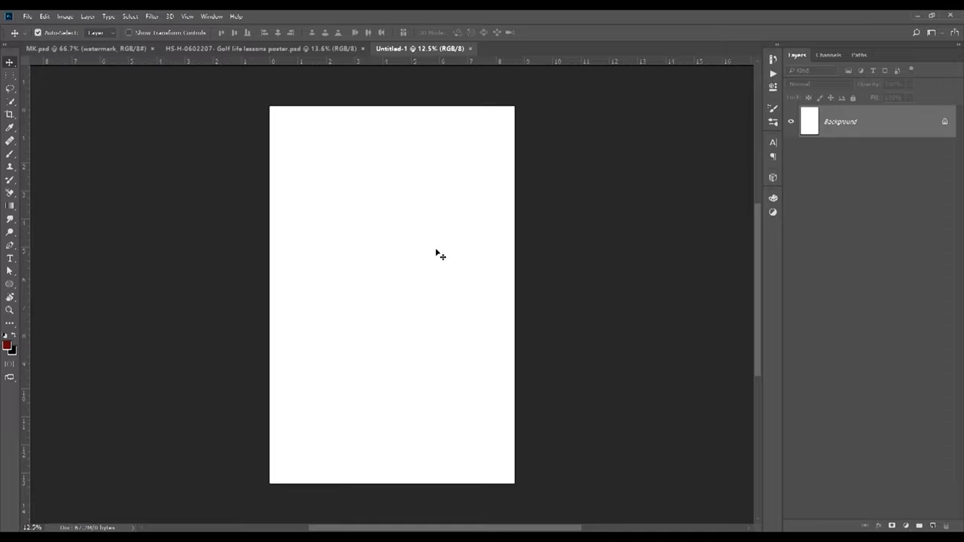
# Show the rulers with units set to inches
pyautogui.hotkey('ctrl', 'r')
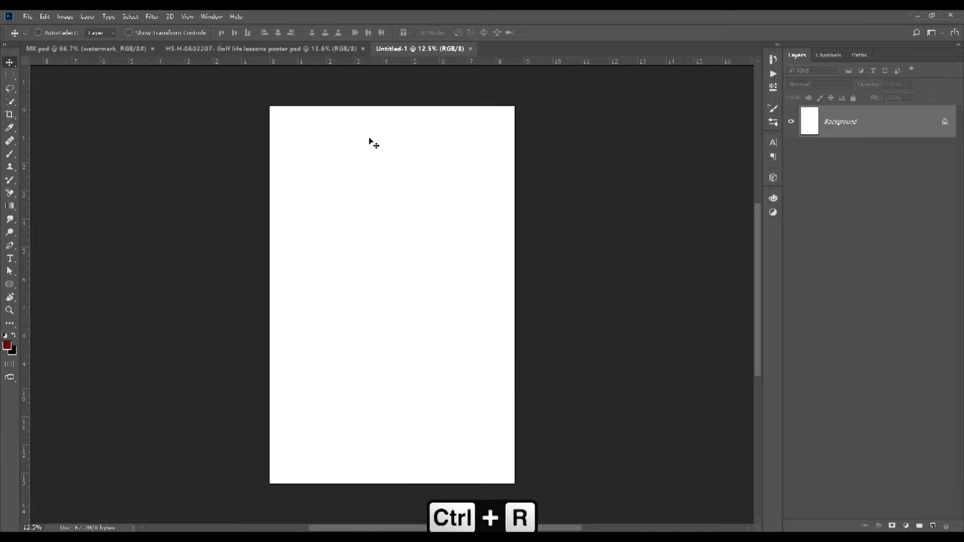
pyautogui.hotkey('ctrl', 'r')
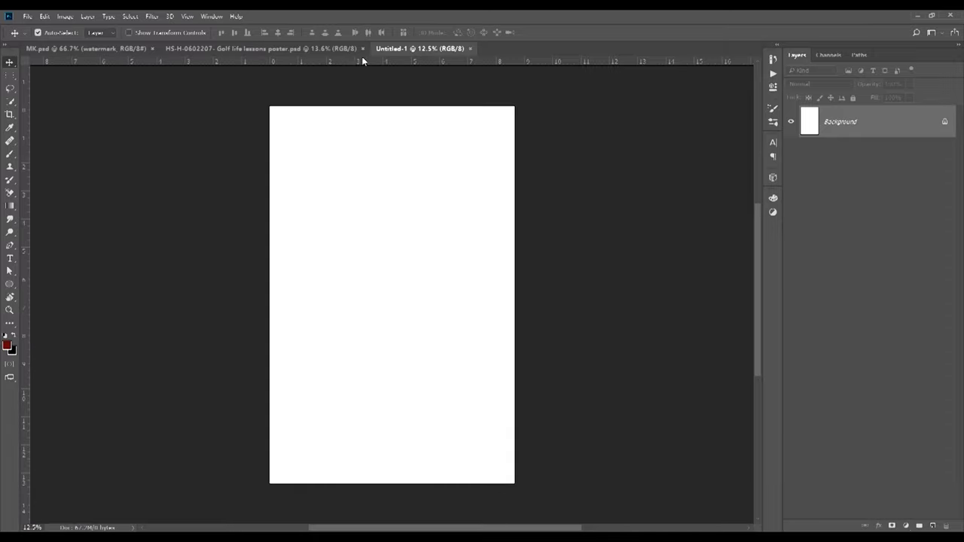
pyautogui.rightClick(346, 62)
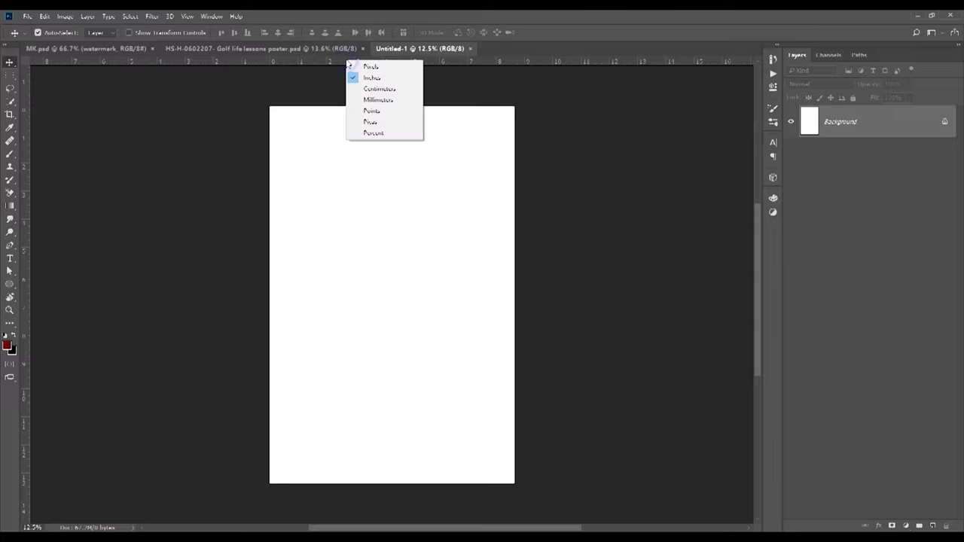
pyautogui.click(373, 77)
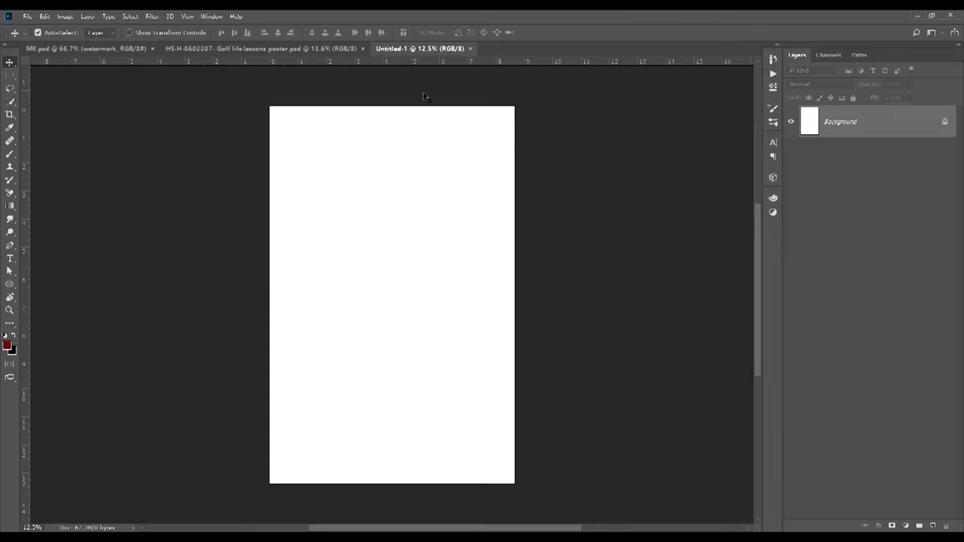
# Add a guide layout with 0.45 in top and bottom margins
pyautogui.click(187, 16)
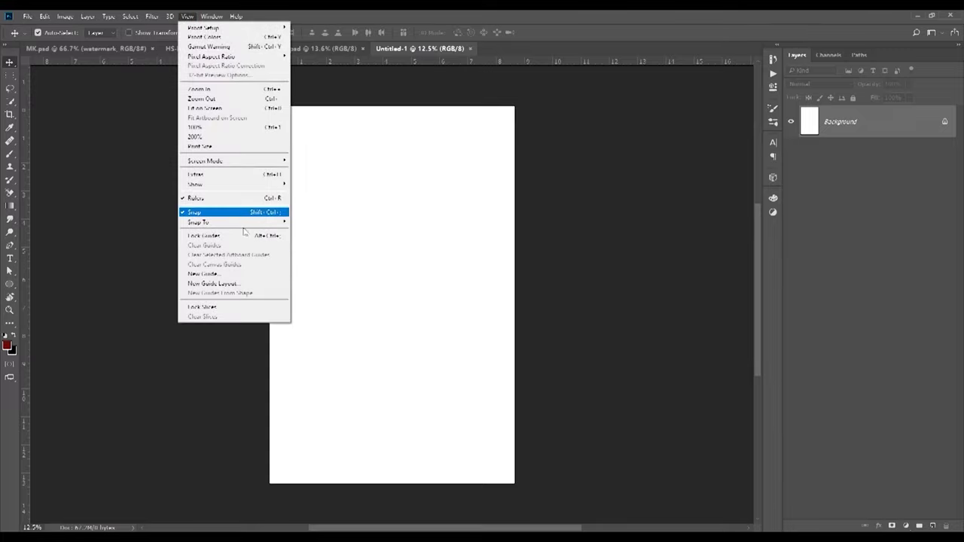
pyautogui.click(224, 284)
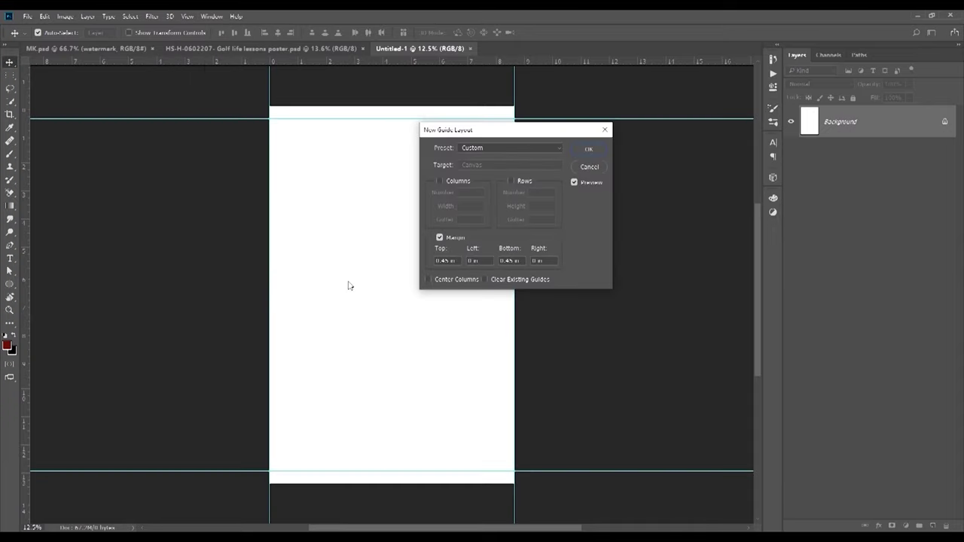
pyautogui.click(439, 238)
pyautogui.moveTo(451, 261); pyautogui.dragTo(425, 270)
pyautogui.click(589, 149)
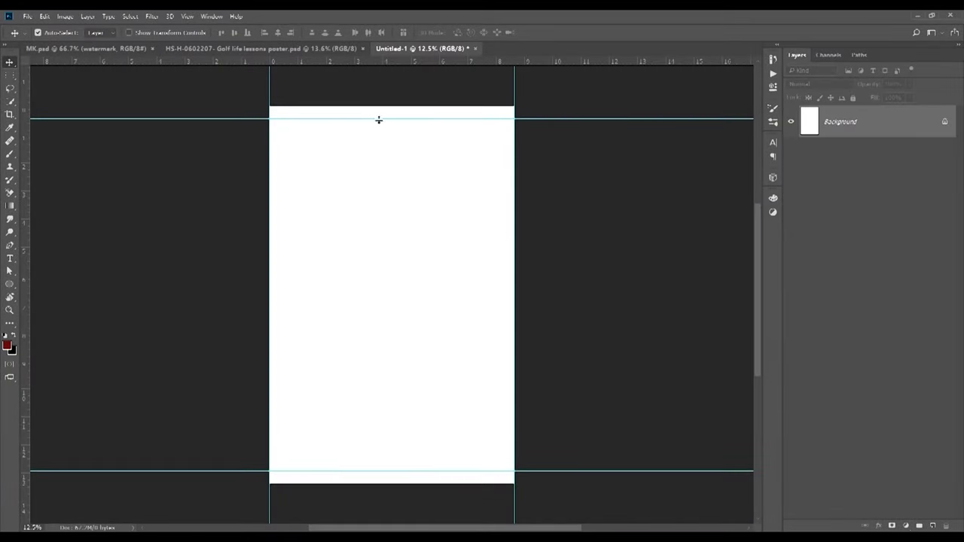
pyautogui.click(285, 49)
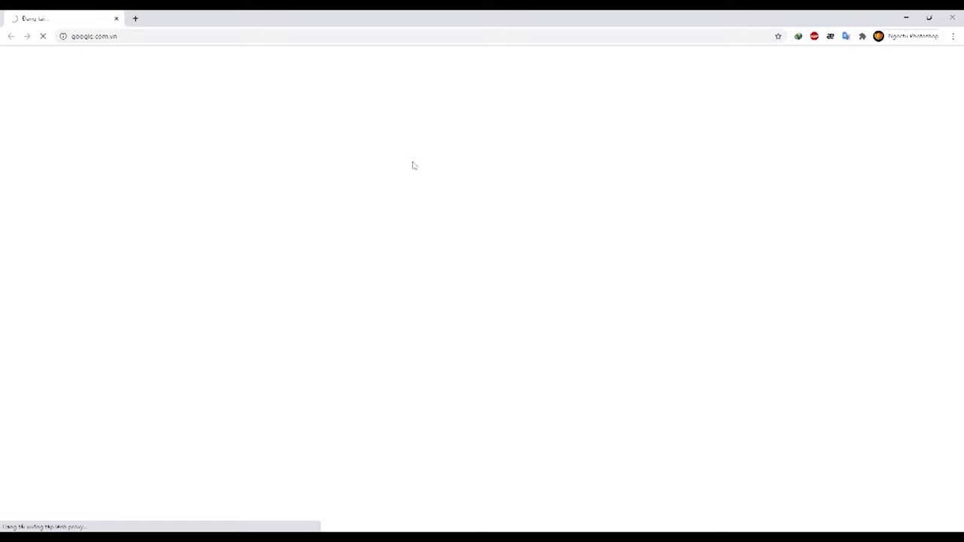
# Search Google for 'old paper' and browse the image results
pyautogui.click(414, 216)
pyautogui.write('o')
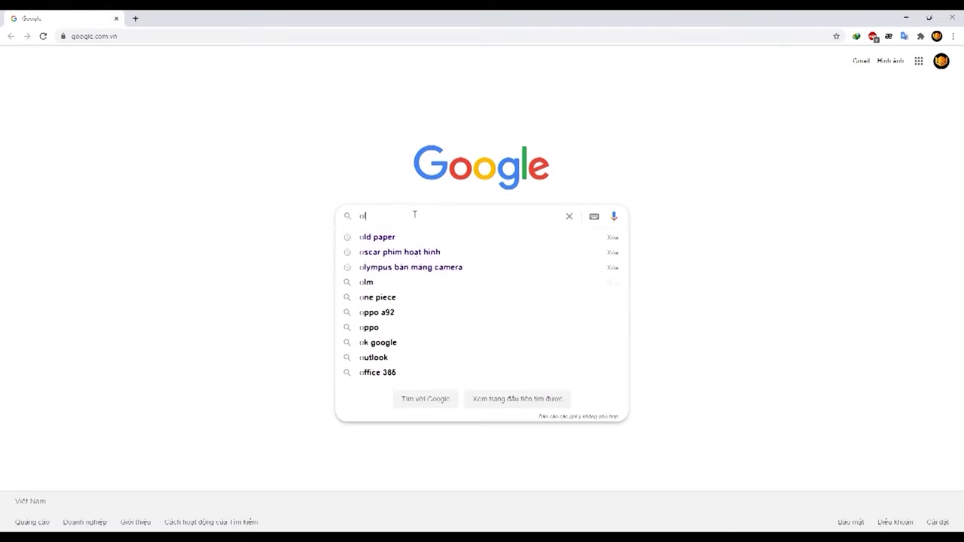
pyautogui.write('ld paper')
pyautogui.press('Return')
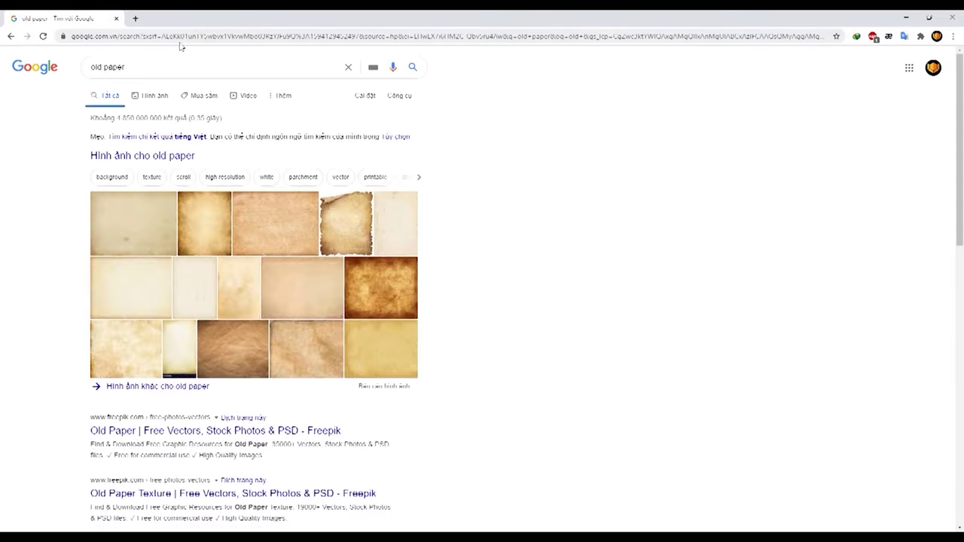
pyautogui.click(154, 94)
pyautogui.scroll(-5, 301, 377)
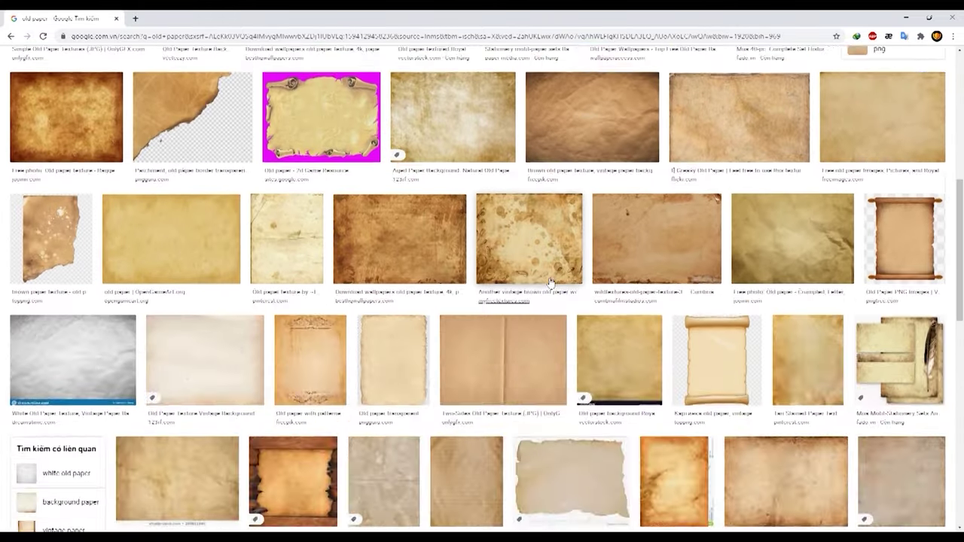
pyautogui.scroll(4, 279, 452)
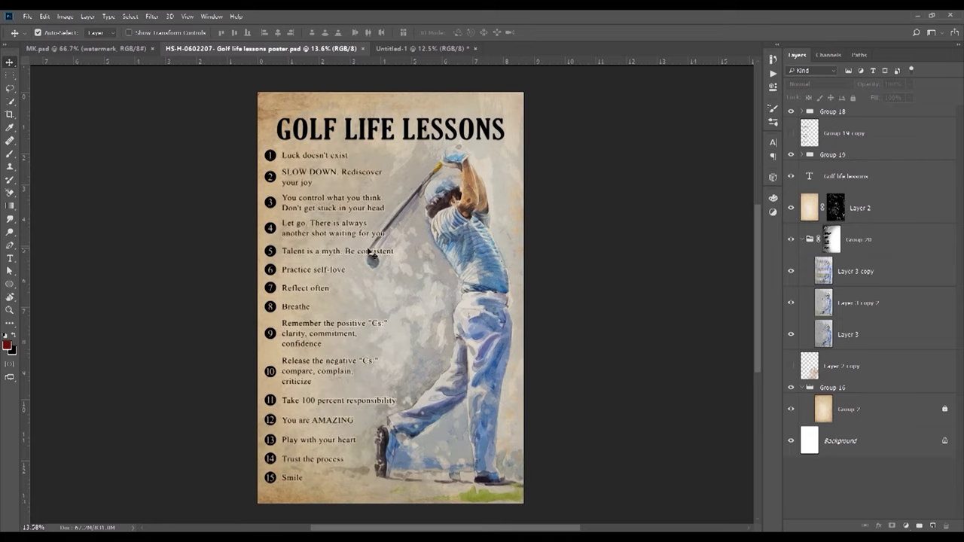
# Place the Untitled-1 paper image from Pictures as a linked layer in the new document
pyautogui.click(393, 53)
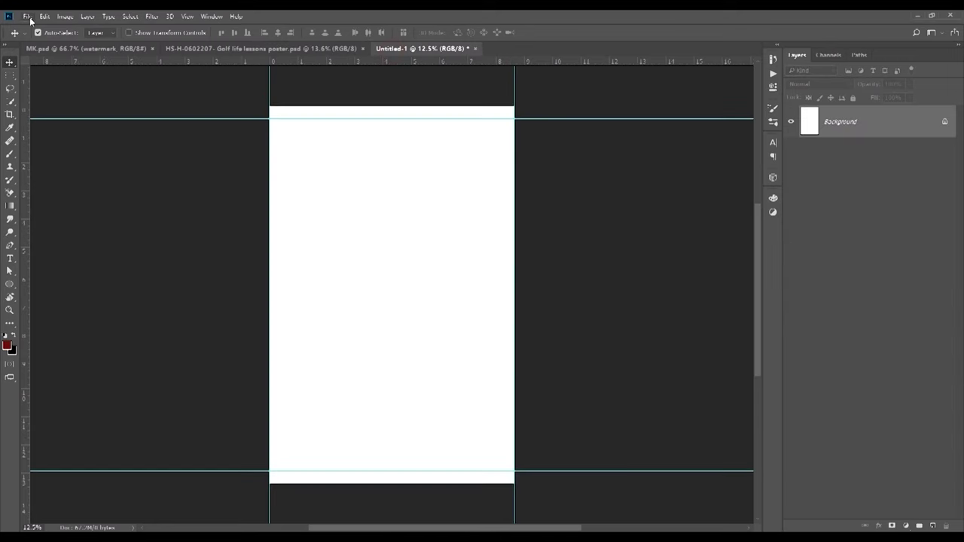
pyautogui.click(26, 16)
pyautogui.click(66, 214)
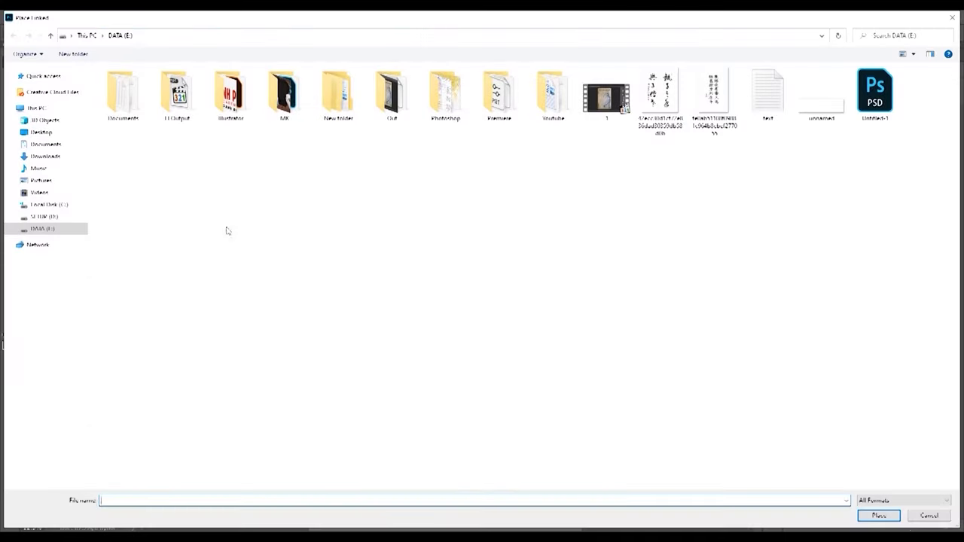
pyautogui.click(58, 171)
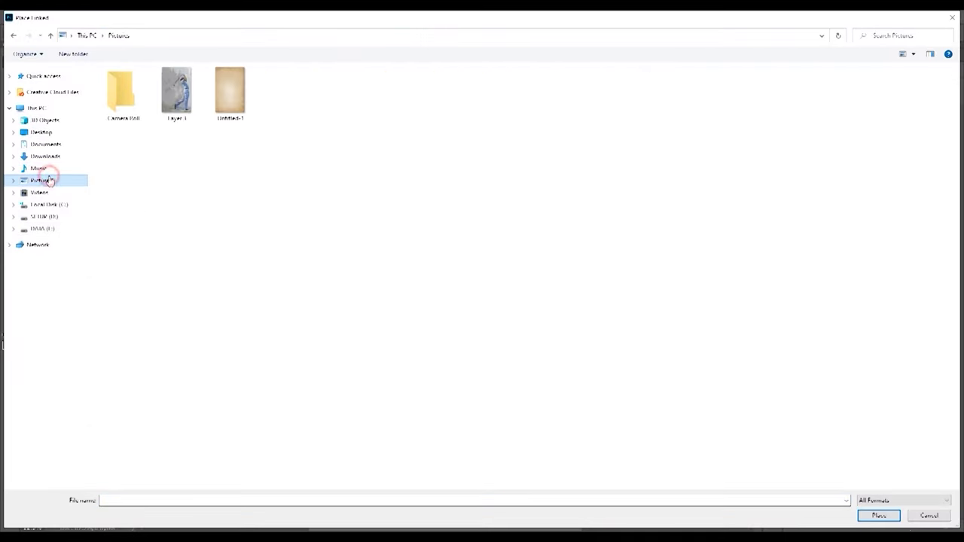
pyautogui.click(245, 104)
pyautogui.doubleClick(245, 103)
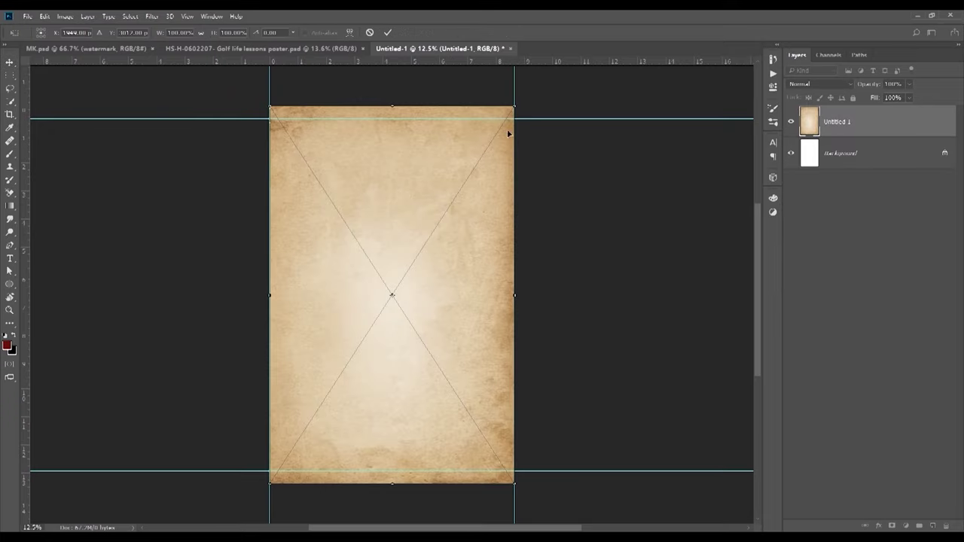
# Stretch the paper texture to cover the whole page and commit it
pyautogui.moveTo(515, 106); pyautogui.dragTo(518, 101)
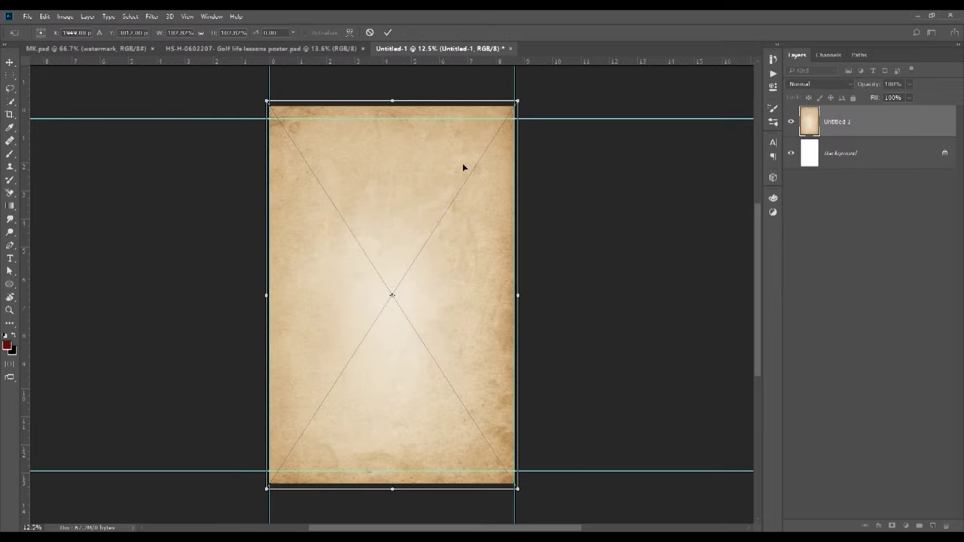
pyautogui.moveTo(447, 170); pyautogui.dragTo(450, 171)
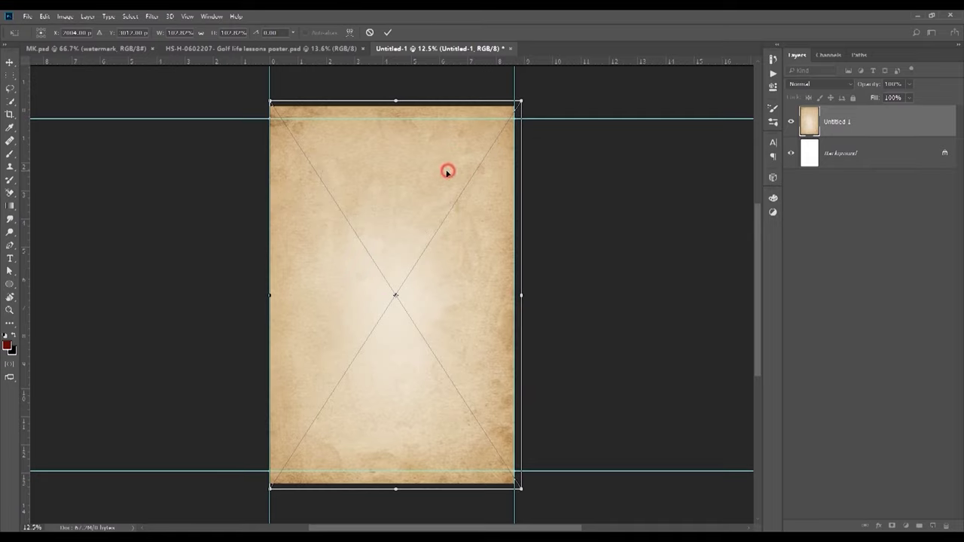
pyautogui.moveTo(521, 294); pyautogui.dragTo(525, 293)
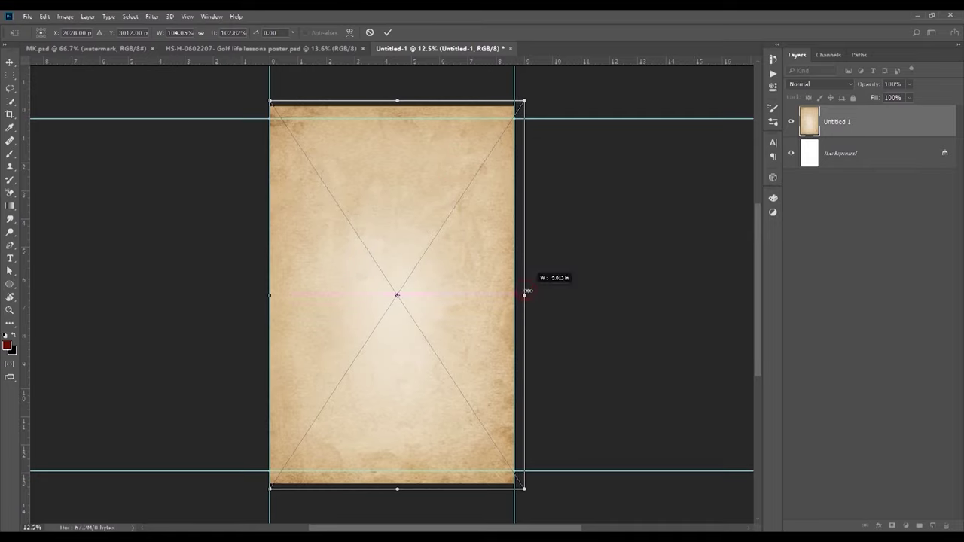
pyautogui.click(388, 33)
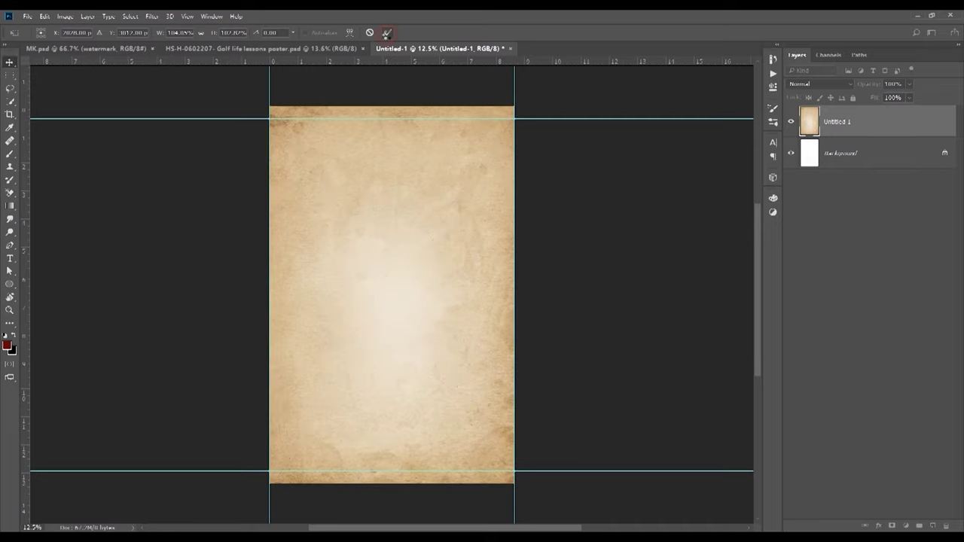
pyautogui.click(256, 48)
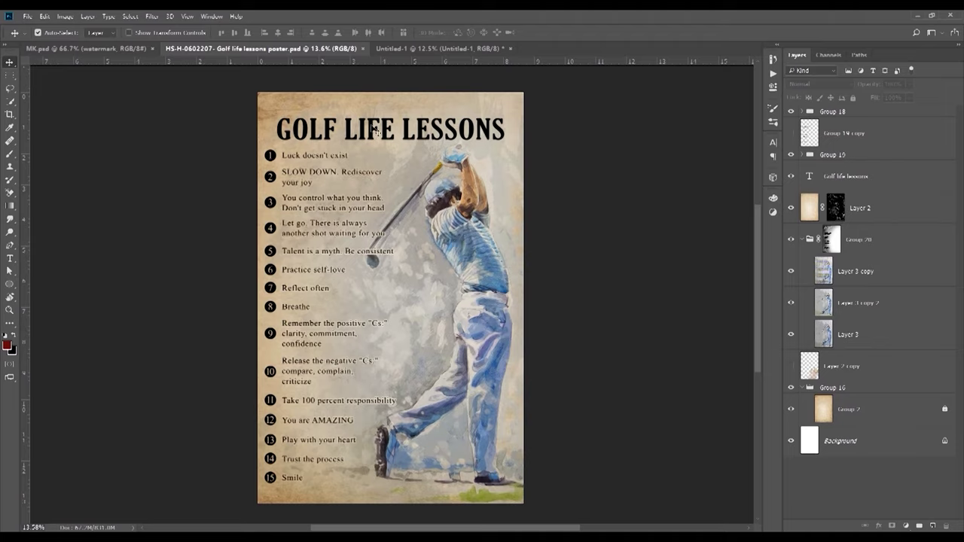
# Bring the GOLF LIFE LESSONS headline onto the page just below the top guide
pyautogui.moveTo(377, 130); pyautogui.dragTo(378, 147)
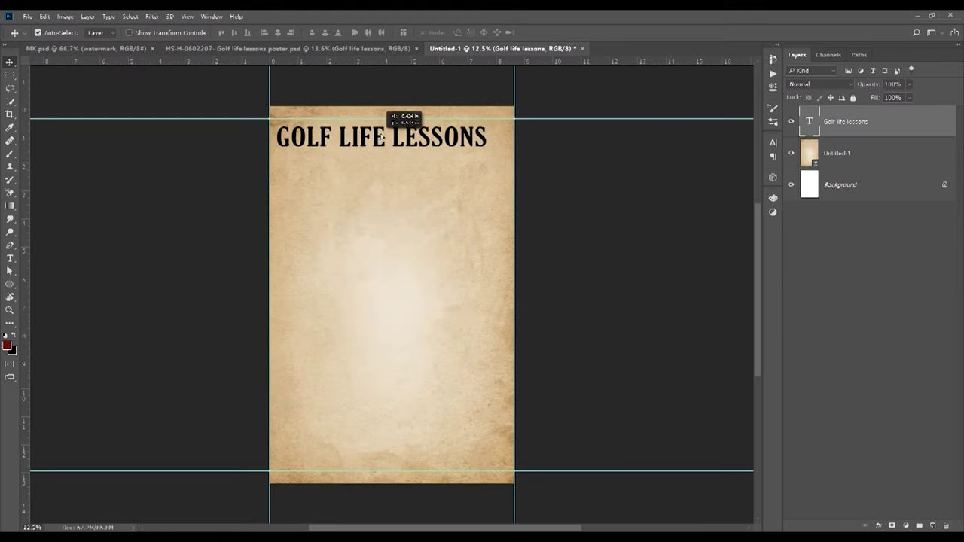
pyautogui.moveTo(381, 142); pyautogui.dragTo(387, 142)
pyautogui.scroll(3, 332, 132)
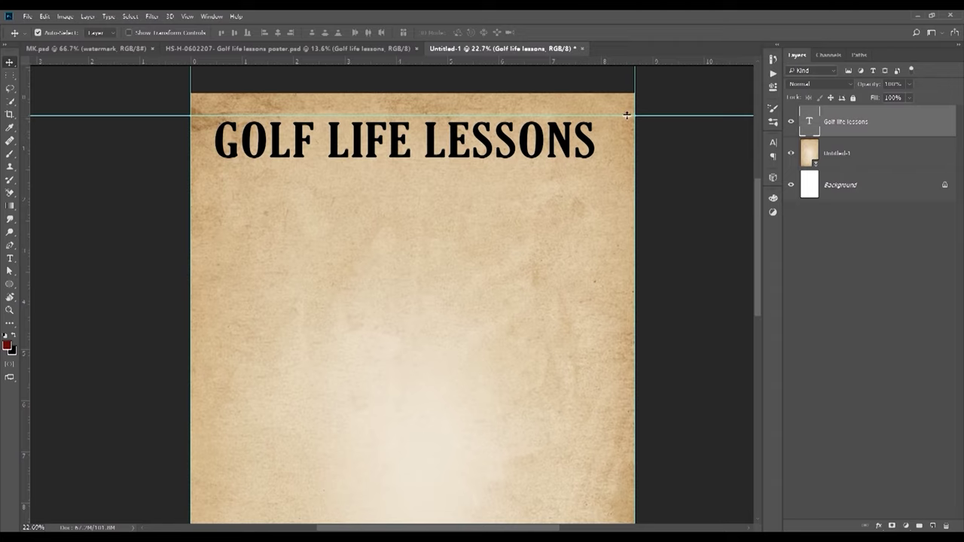
pyautogui.click(394, 133)
pyautogui.moveTo(394, 133); pyautogui.dragTo(394, 127)
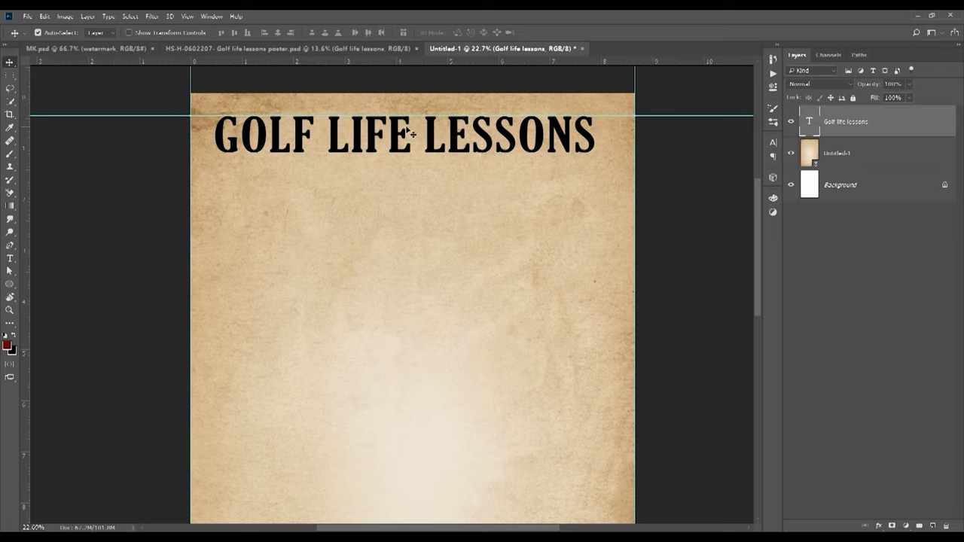
pyautogui.click(393, 121)
pyautogui.moveTo(394, 123); pyautogui.dragTo(394, 129)
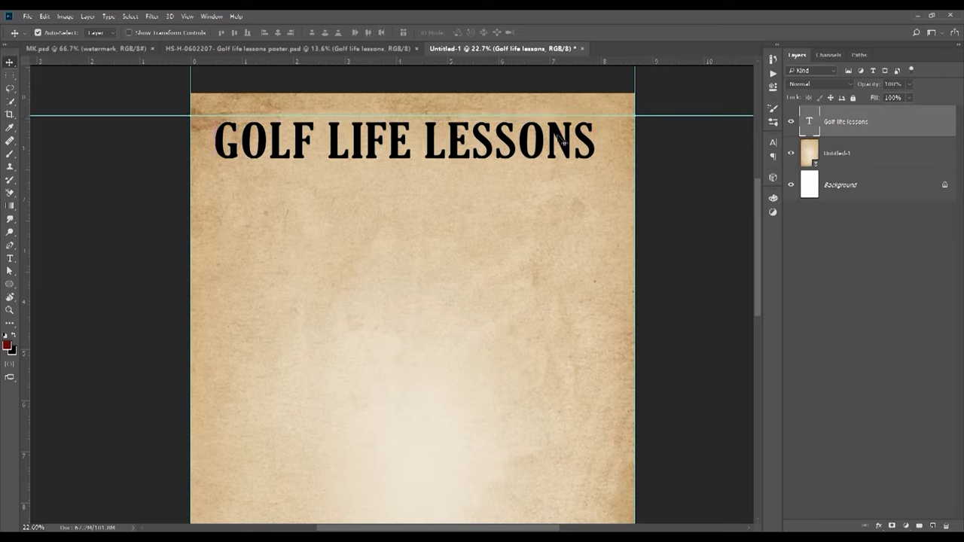
# Centre the headline horizontally against the Background layer
pyautogui.click(860, 185)
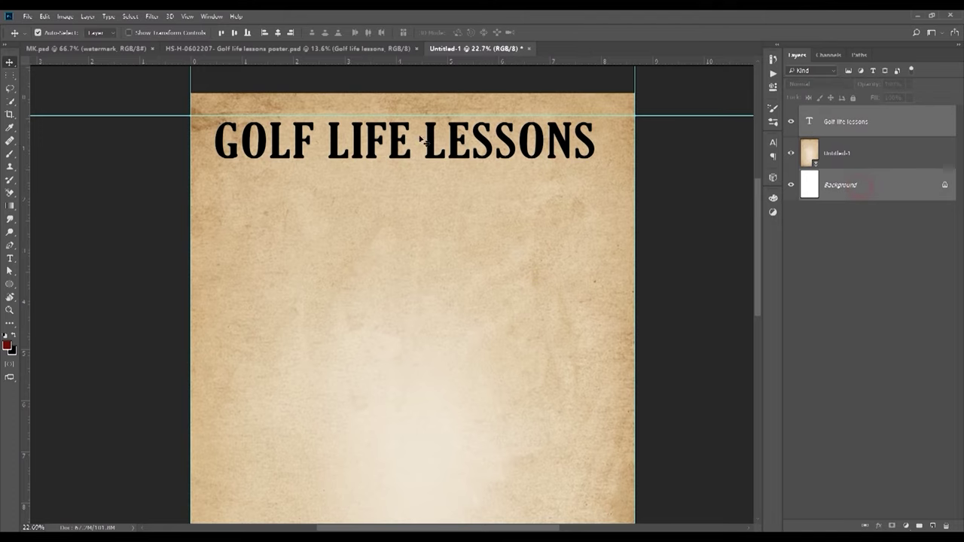
pyautogui.click(277, 32)
pyautogui.scroll(-1, 469, 146)
pyautogui.press('t')
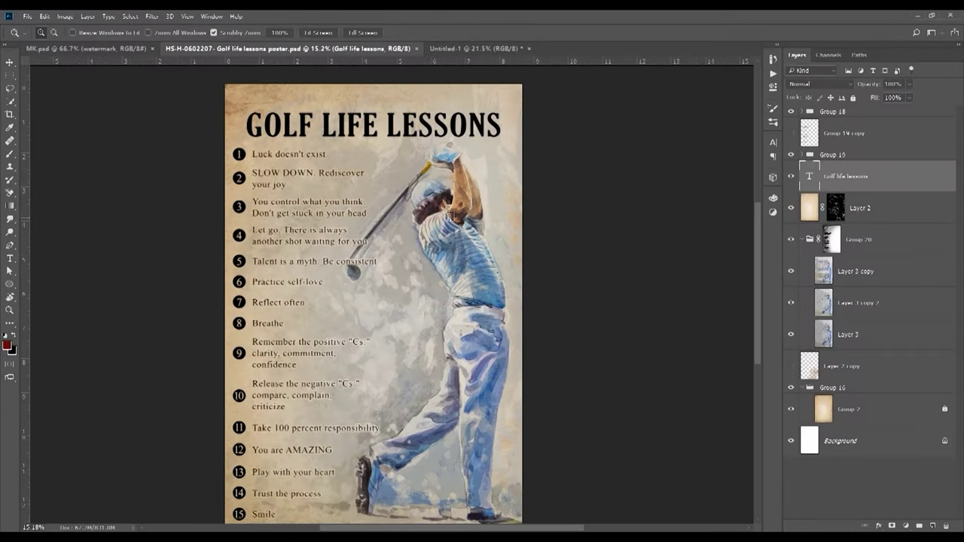
# Zoom in on the golfer's chest in the reference poster to examine it
pyautogui.press('v')
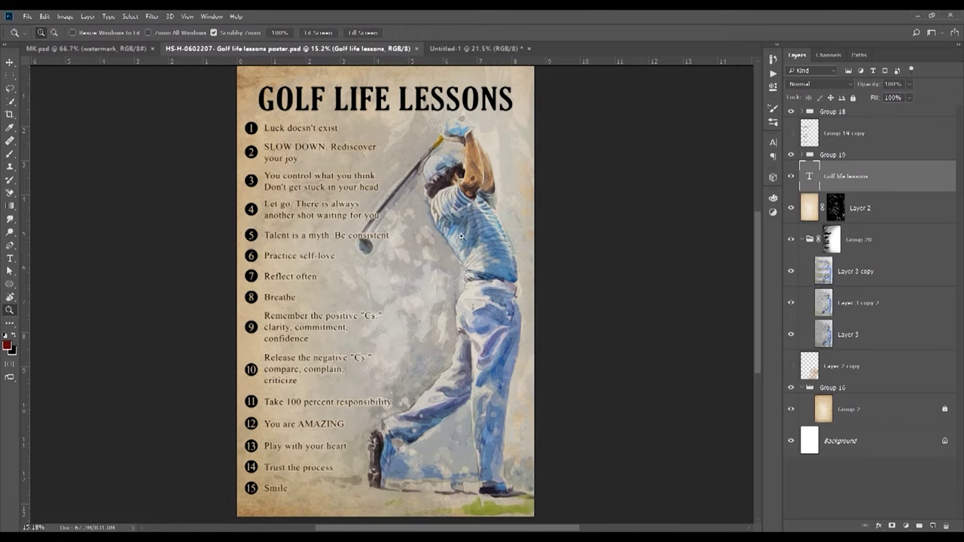
pyautogui.moveTo(461, 226); pyautogui.dragTo(508, 251)
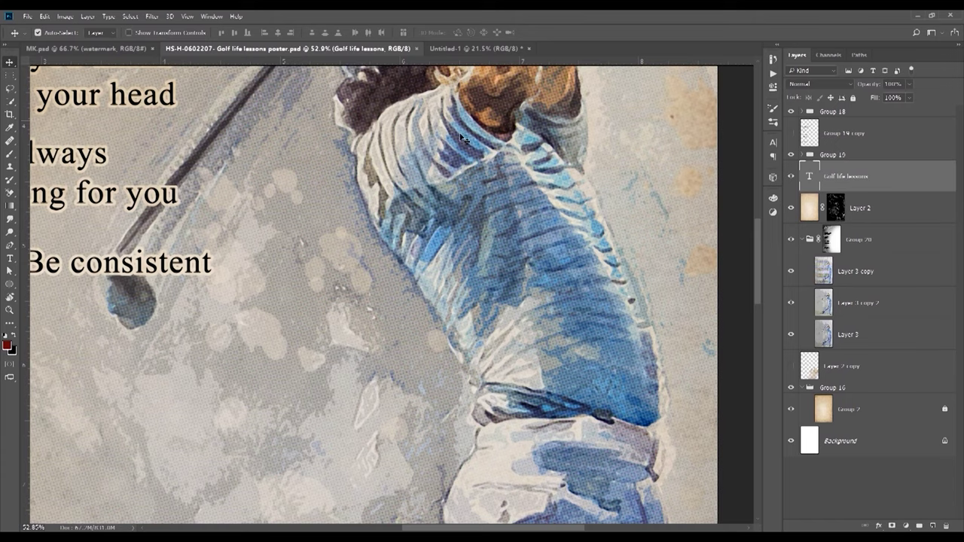
pyautogui.scroll(-5, 451, 173)
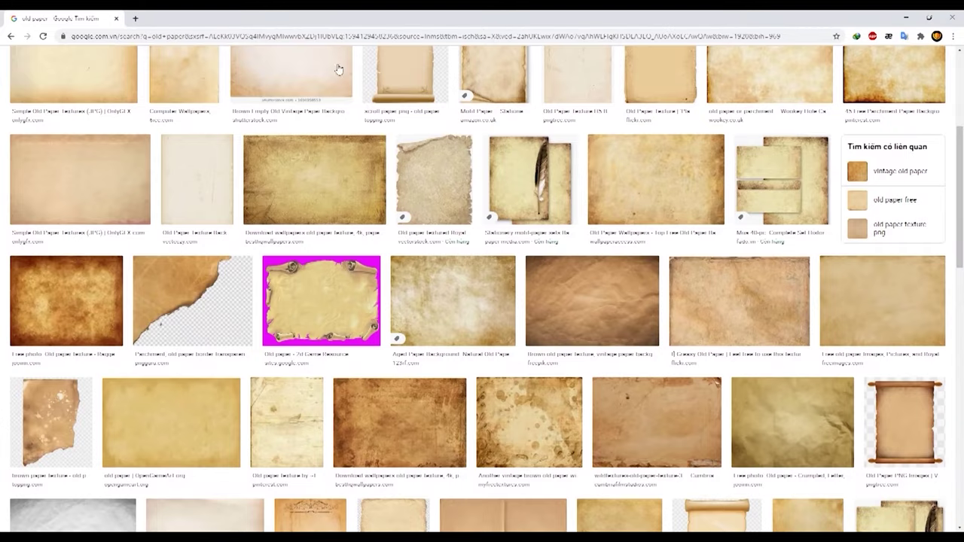
# Search Google Images for 'golf man watercolor' and scroll the results
pyautogui.click(307, 36)
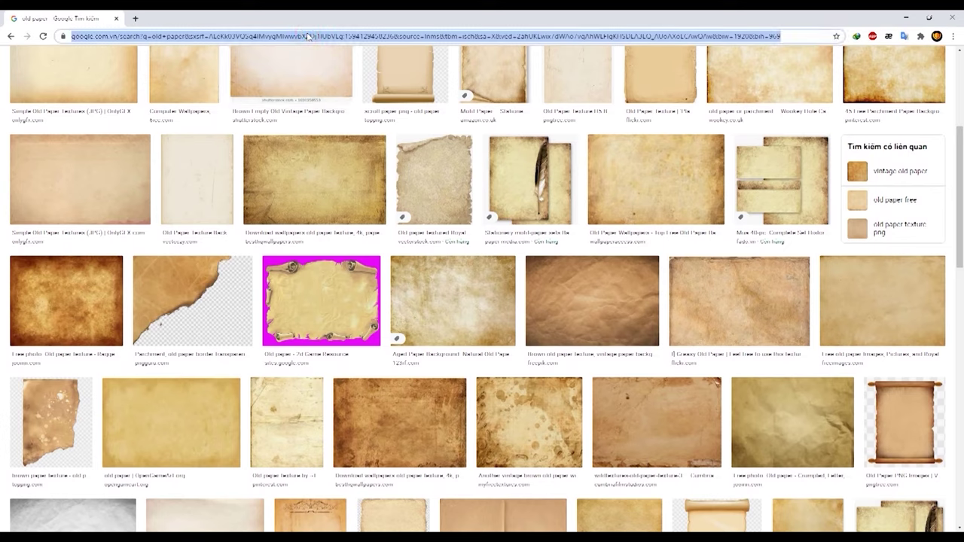
pyautogui.write('golf ma')
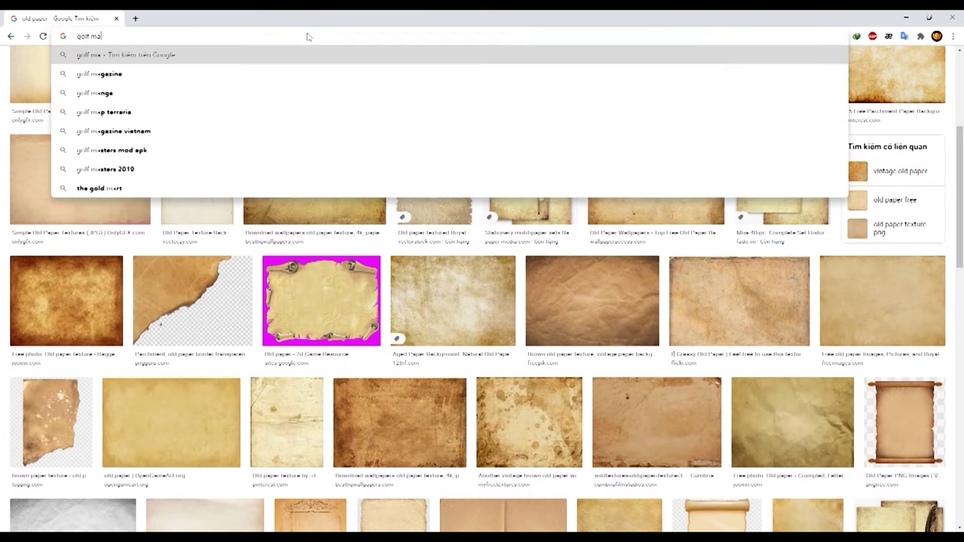
pyautogui.write('n watercolo')
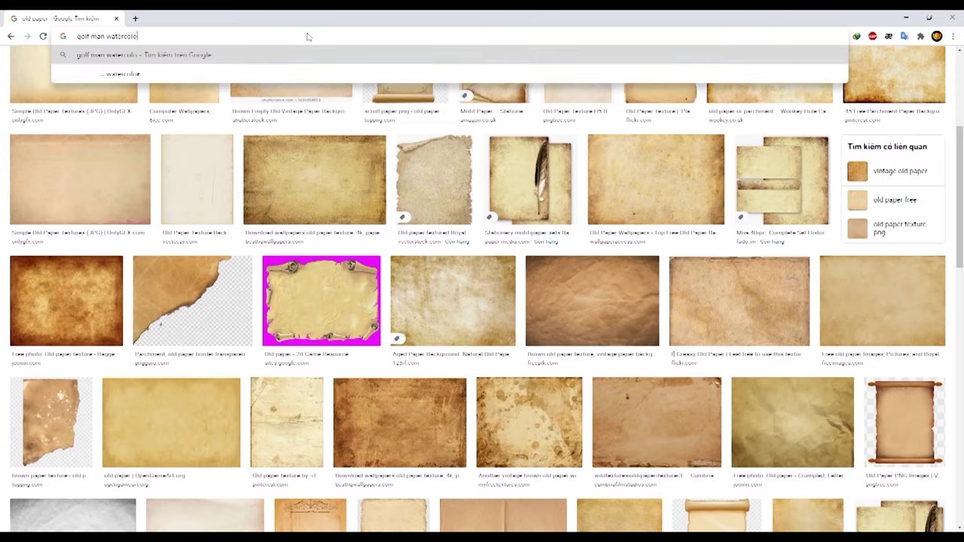
pyautogui.write('r')
pyautogui.press('Return')
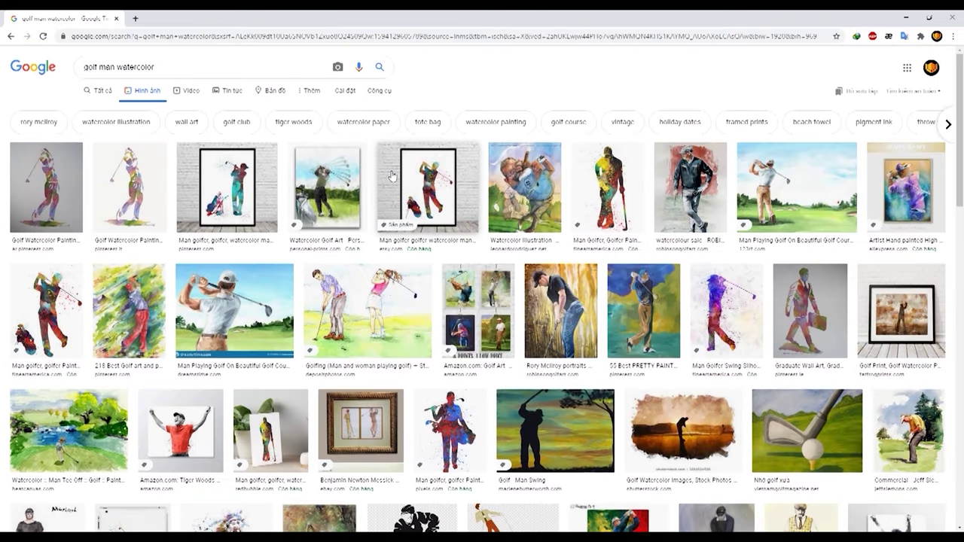
pyautogui.scroll(-3, 426, 218)
pyautogui.scroll(-1, 488, 216)
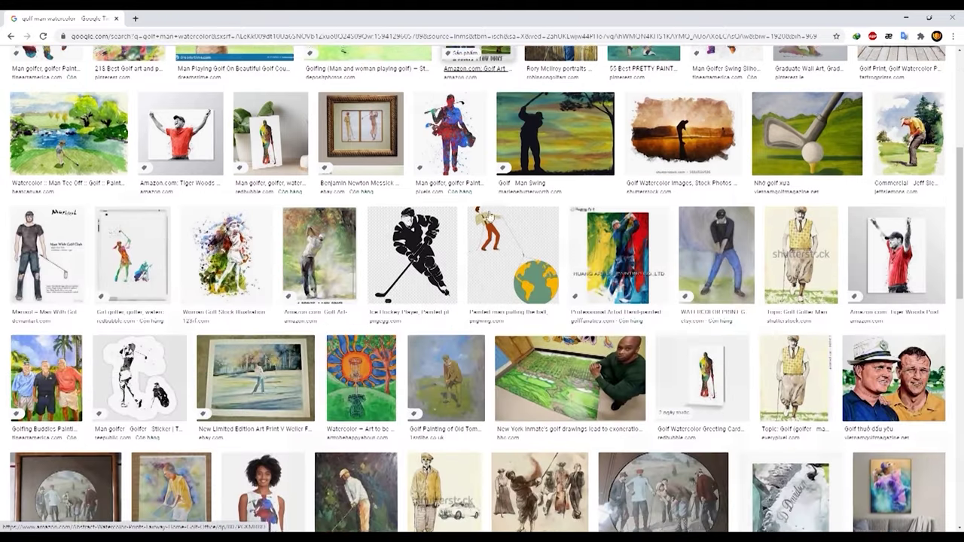
# Preview a watercolour golfer painting, then zoom out on the Untitled-1 poster
pyautogui.click(339, 233)
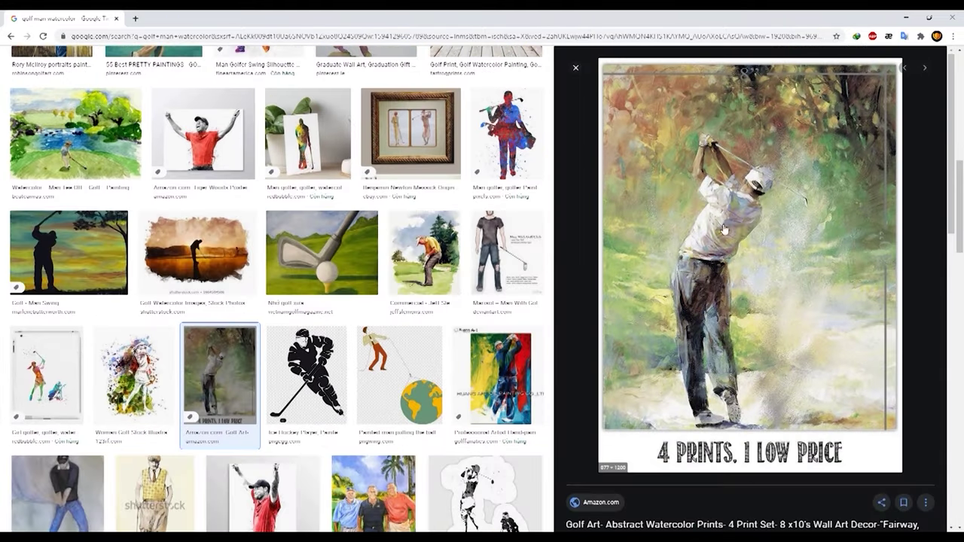
pyautogui.scroll(-3, 707, 237)
pyautogui.scroll(-5, 692, 243)
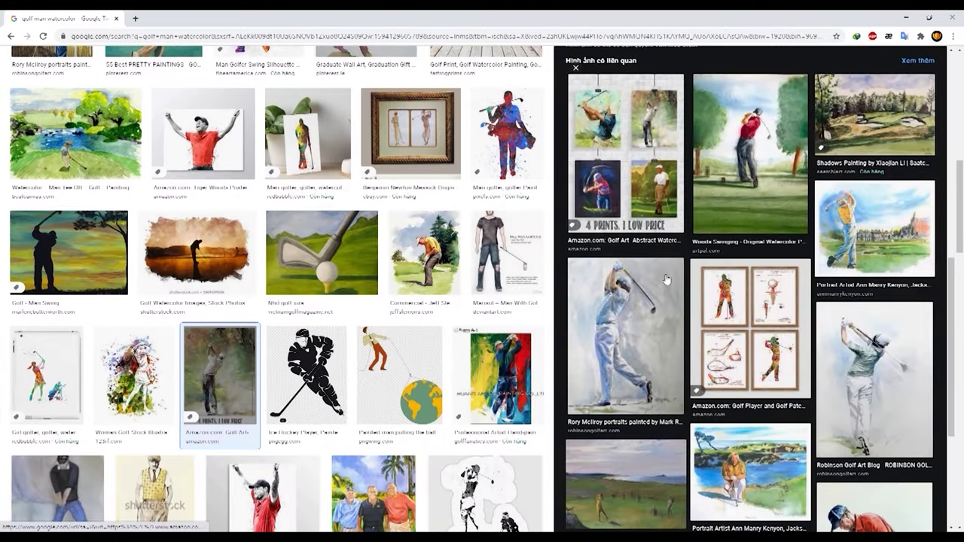
pyautogui.click(631, 307)
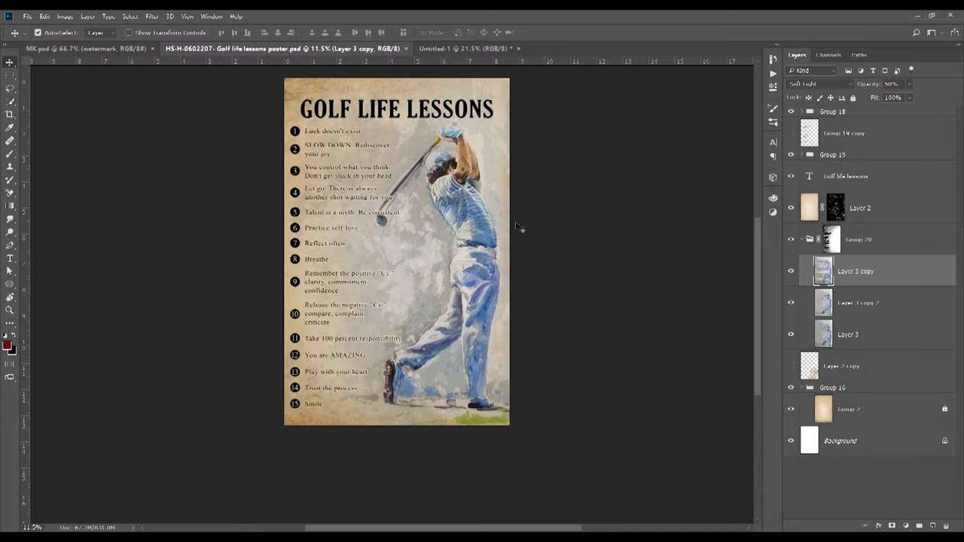
pyautogui.click(459, 49)
pyautogui.moveTo(380, 151); pyautogui.dragTo(349, 161)
# Place the golfer painting file as a linked layer over the whole page
pyautogui.press('v')
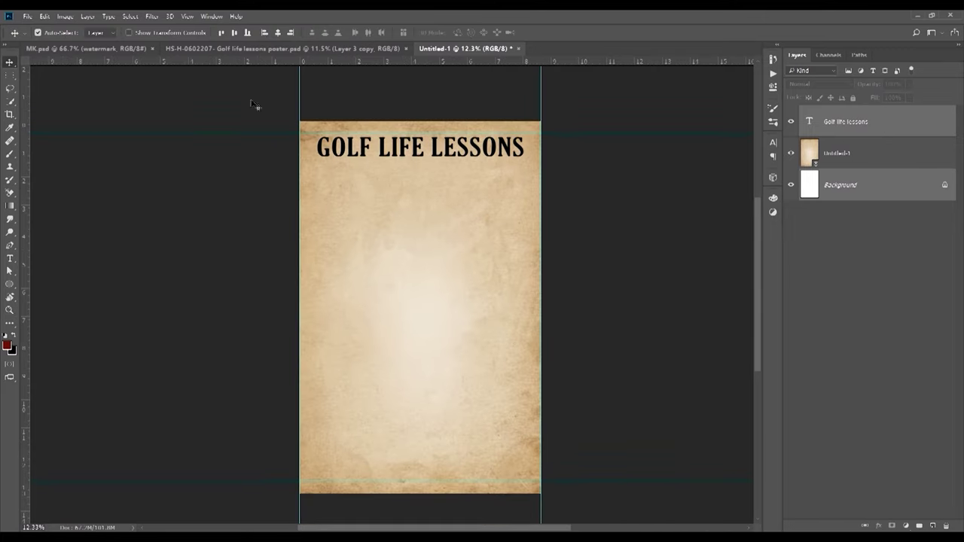
pyautogui.click(28, 16)
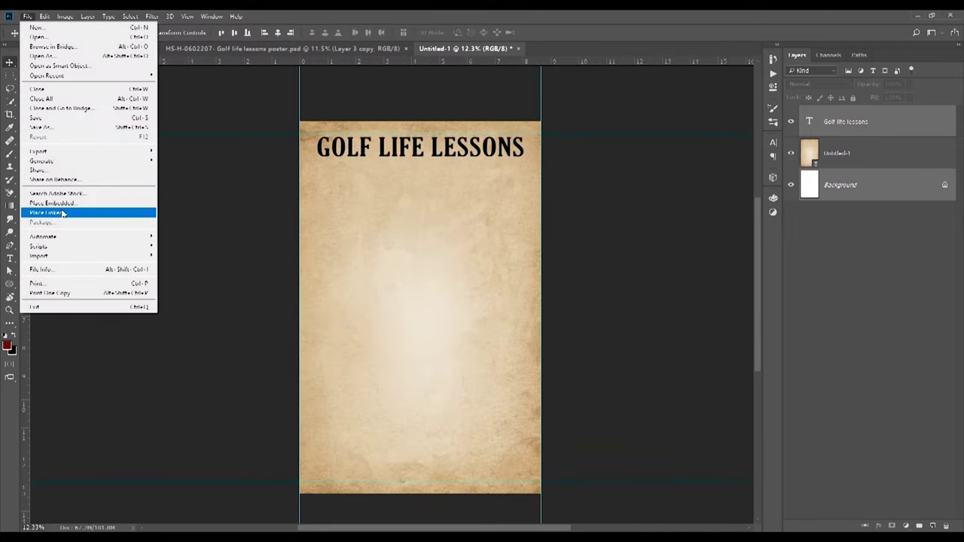
pyautogui.click(143, 214)
pyautogui.doubleClick(183, 96)
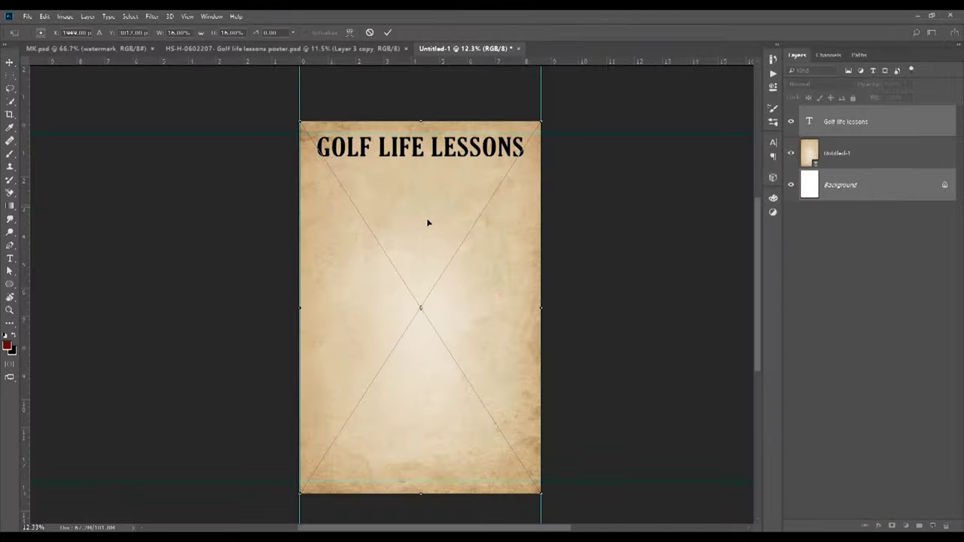
pyautogui.press('Return')
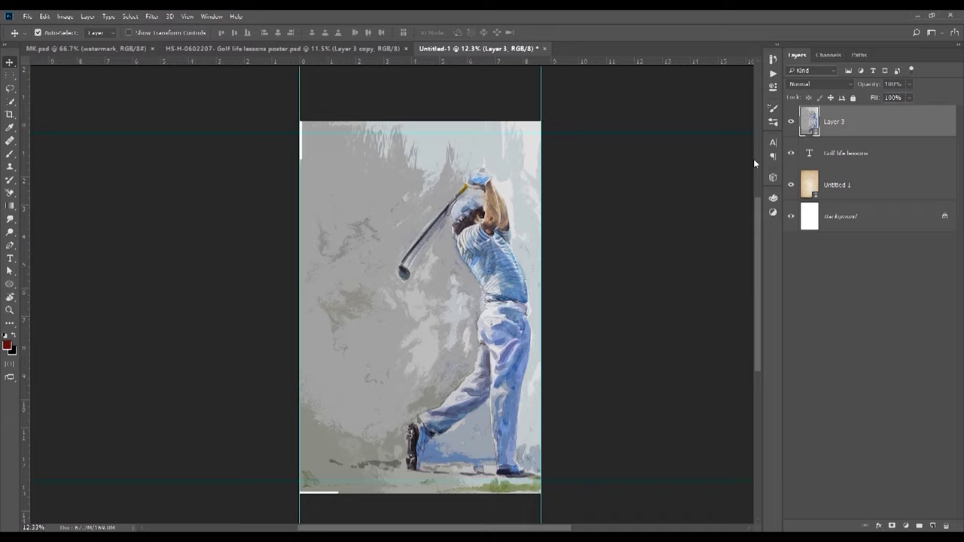
# Duplicate the golfer layer and set the original Layer 3 to Multiply
pyautogui.hotkey('ctrl', 'j')
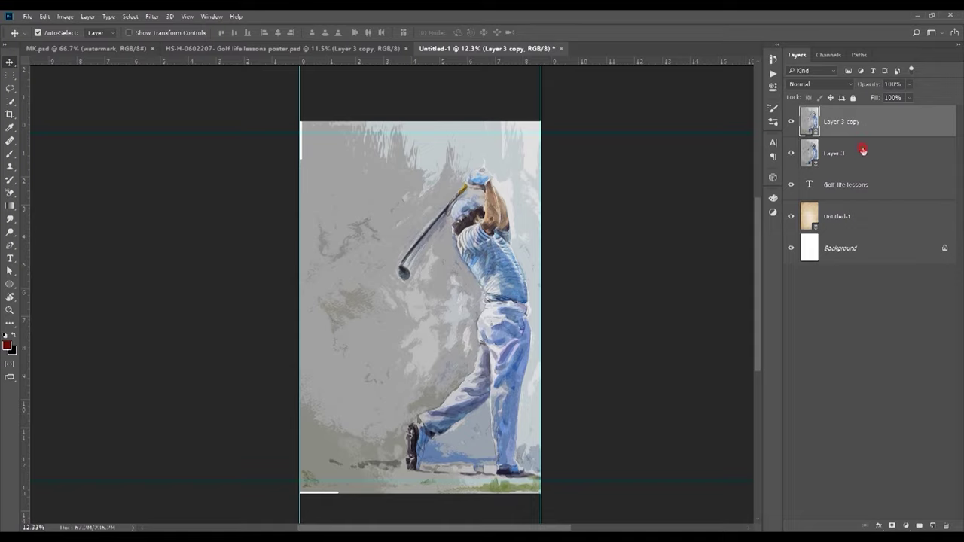
pyautogui.click(861, 152)
pyautogui.click(820, 83)
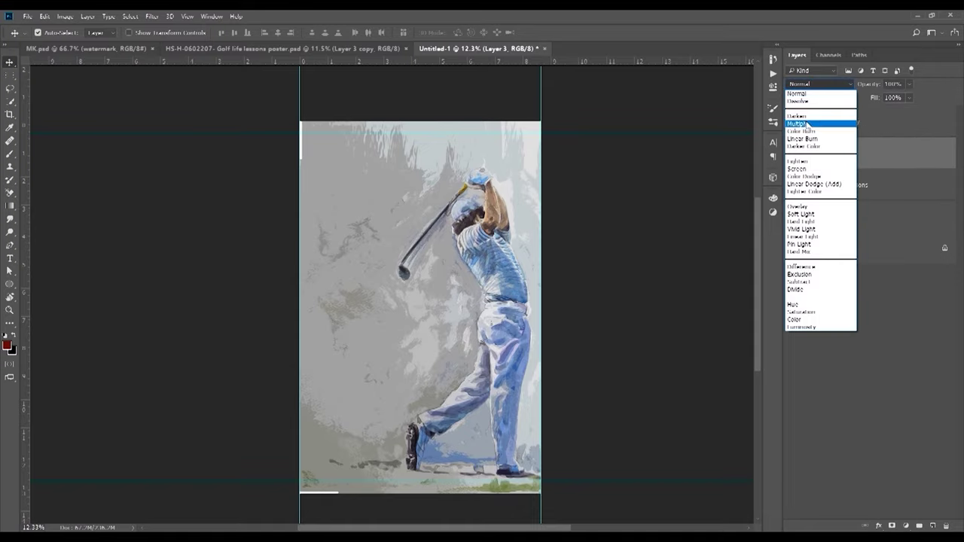
pyautogui.click(798, 124)
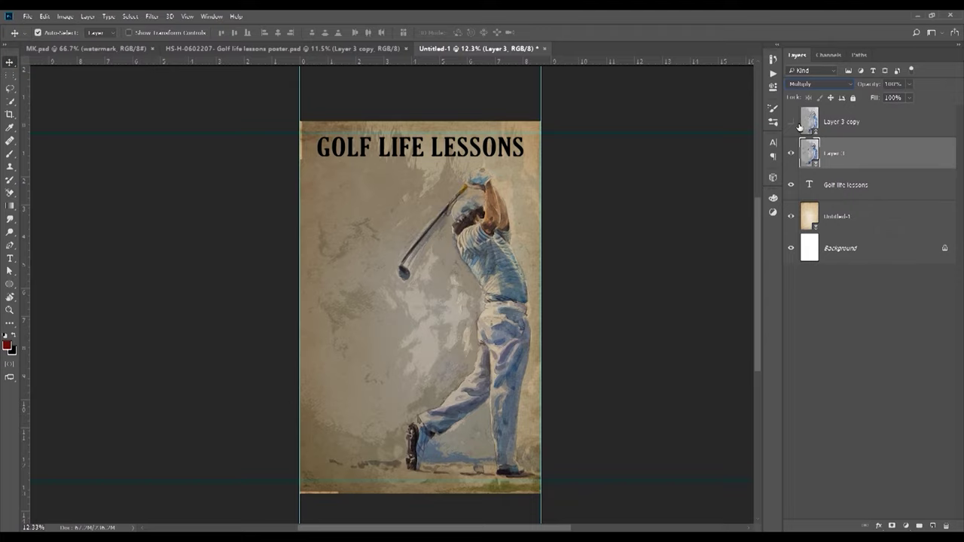
# Set the Layer 3 copy to 50% opacity and toggle it to compare
pyautogui.click(790, 121)
pyautogui.click(849, 122)
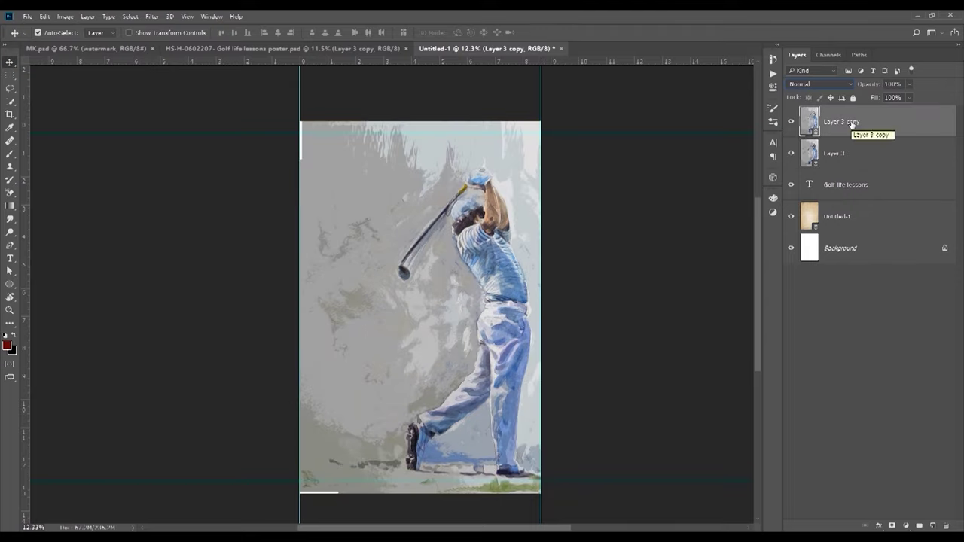
pyautogui.click(893, 84)
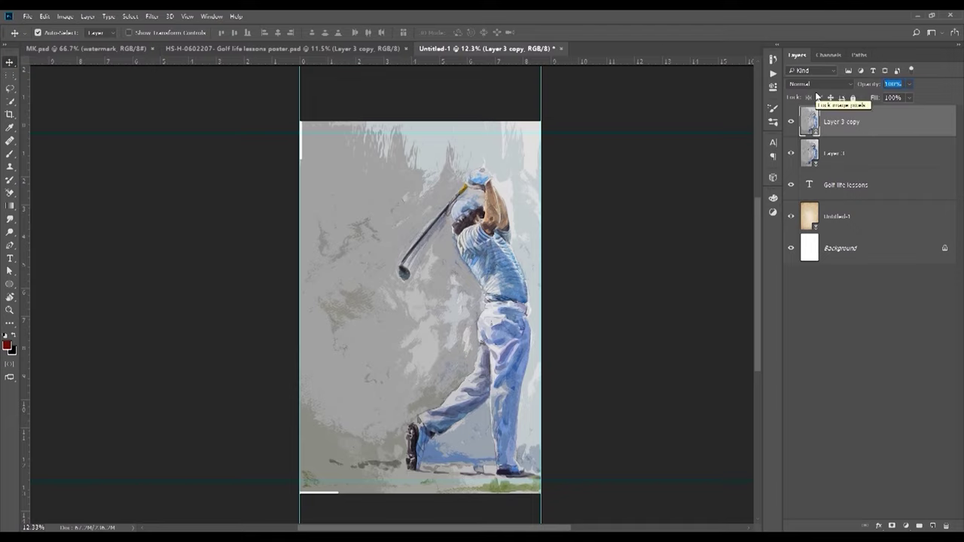
pyautogui.write('50')
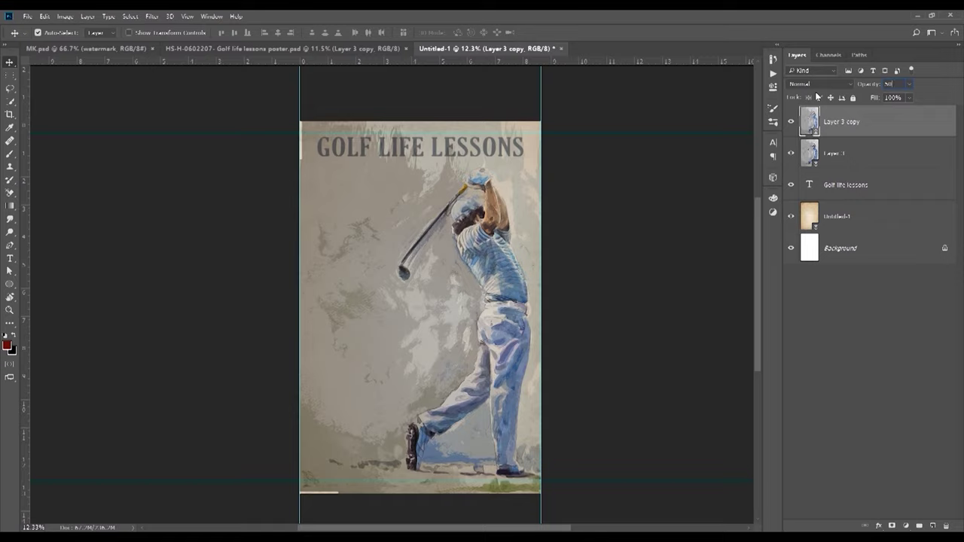
pyautogui.click(791, 121)
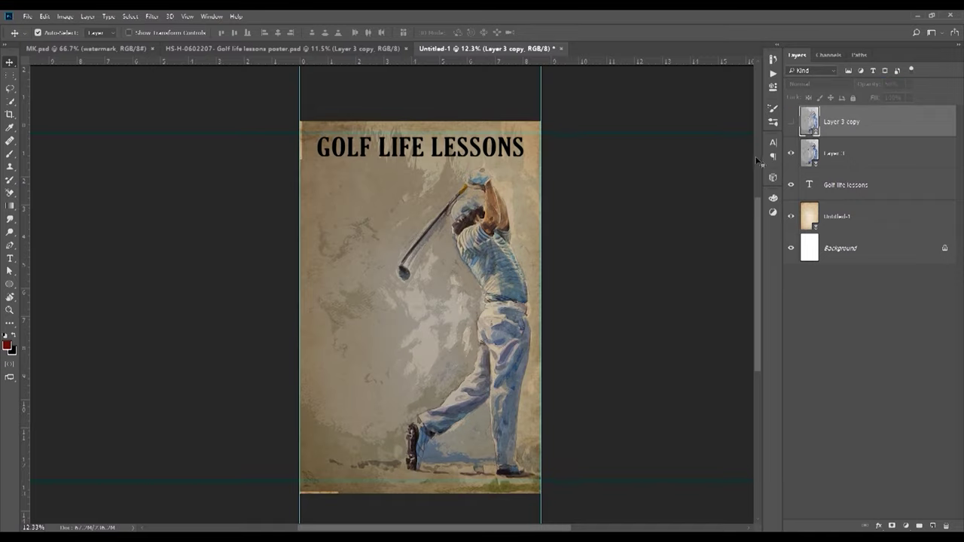
pyautogui.click(790, 122)
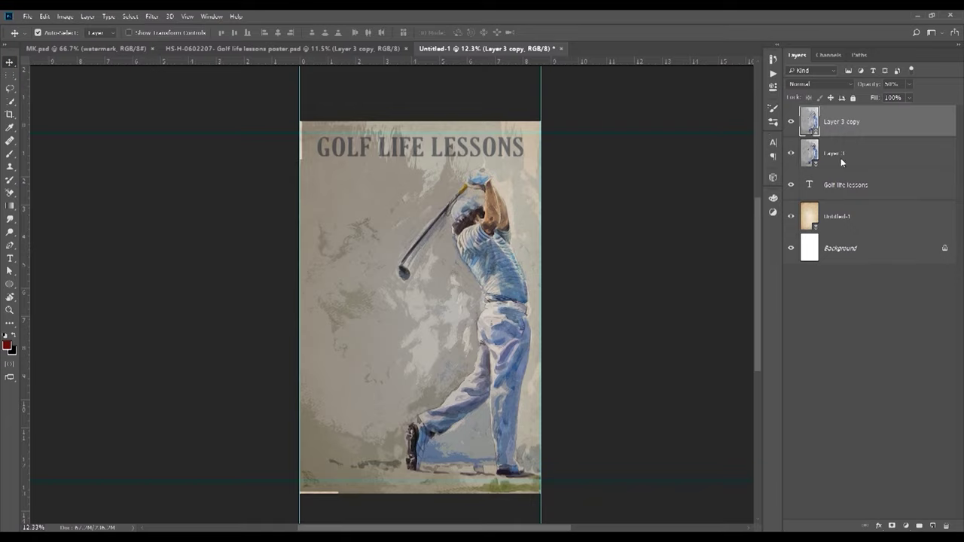
# Duplicate the copy again and blend the top copy in Soft Light
pyautogui.hotkey('ctrl', 'j')
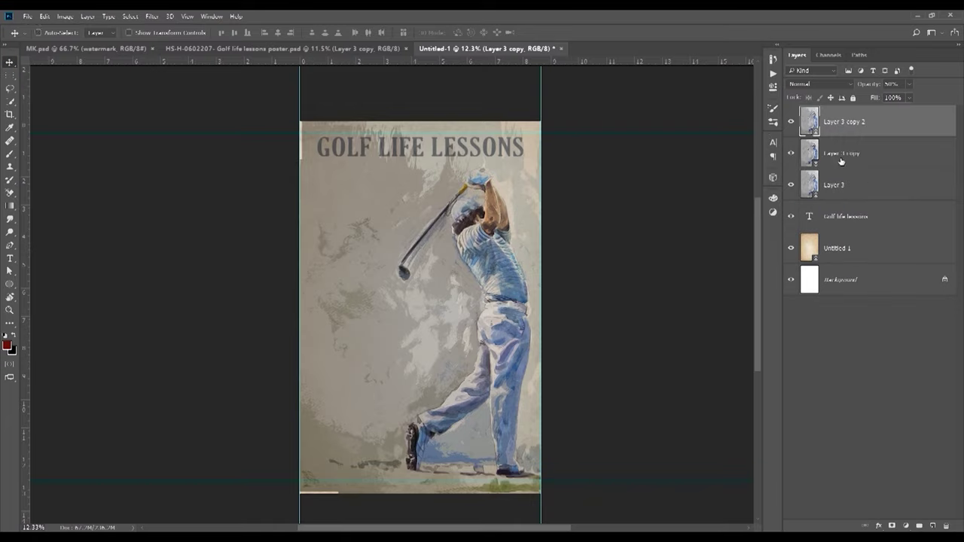
pyautogui.click(828, 84)
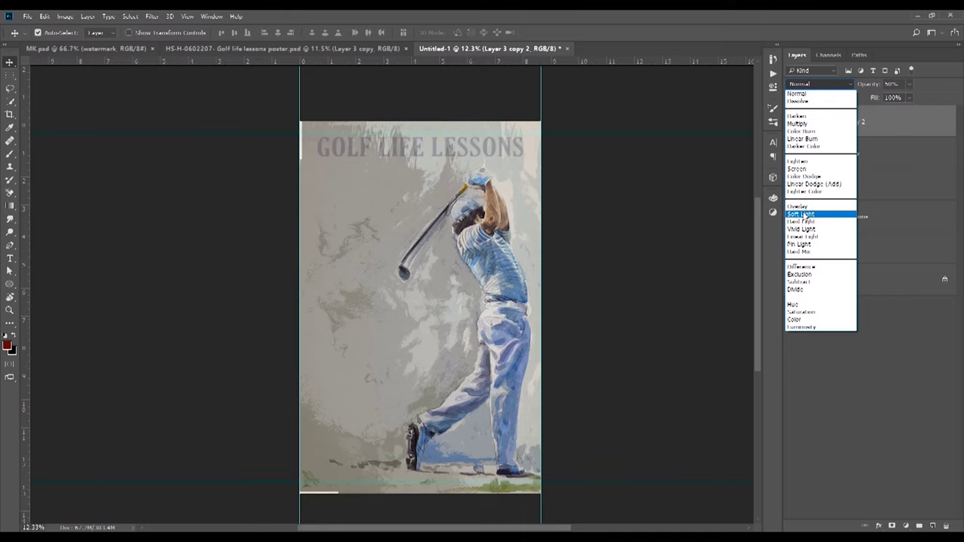
pyautogui.click(800, 214)
pyautogui.click(850, 128)
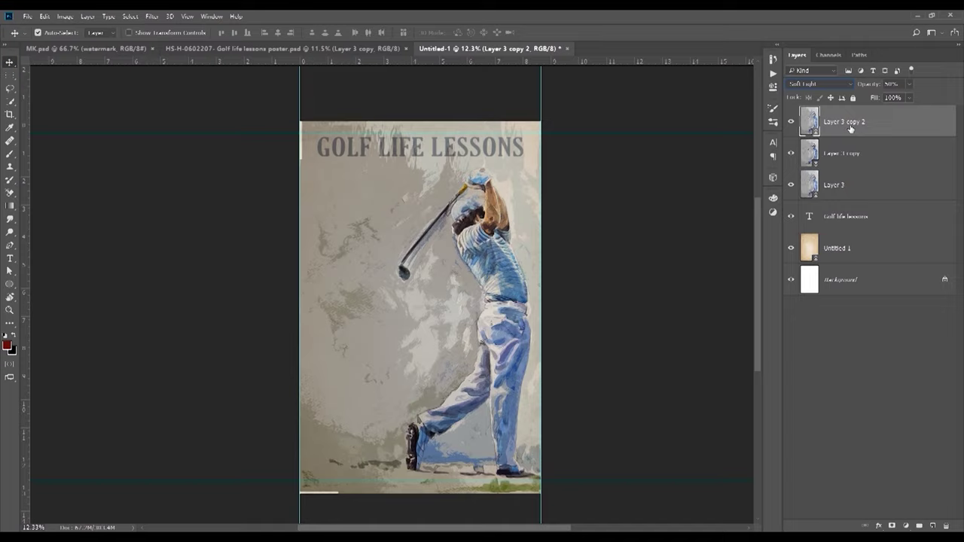
pyautogui.click(148, 18)
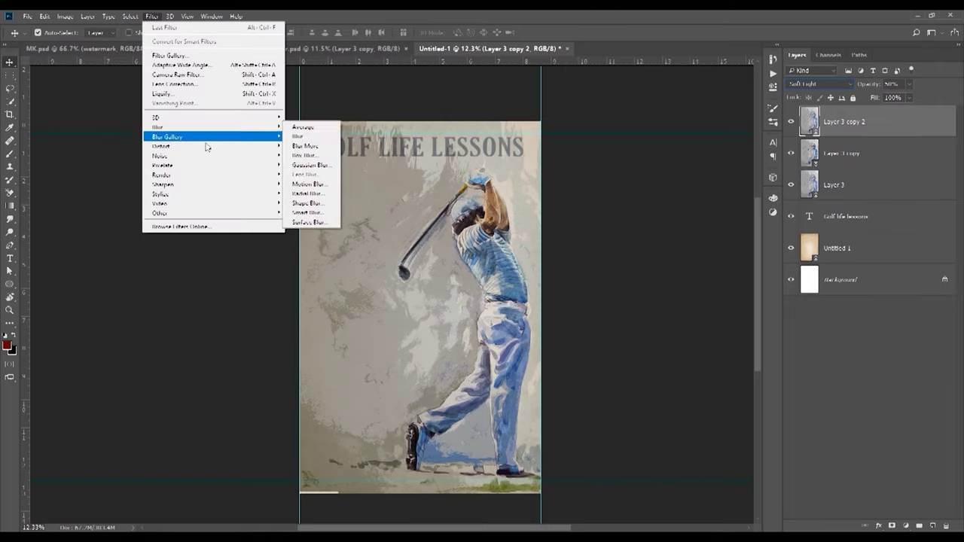
pyautogui.moveTo(195, 165)
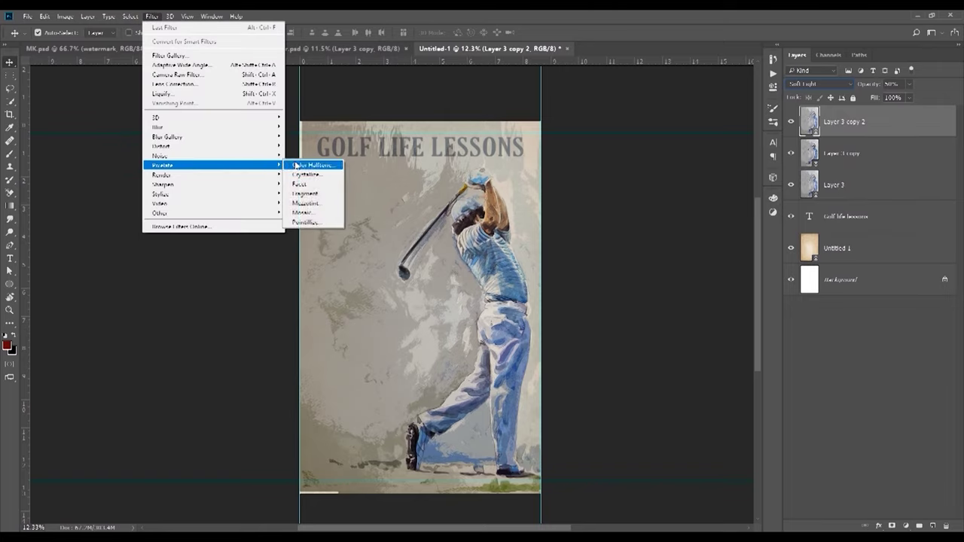
# Apply a Color Halftone filter to the top golfer copy and zoom in to inspect it
pyautogui.click(298, 165)
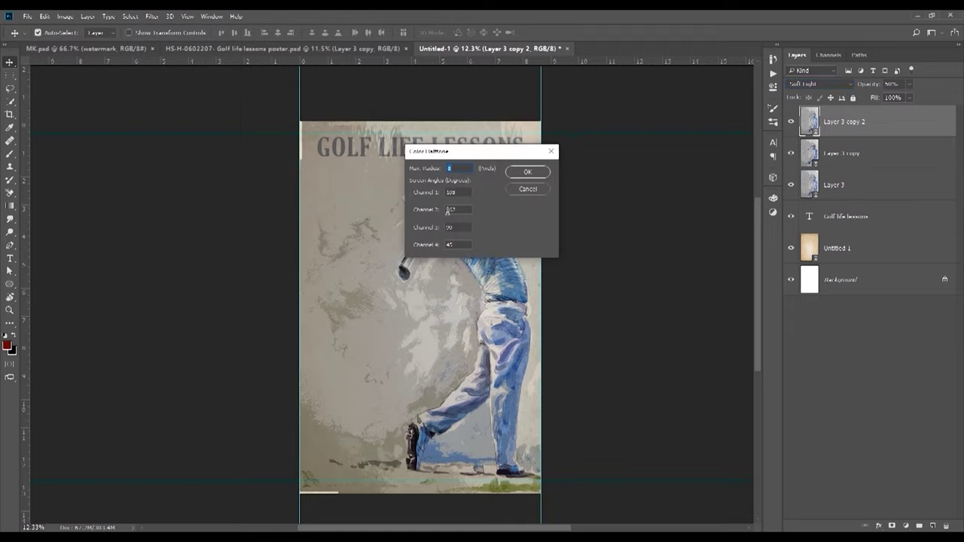
pyautogui.click(530, 173)
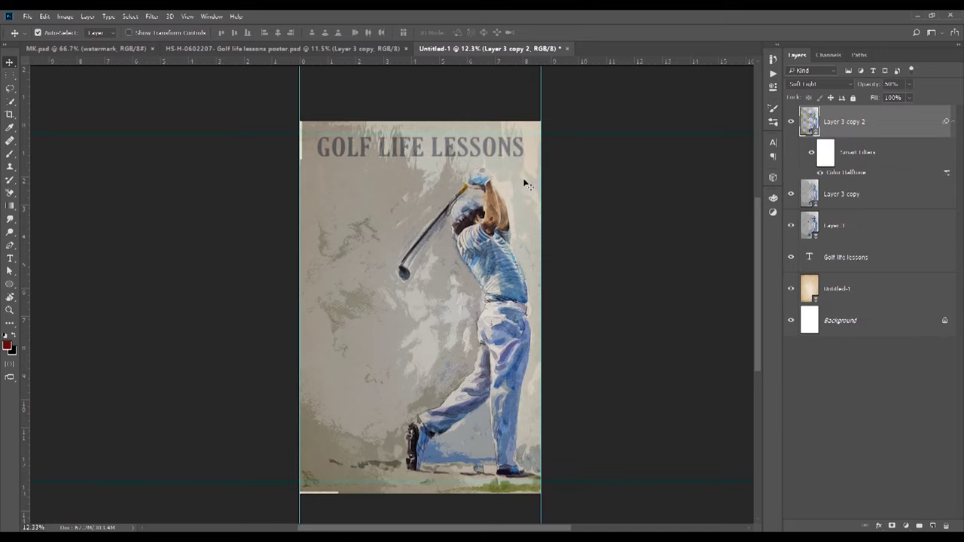
pyautogui.press('z')
pyautogui.moveTo(490, 219); pyautogui.dragTo(580, 219)
pyautogui.press('v')
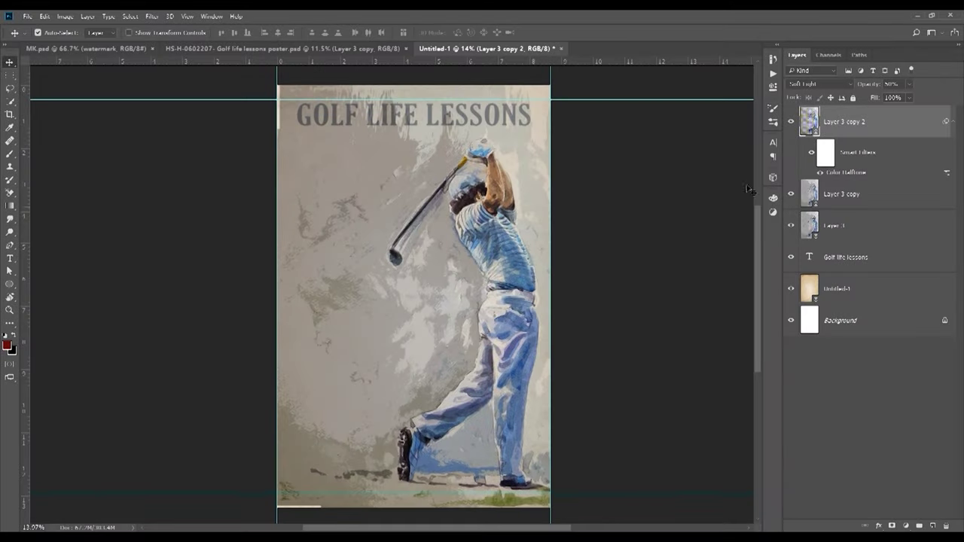
# Group the three golfer layers, move the Golf life lessons title above them, and view the finished poster
pyautogui.keyDown('shift'); pyautogui.click(856, 220); pyautogui.keyUp('shift')
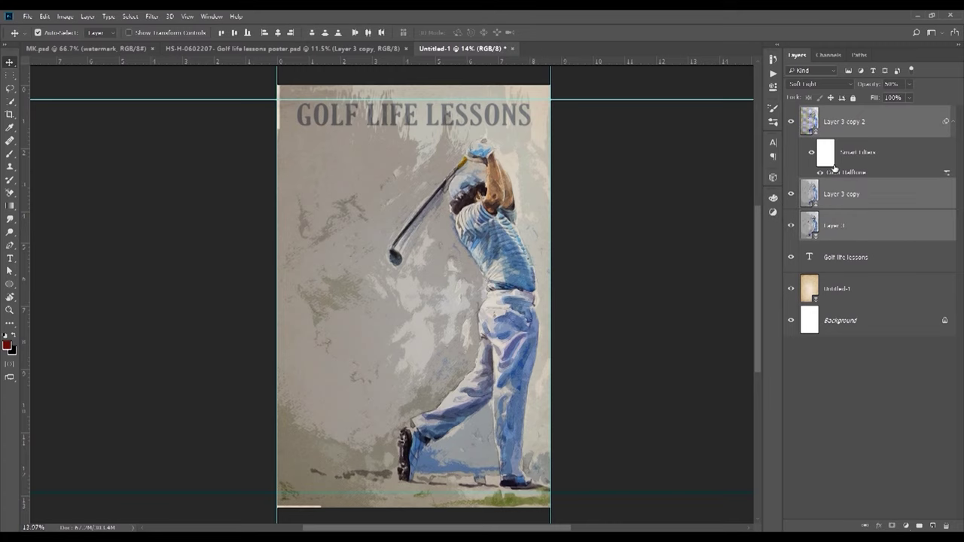
pyautogui.press('ctrl')
pyautogui.hotkey('ctrl', 'g')
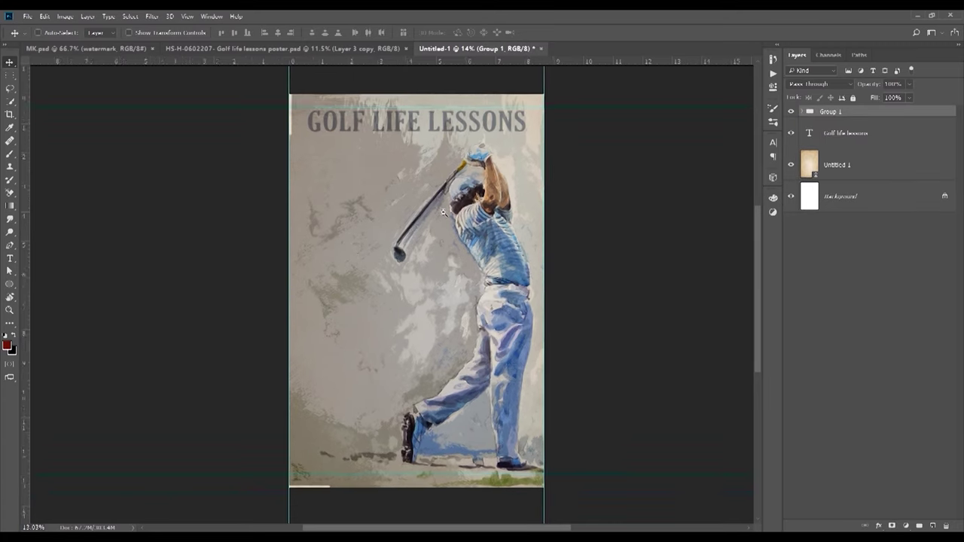
pyautogui.moveTo(846, 136); pyautogui.dragTo(866, 106)
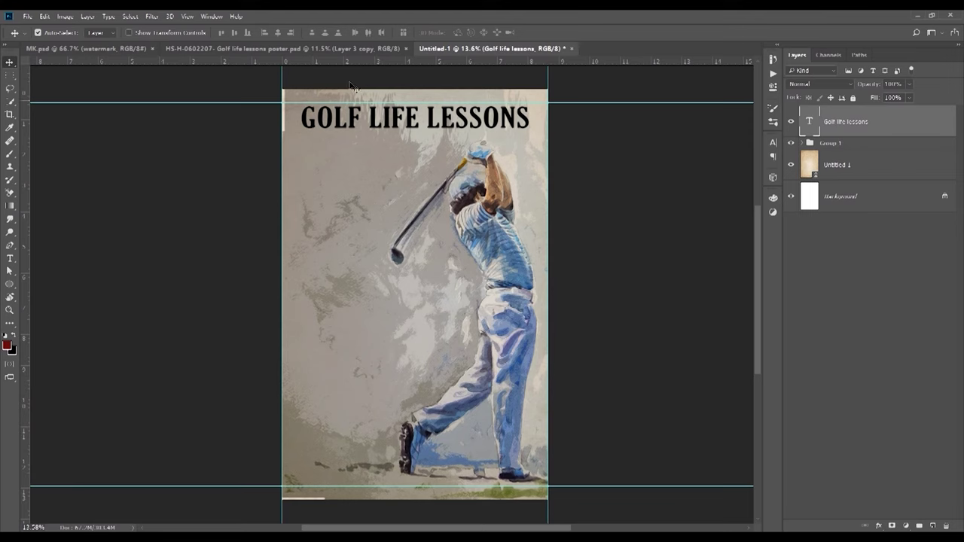
pyautogui.click(269, 49)
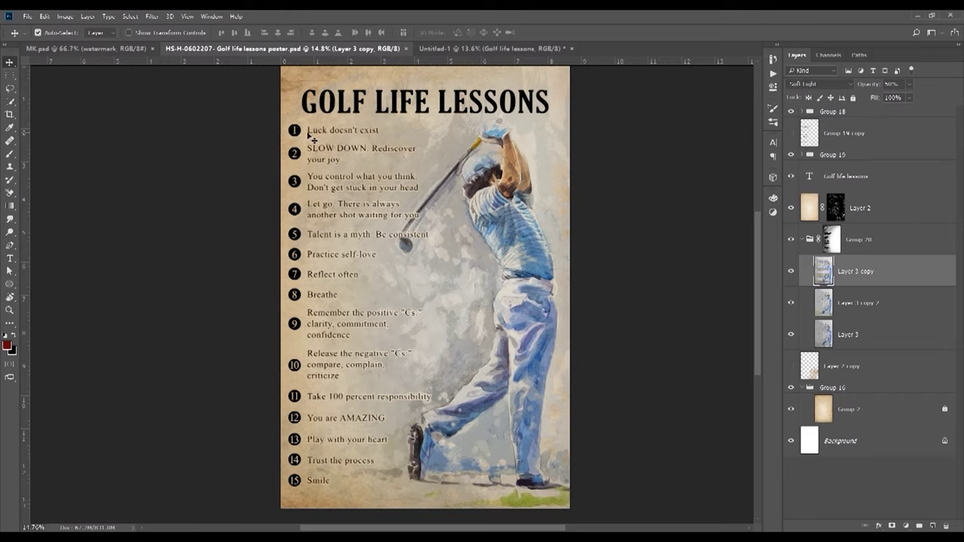
# Draw a trial black circle above number 1 with the Ellipse tool
pyautogui.click(346, 133)
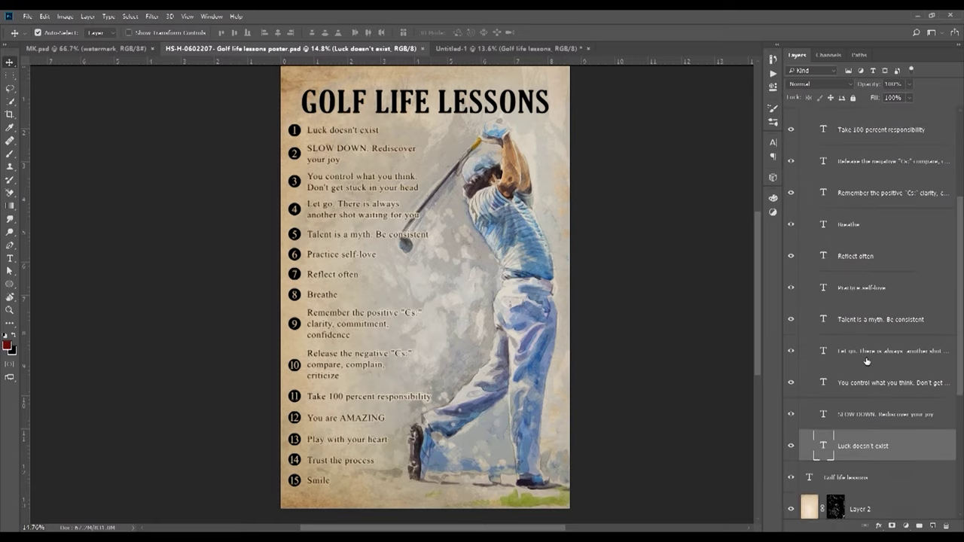
pyautogui.scroll(5, 285, 122)
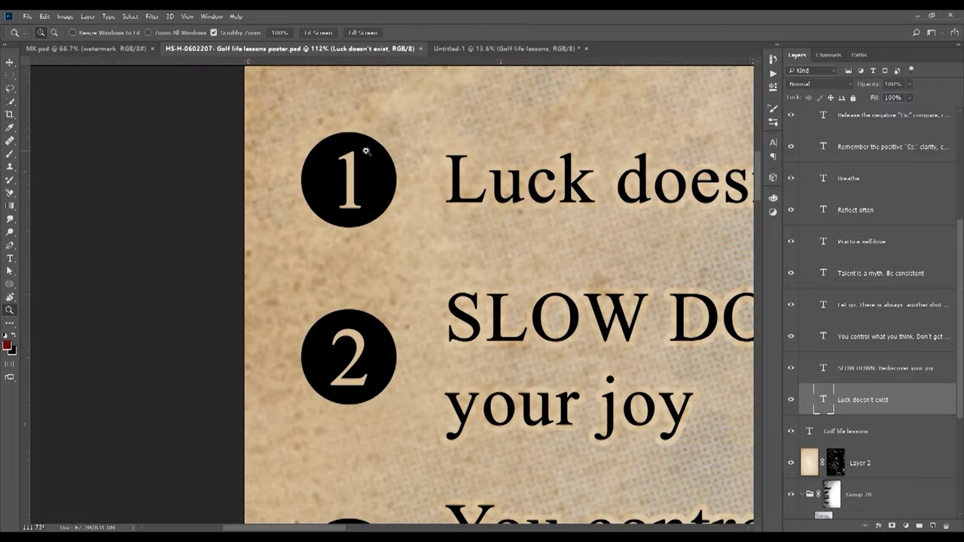
pyautogui.click(372, 179)
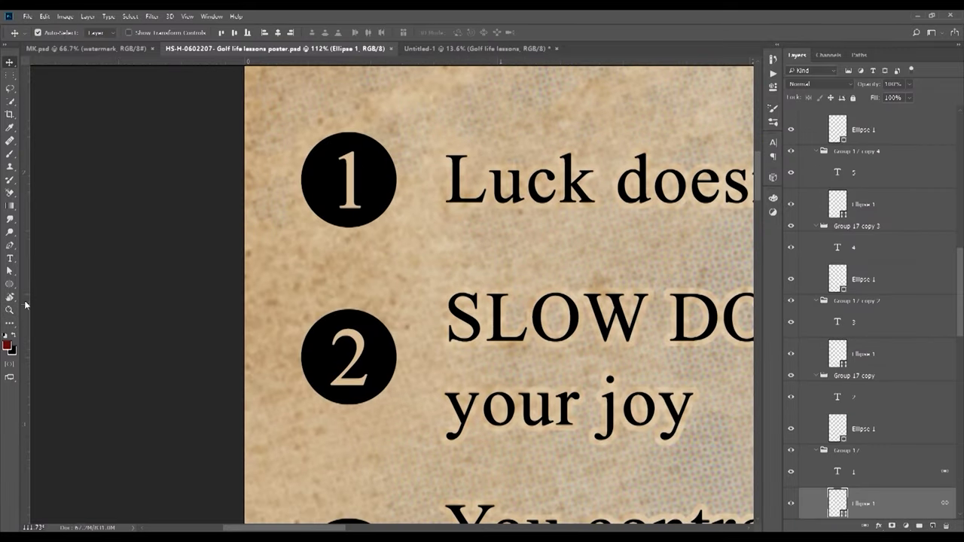
pyautogui.click(9, 285)
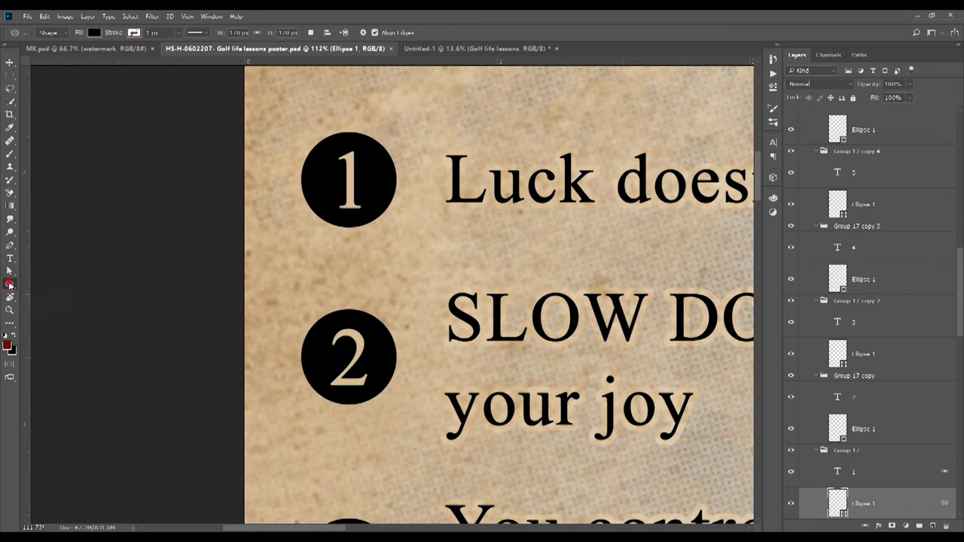
pyautogui.rightClick(9, 285)
pyautogui.click(58, 303)
pyautogui.scroll(2, 376, 169)
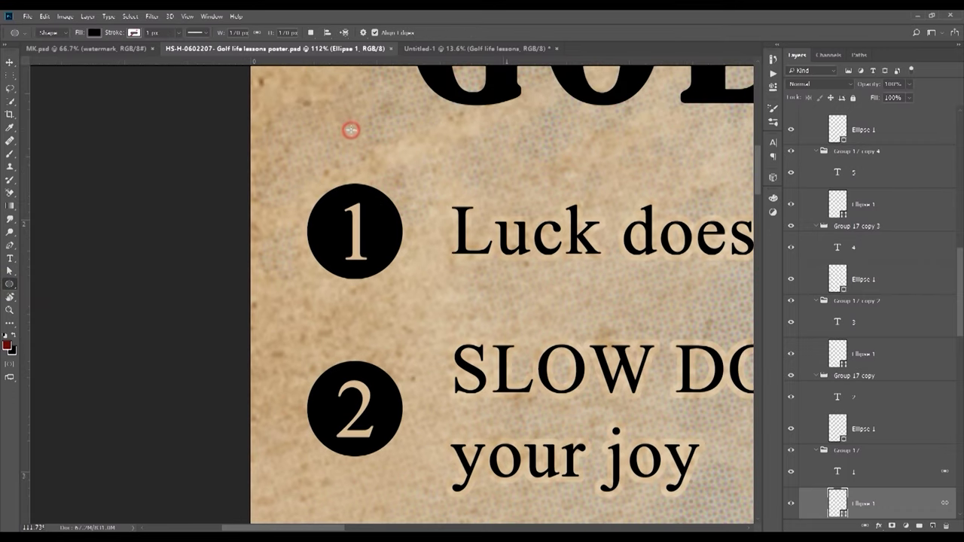
pyautogui.moveTo(350, 129); pyautogui.dragTo(408, 176)
# Nudge the trial circle upward, then delete it
pyautogui.press('v')
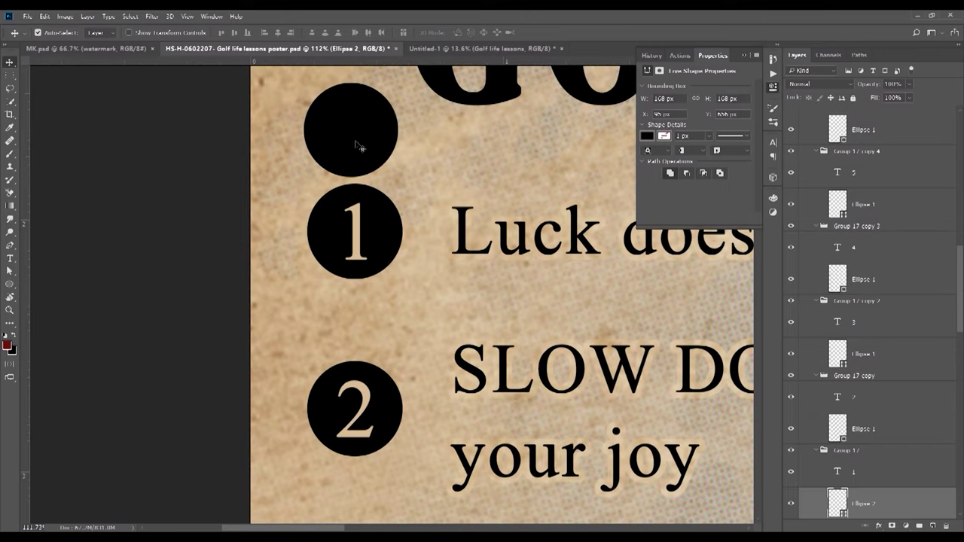
pyautogui.moveTo(354, 140); pyautogui.dragTo(354, 131)
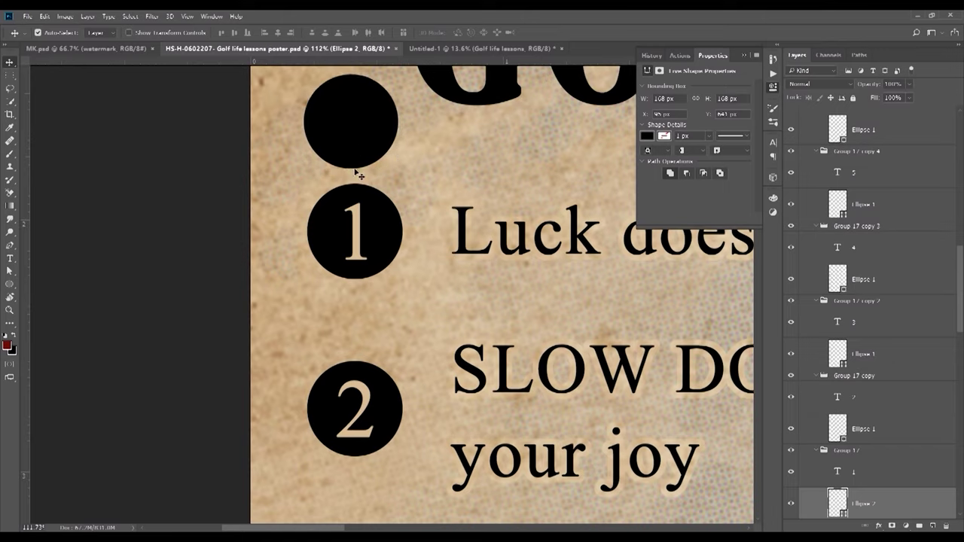
pyautogui.click(361, 220)
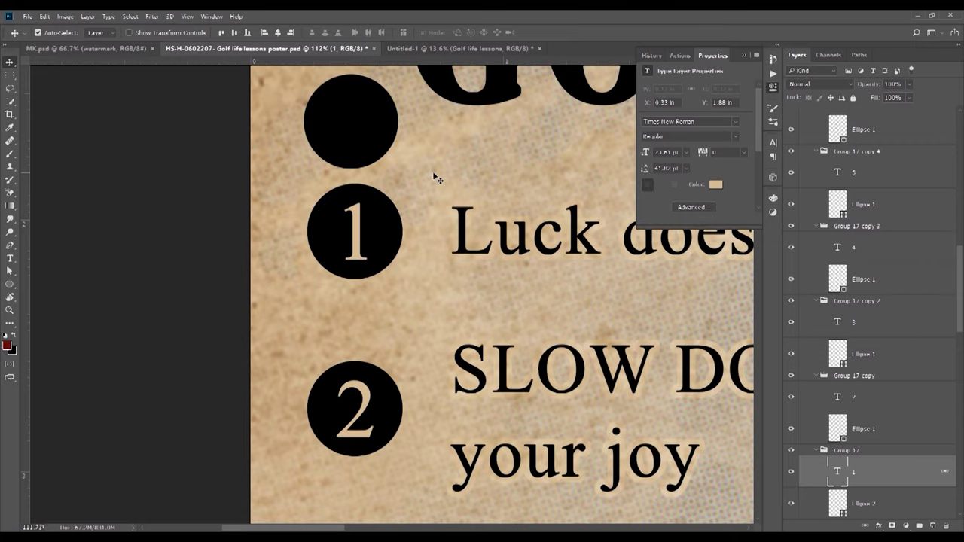
pyautogui.click(369, 153)
pyautogui.press('Delete')
# Fit the poster on screen and collapse the Group 17 numbered-circle groups in the Layers panel
pyautogui.hotkey('ctrl', '0')
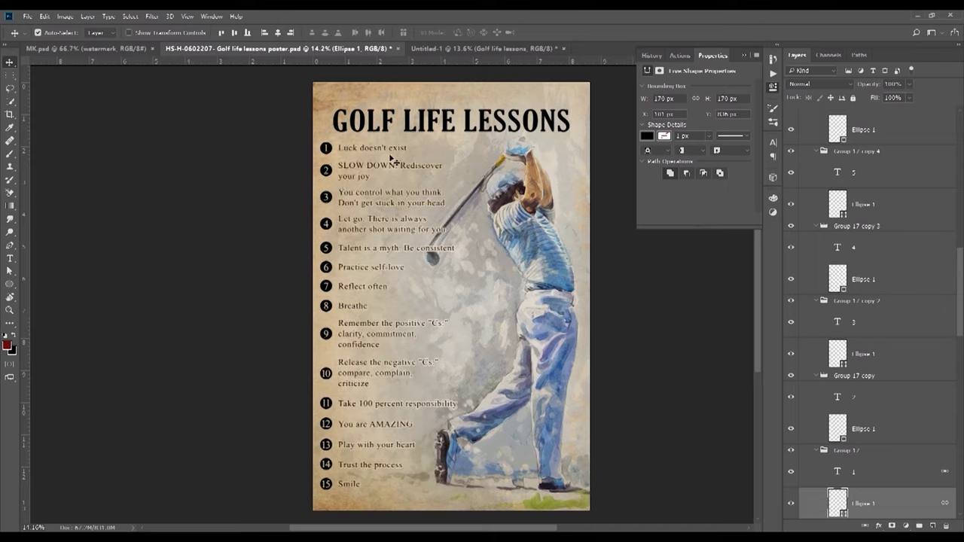
pyautogui.scroll(3, 896, 289)
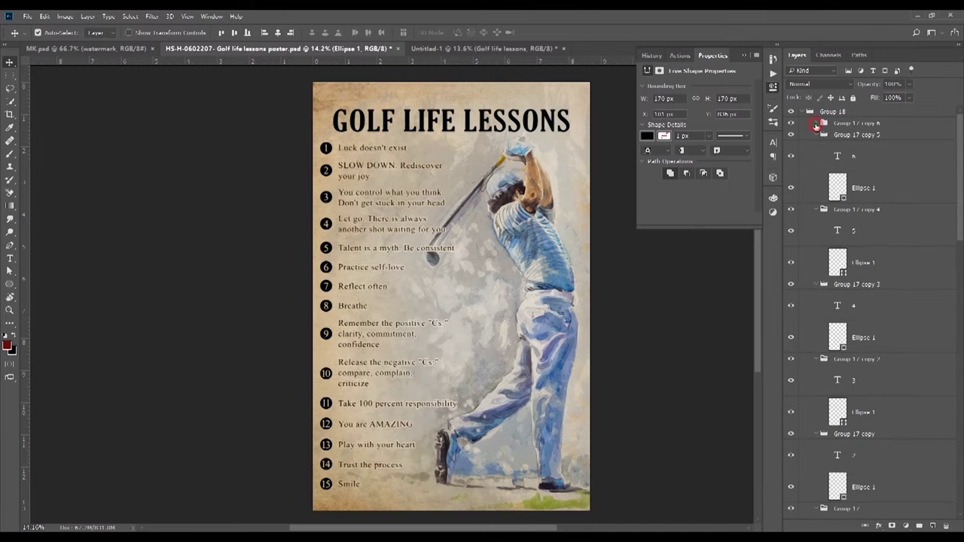
pyautogui.click(815, 134)
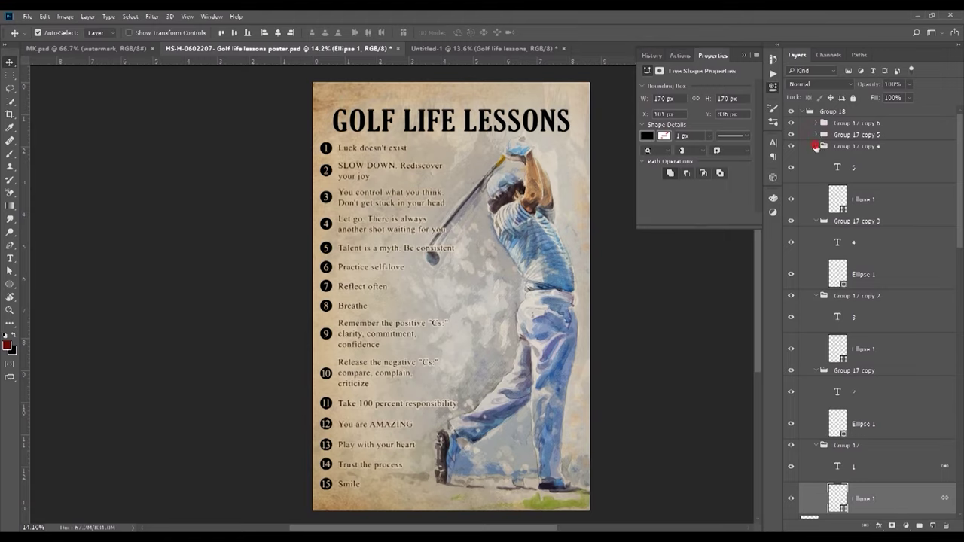
pyautogui.click(815, 146)
pyautogui.click(818, 169)
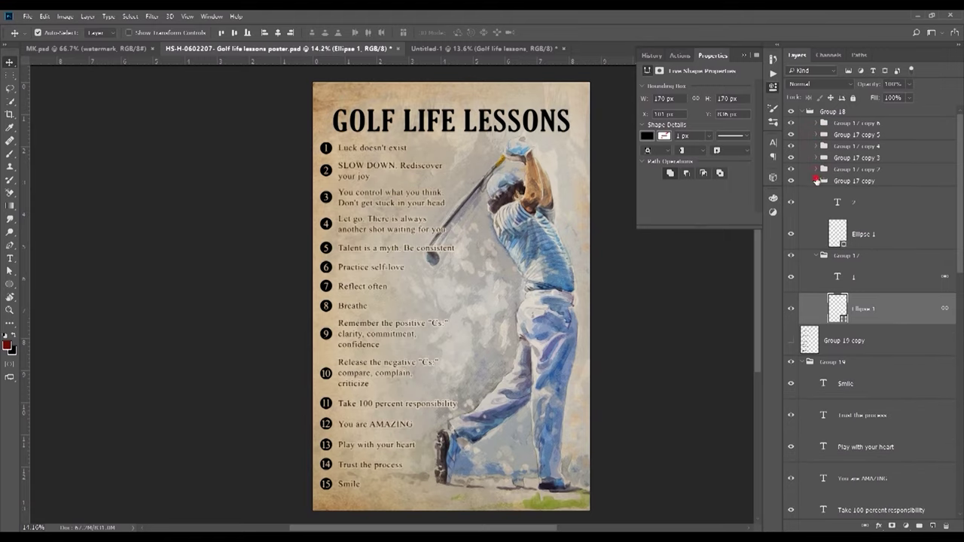
pyautogui.click(817, 192)
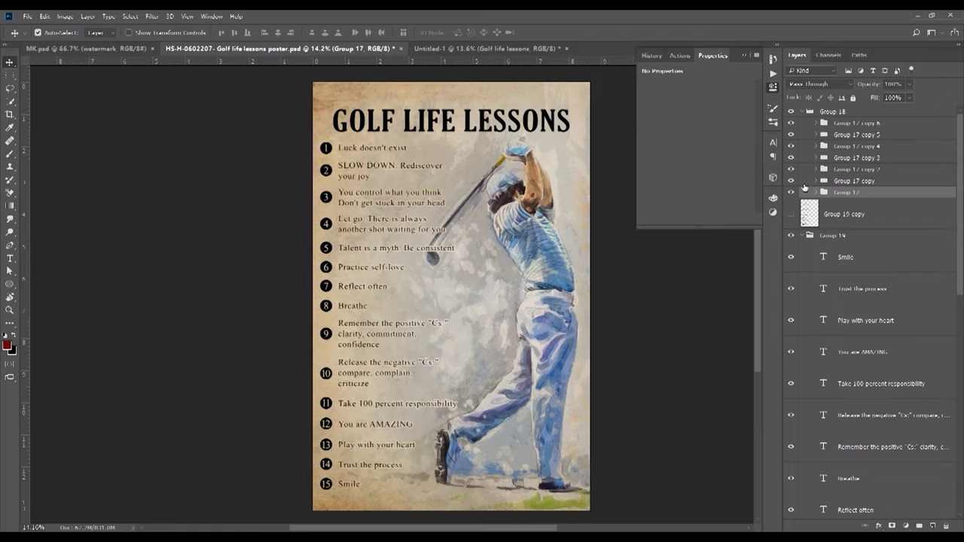
# Duplicate Group 18 into the Untitled-1 document and check it there
pyautogui.click(809, 111)
pyautogui.rightClick(835, 111)
pyautogui.click(873, 153)
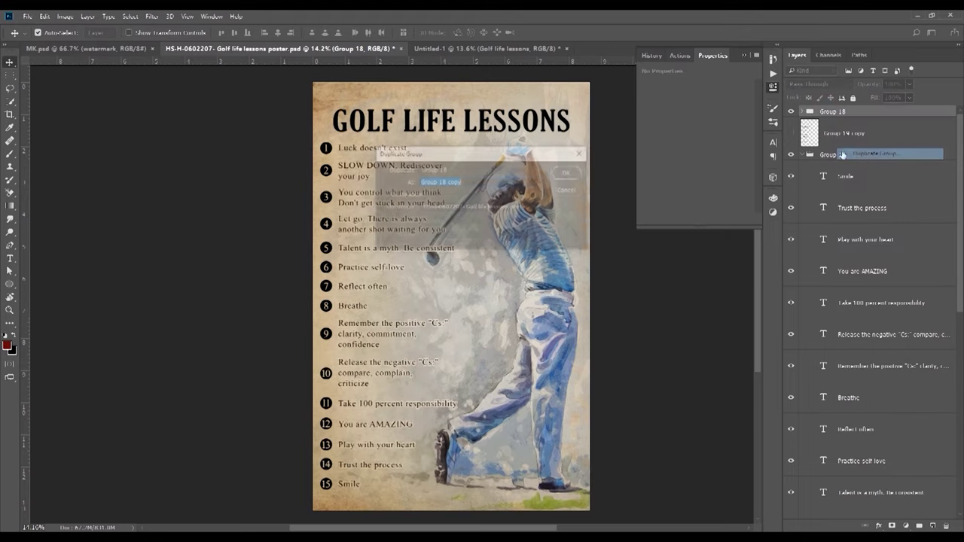
pyautogui.click(465, 207)
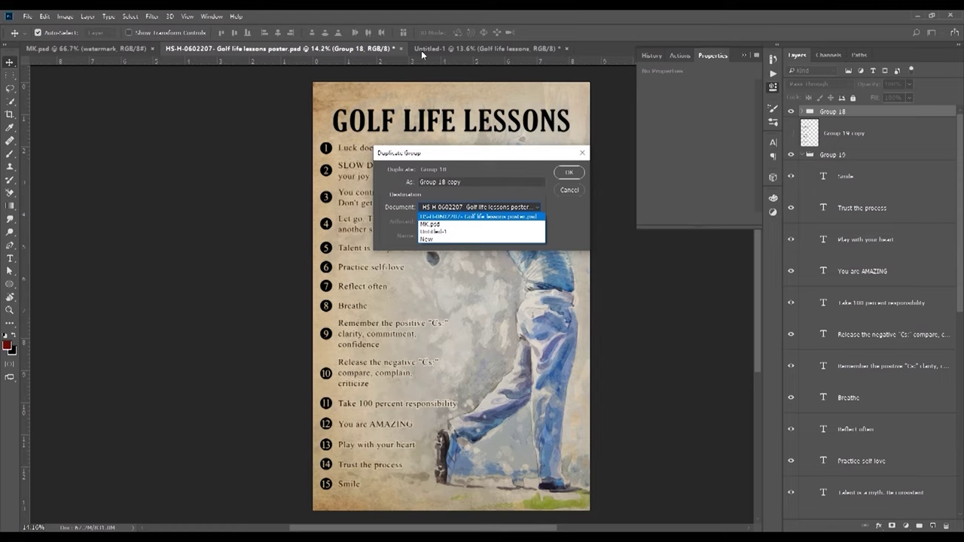
pyautogui.click(430, 231)
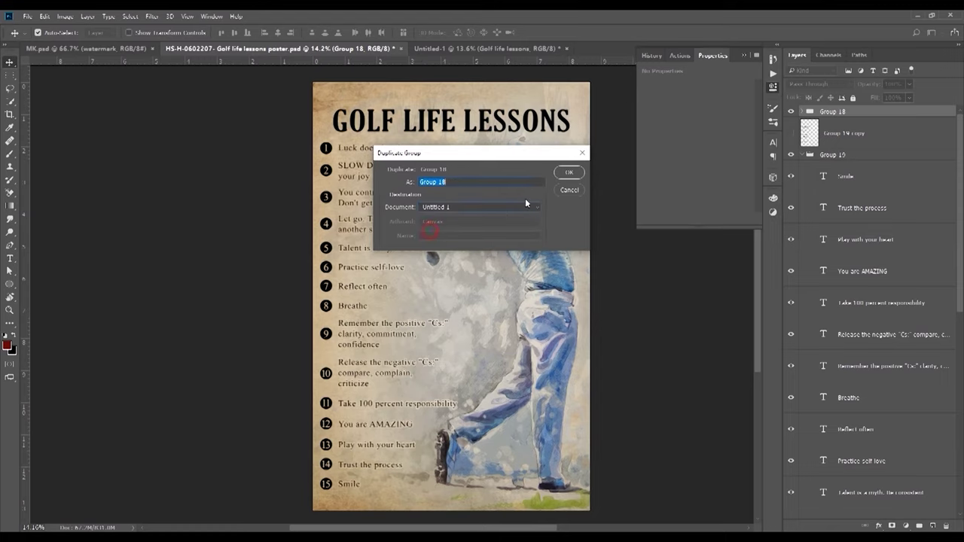
pyautogui.click(558, 173)
pyautogui.click(469, 47)
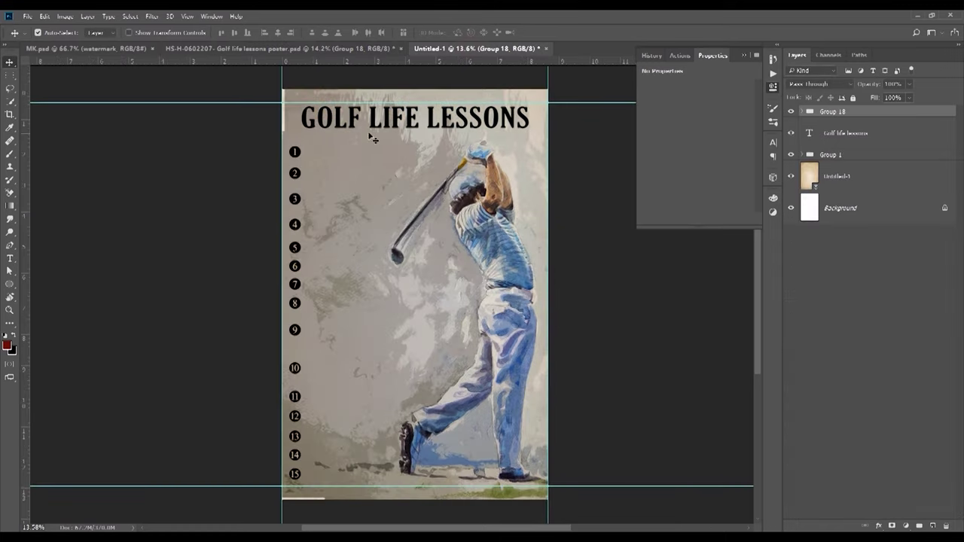
# Back in the poster file, duplicate Group 19 into Untitled-1
pyautogui.click(312, 50)
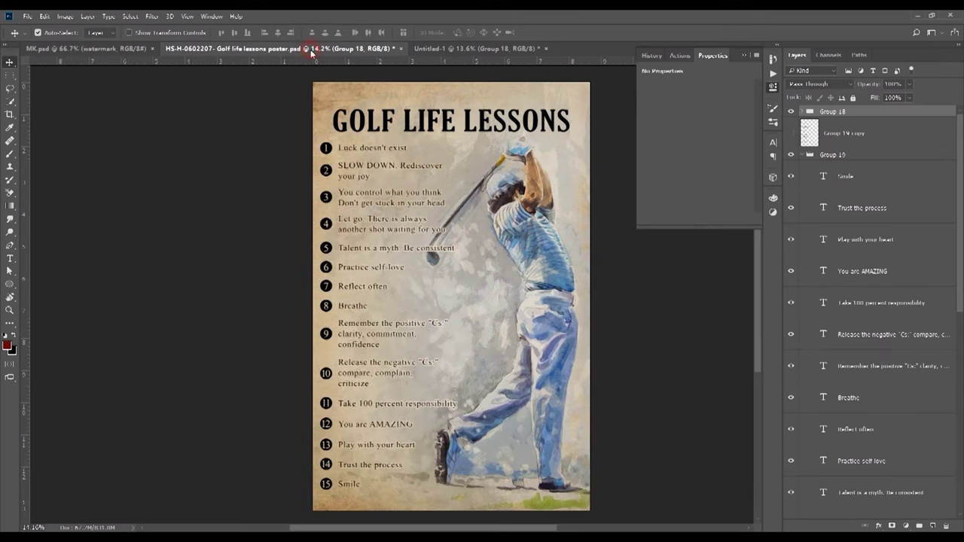
pyautogui.click(355, 149)
pyautogui.click(811, 155)
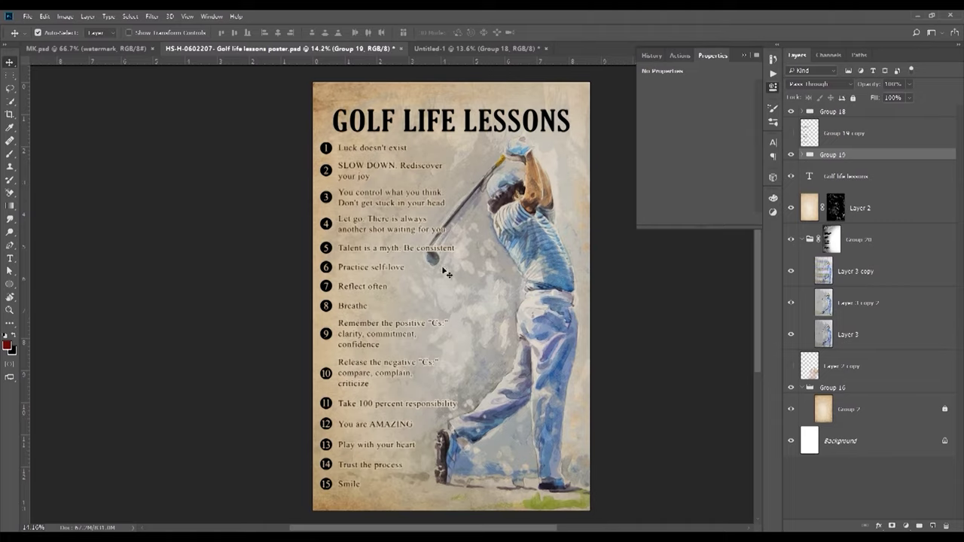
pyautogui.click(791, 154)
pyautogui.rightClick(861, 156)
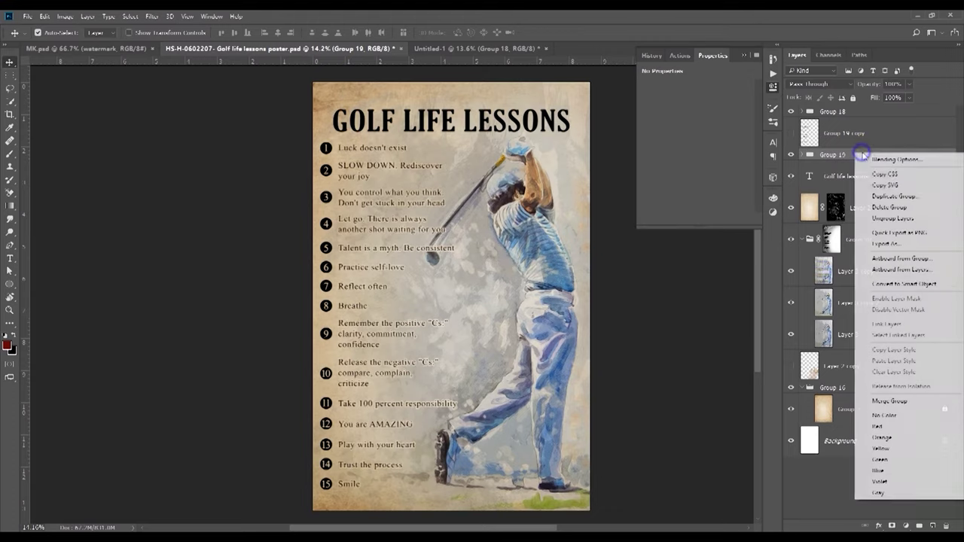
pyautogui.click(858, 197)
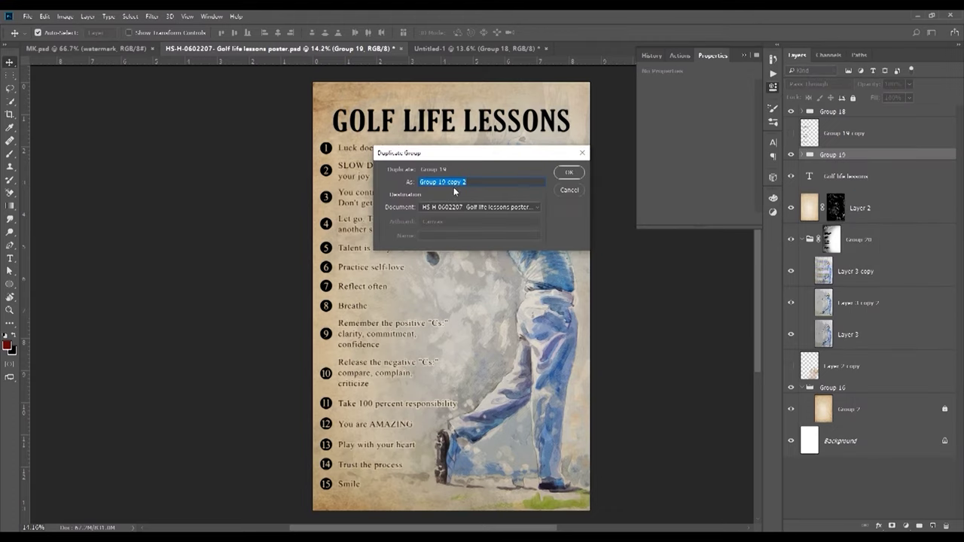
pyautogui.click(443, 208)
pyautogui.click(438, 234)
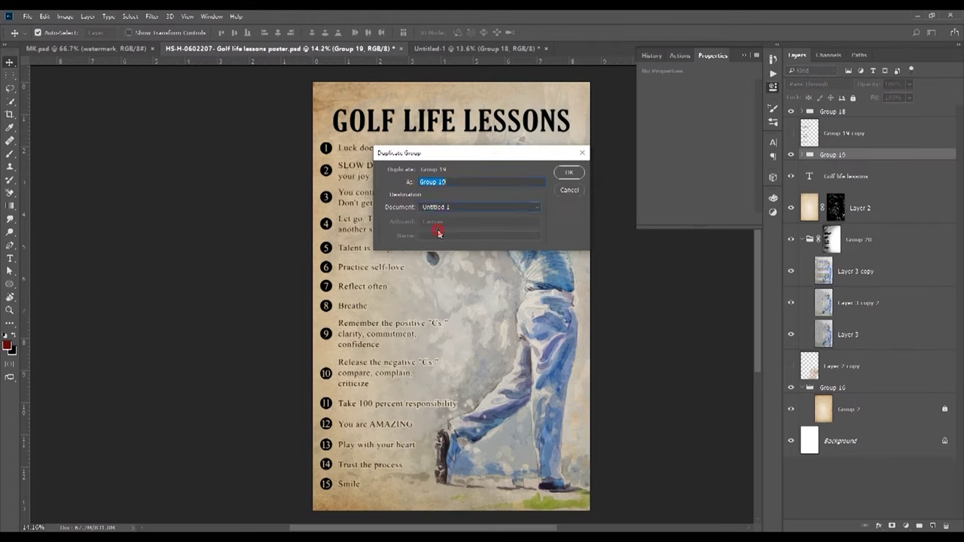
pyautogui.click(570, 172)
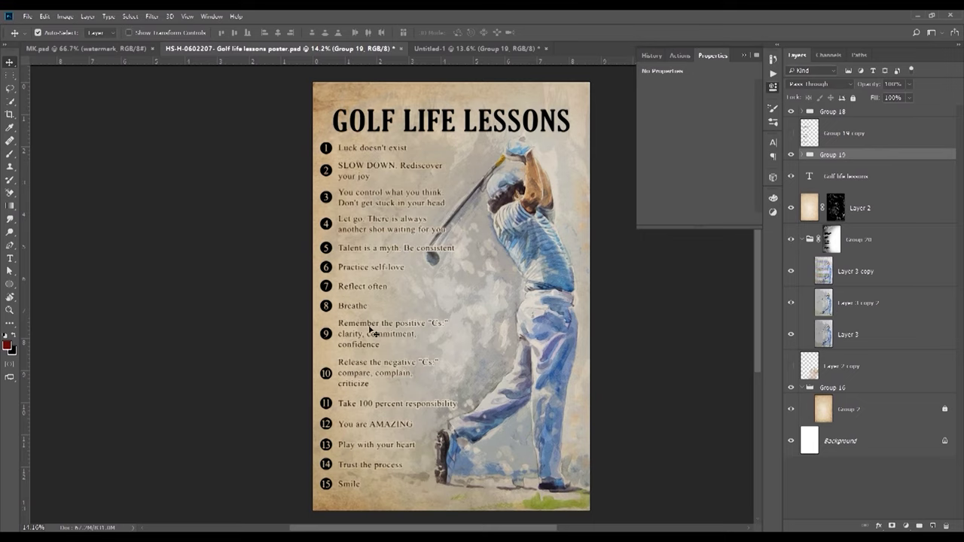
# Zoom in and pan across the poster's lesson list, fit it back, then switch to Untitled-1
pyautogui.scroll(5, 358, 149)
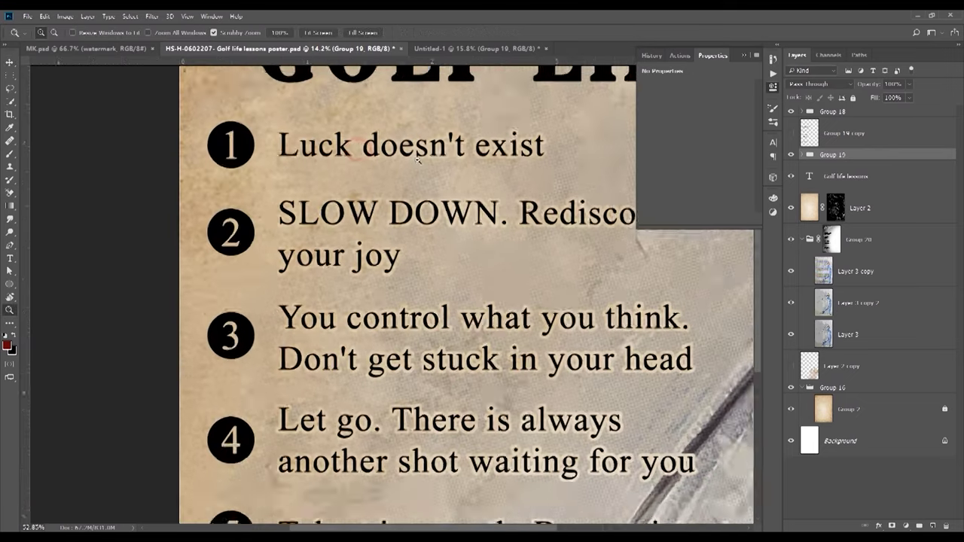
pyautogui.scroll(3, 354, 154)
pyautogui.scroll(2, 339, 165)
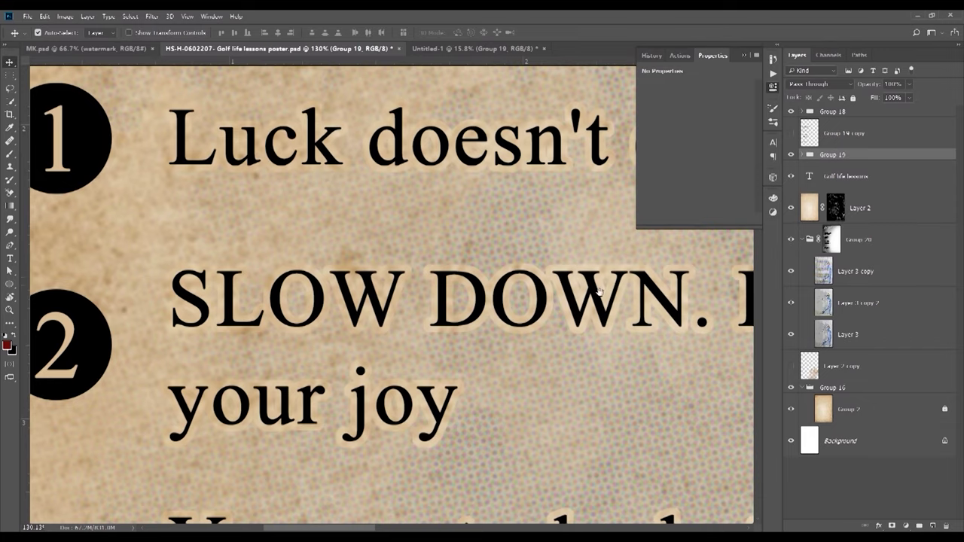
pyautogui.moveTo(598, 292); pyautogui.dragTo(393, 246)
pyautogui.moveTo(341, 293); pyautogui.dragTo(369, 215)
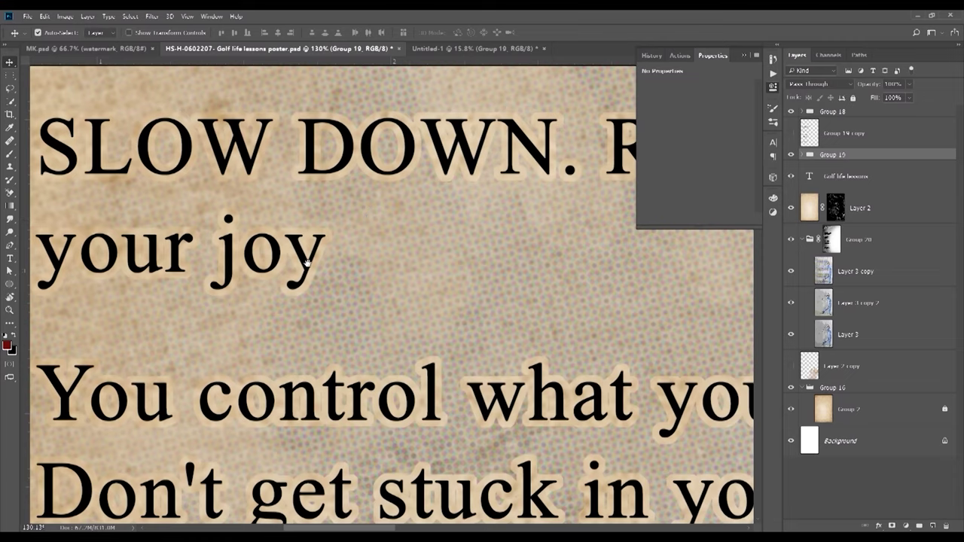
pyautogui.hotkey('ctrl', '0')
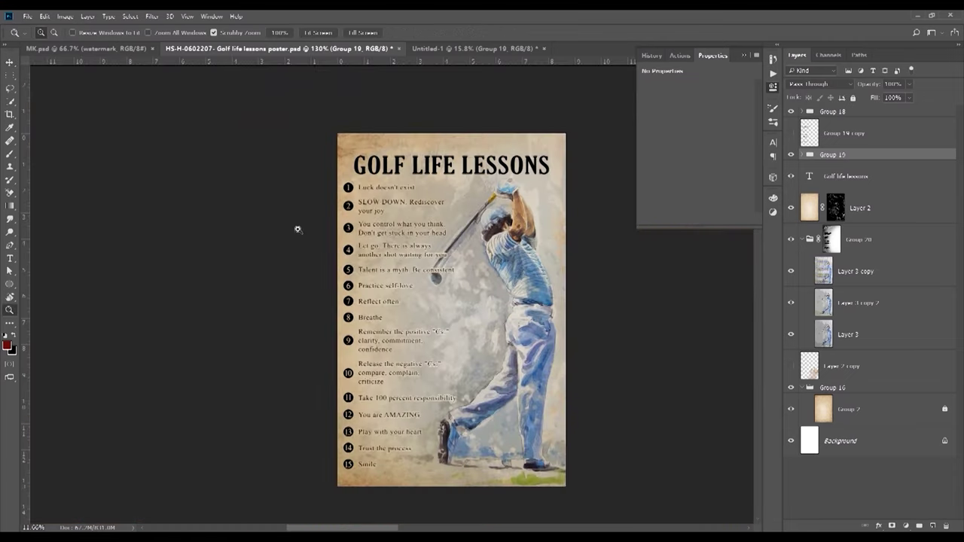
pyautogui.click(442, 49)
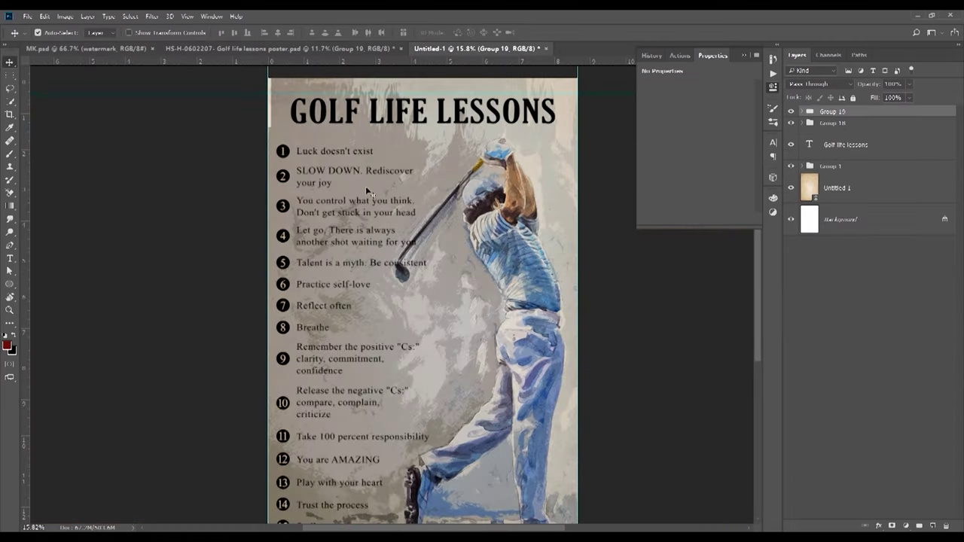
# Duplicate Group 19 with Ctrl+J and merge the copy into a single Group 19 copy layer
pyautogui.scroll(-3, 367, 192)
pyautogui.scroll(2, 354, 197)
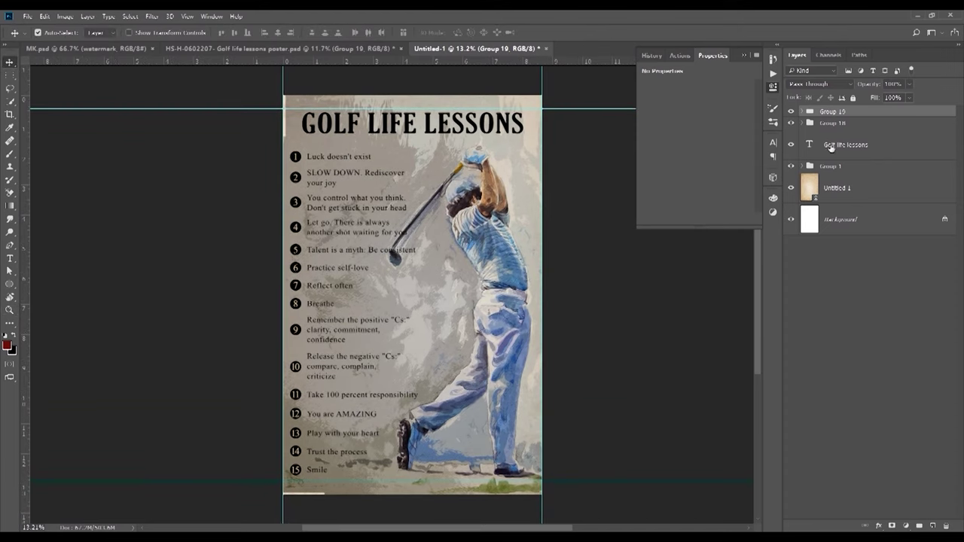
pyautogui.hotkey('ctrl', 'j')
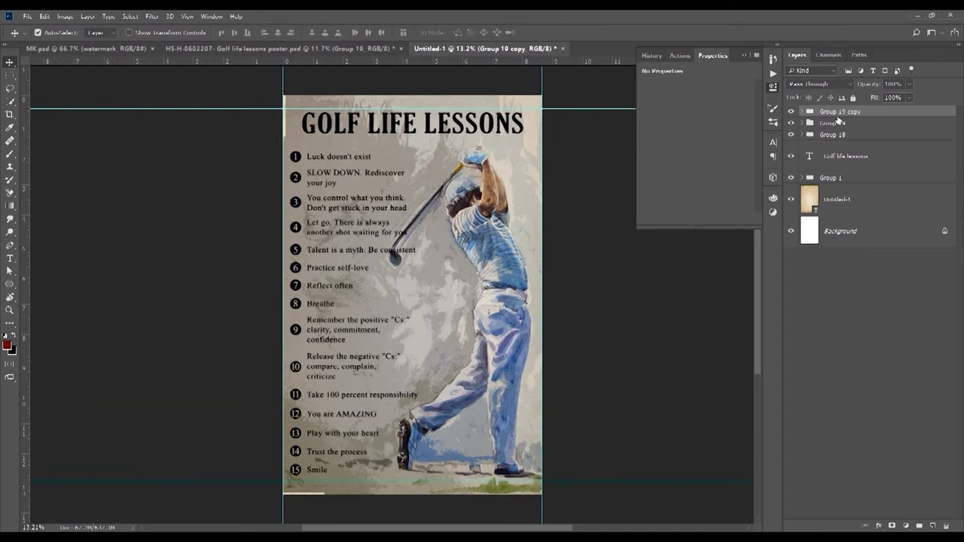
pyautogui.hotkey('ctrl', 'e')
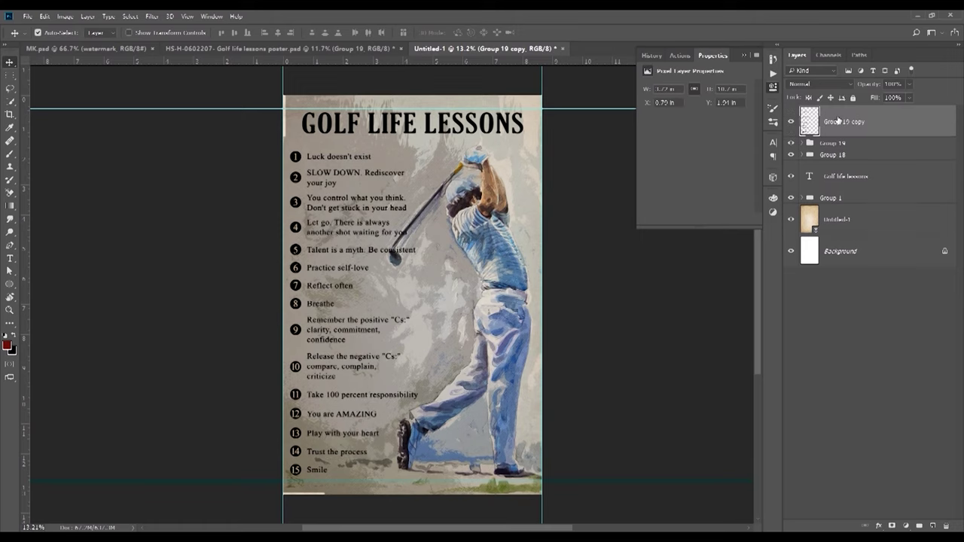
pyautogui.scroll(1, 379, 179)
# Load the Group 19 copy lettering as a selection and expand it by 8 pixels
pyautogui.scroll(3, 422, 181)
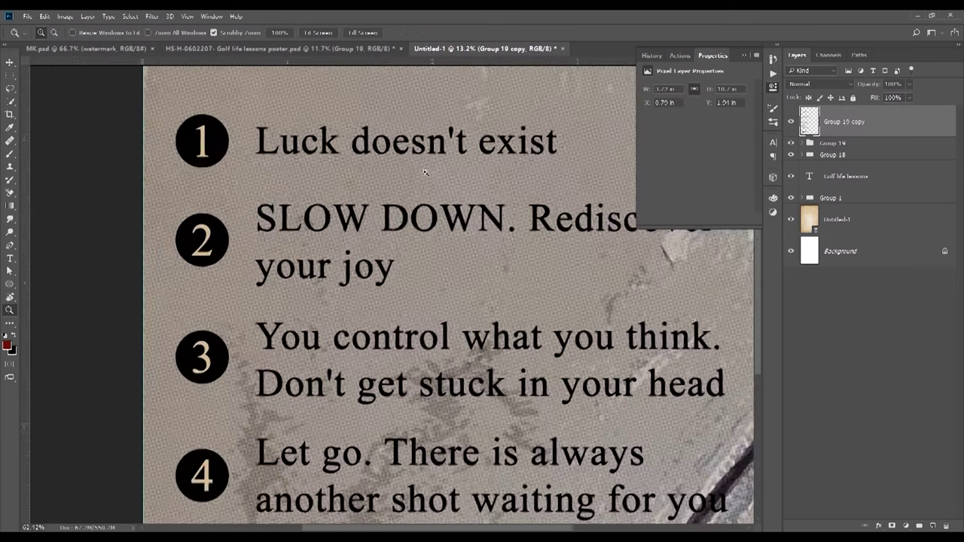
pyautogui.scroll(1, 458, 183)
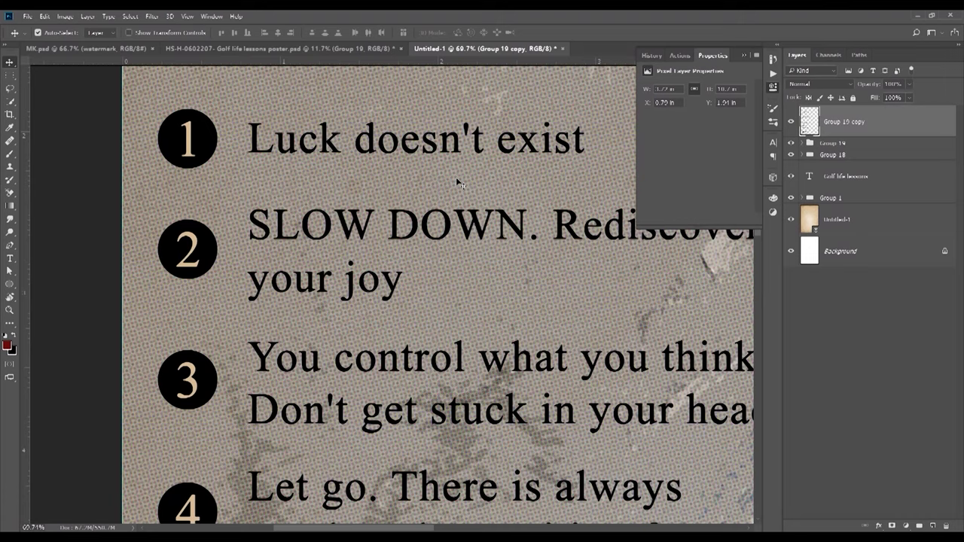
pyautogui.keyDown('ctrl'); pyautogui.click(809, 122); pyautogui.keyUp('ctrl')
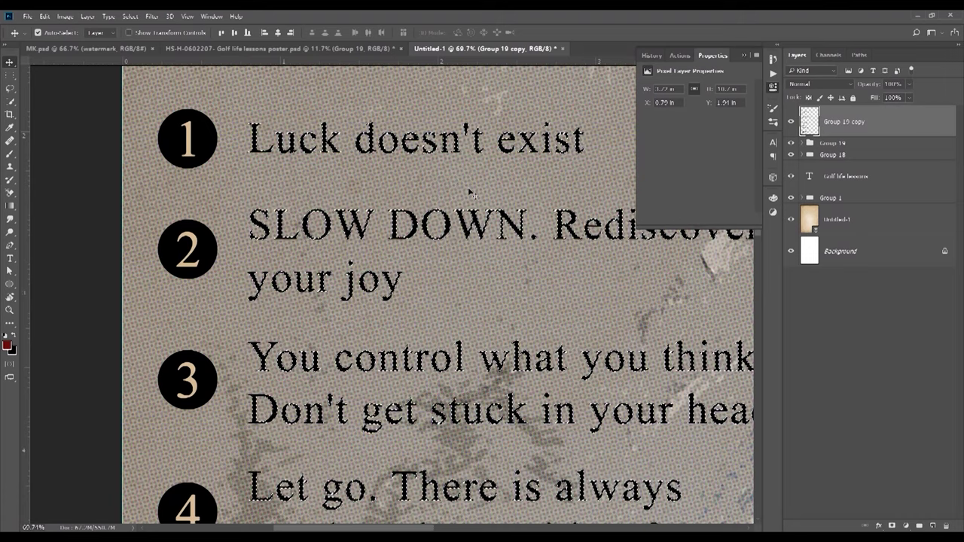
pyautogui.click(131, 17)
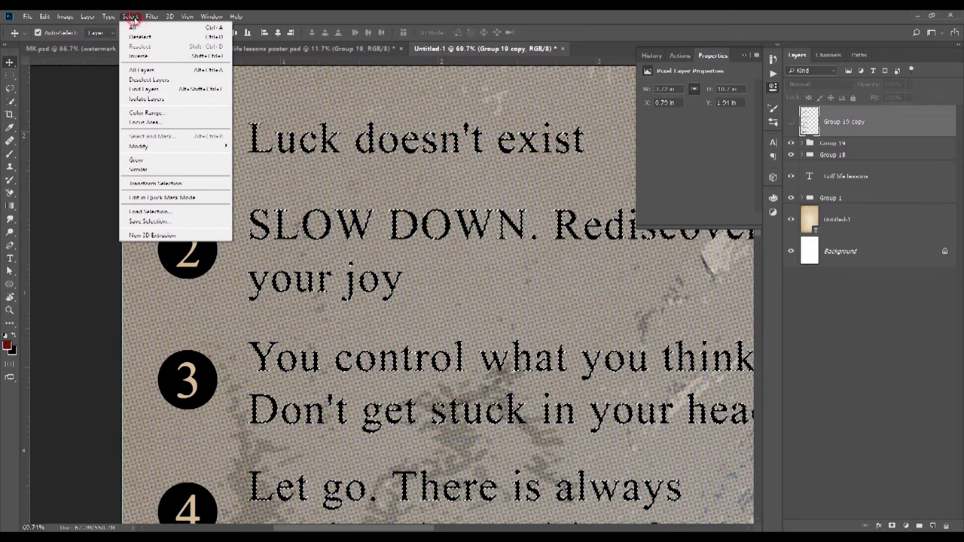
pyautogui.moveTo(150, 146)
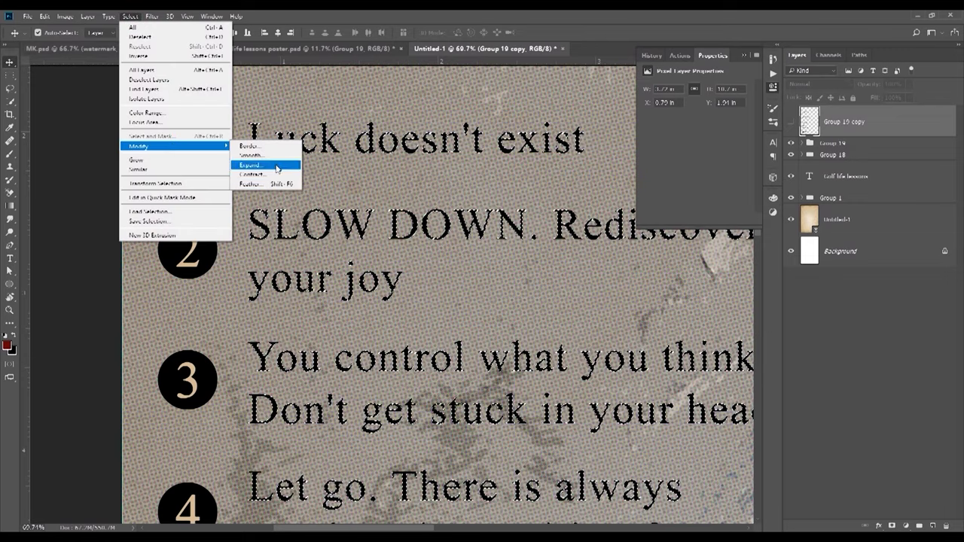
pyautogui.click(271, 164)
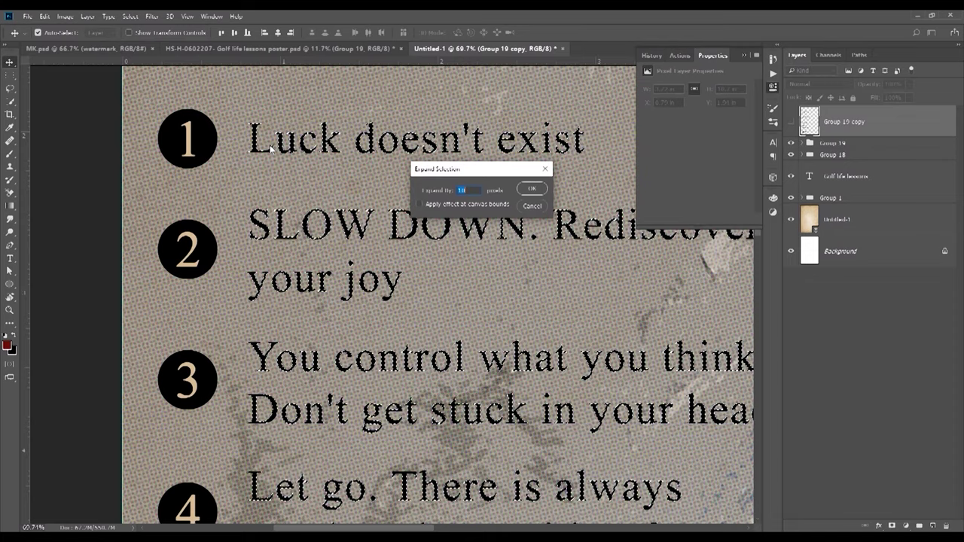
pyautogui.write('8')
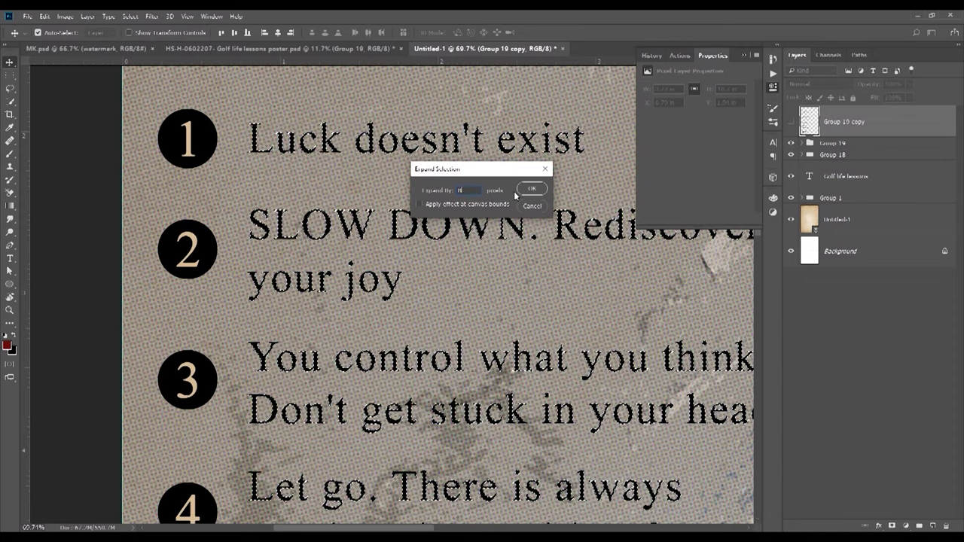
pyautogui.click(531, 188)
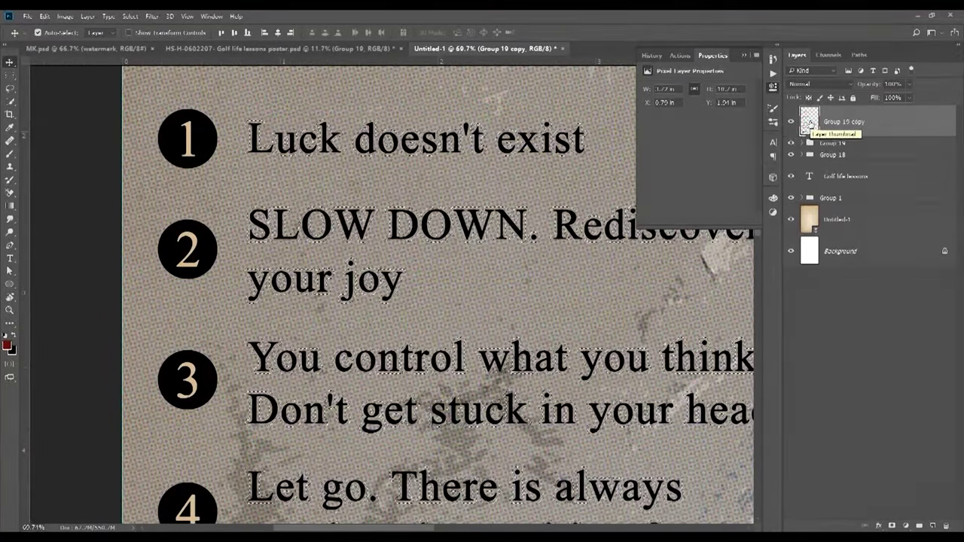
# Fill the expanded selection, deselect, and place Group 19 copy below Group 19
pyautogui.hotkey('ctrl', 'BackSpace')
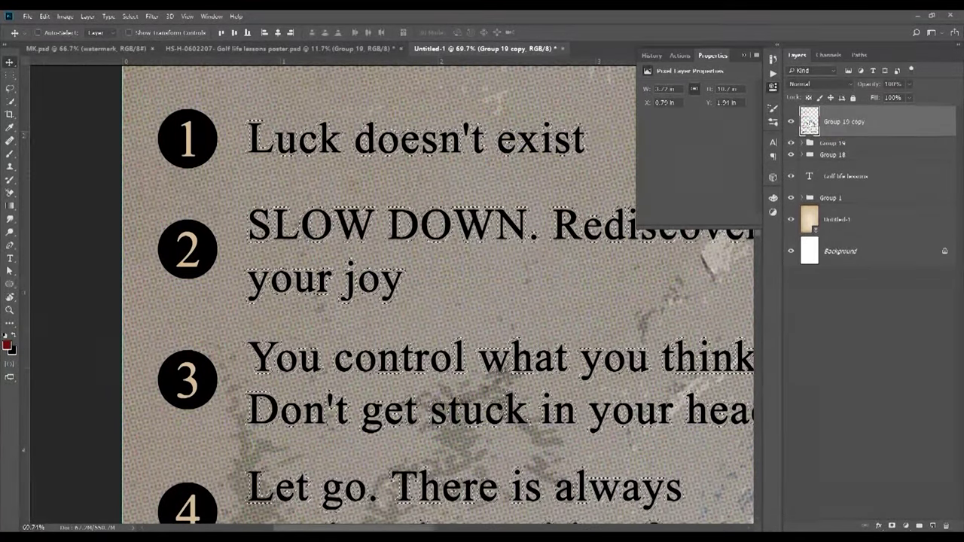
pyautogui.hotkey('ctrl', 'd')
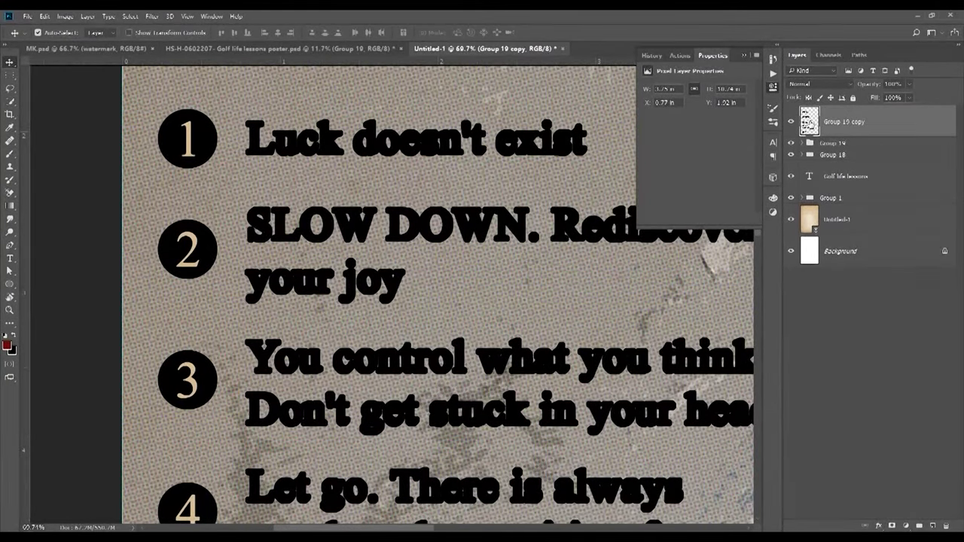
pyautogui.moveTo(843, 126); pyautogui.dragTo(843, 150)
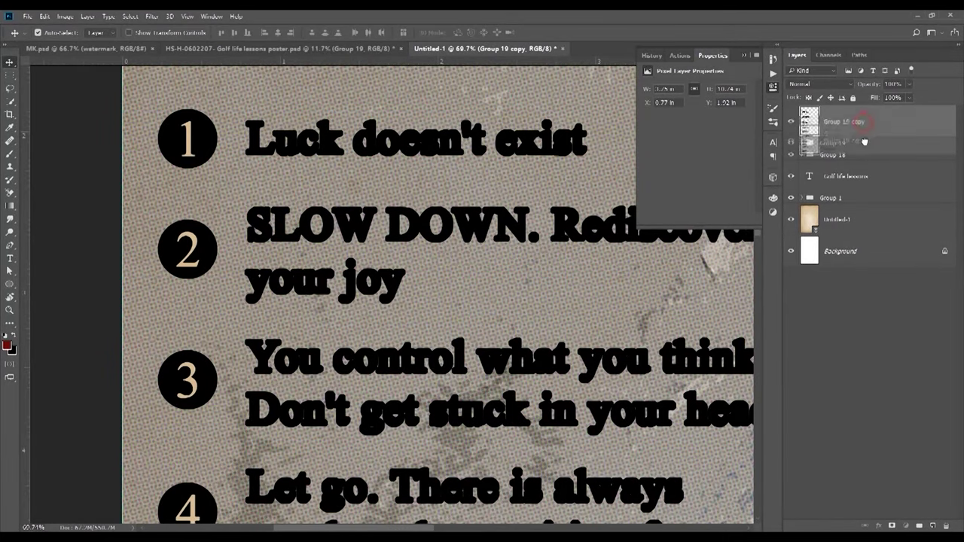
pyautogui.click(791, 133)
pyautogui.click(790, 133)
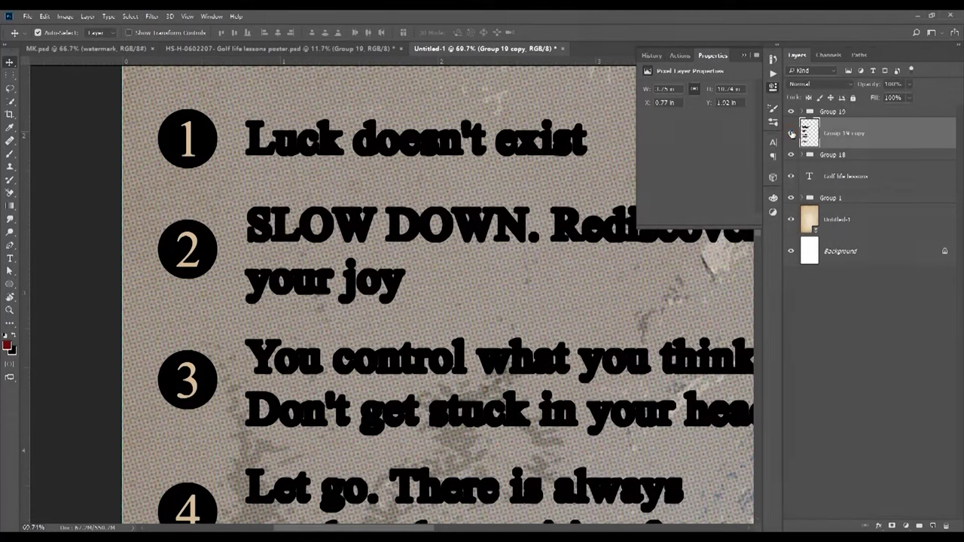
# Give Group 19 copy Fill Opacity 0 and Deep knockout in Blending Options
pyautogui.rightClick(892, 130)
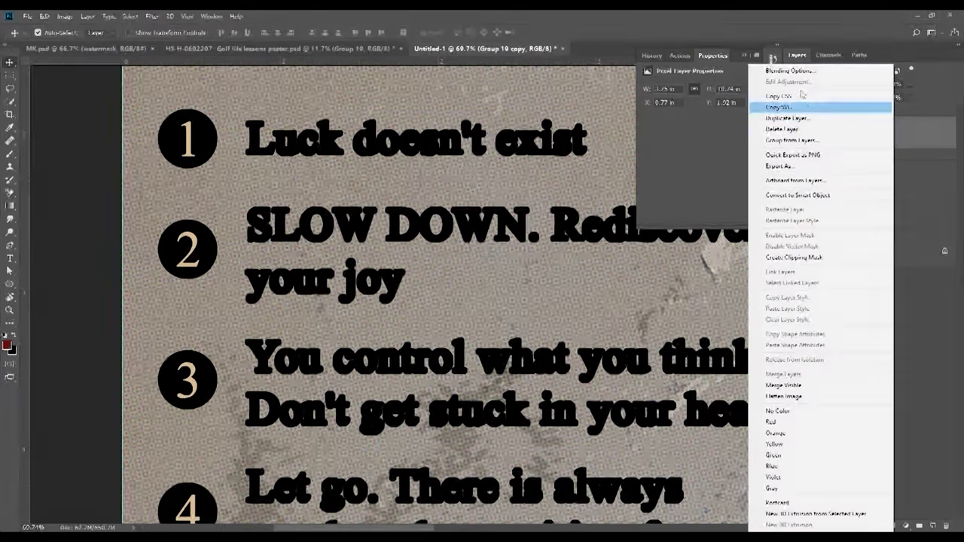
pyautogui.click(790, 71)
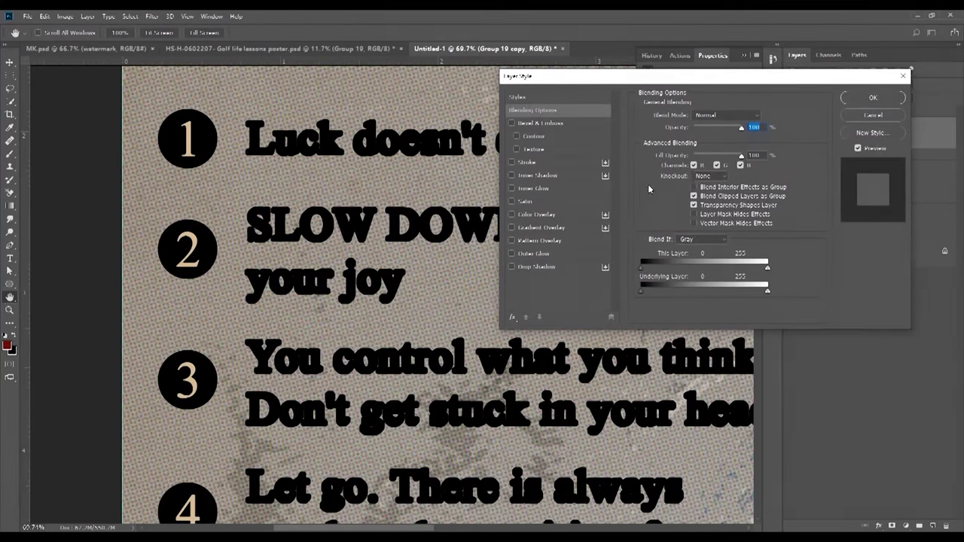
pyautogui.moveTo(702, 158); pyautogui.dragTo(660, 156)
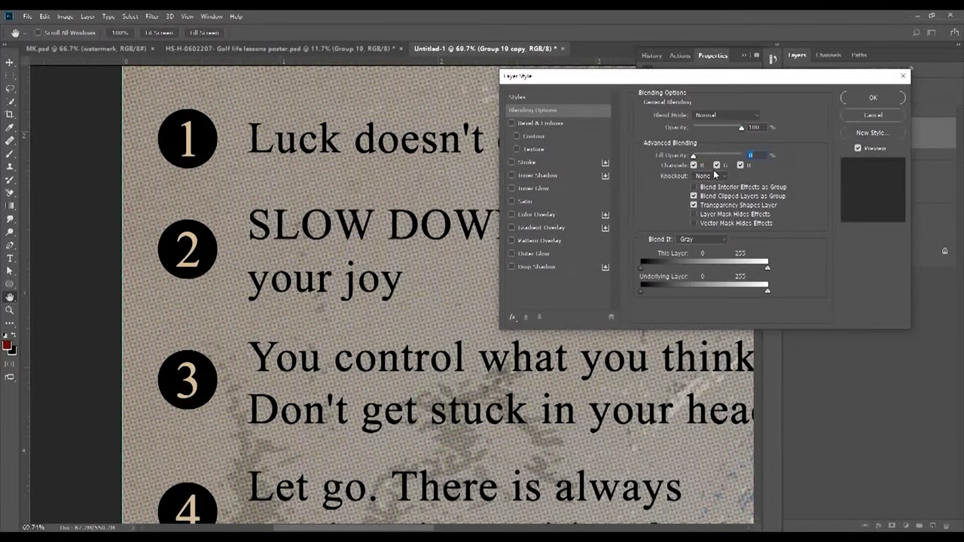
pyautogui.click(709, 176)
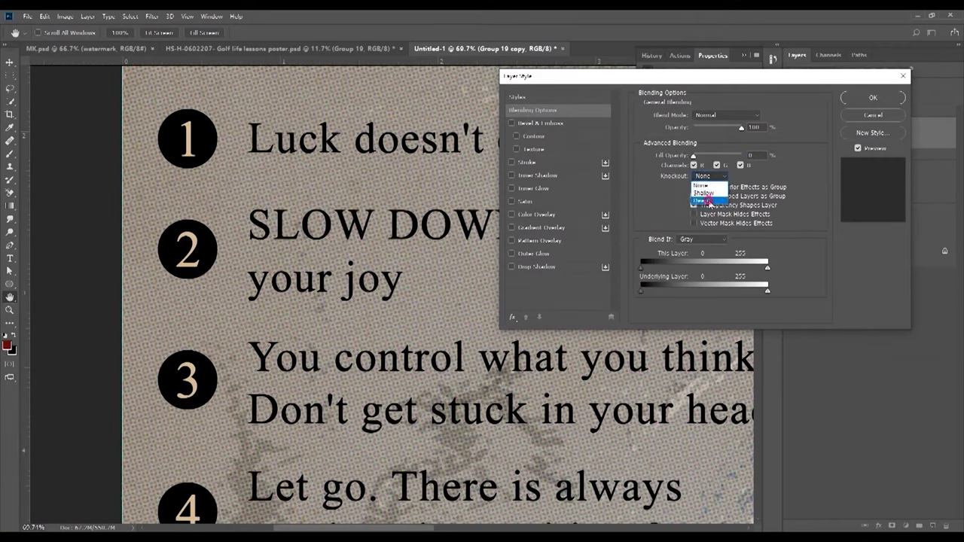
pyautogui.click(701, 201)
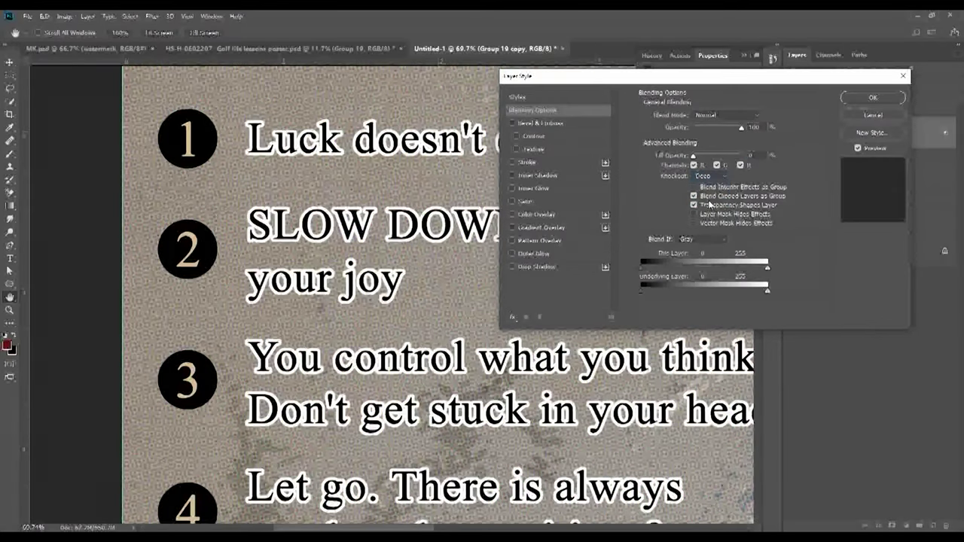
pyautogui.click(872, 97)
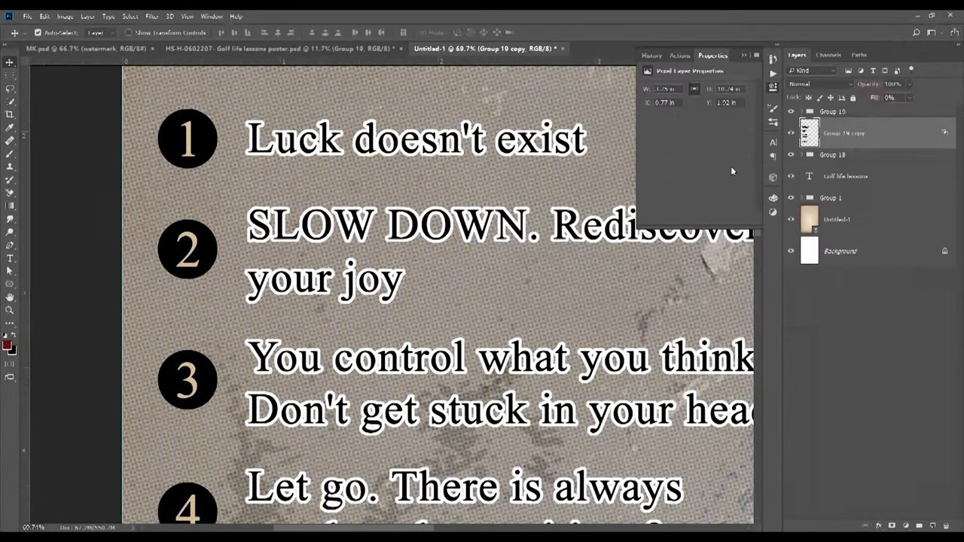
# Select the Untitled-1 layer plus Background and merge them into one background layer
pyautogui.click(855, 259)
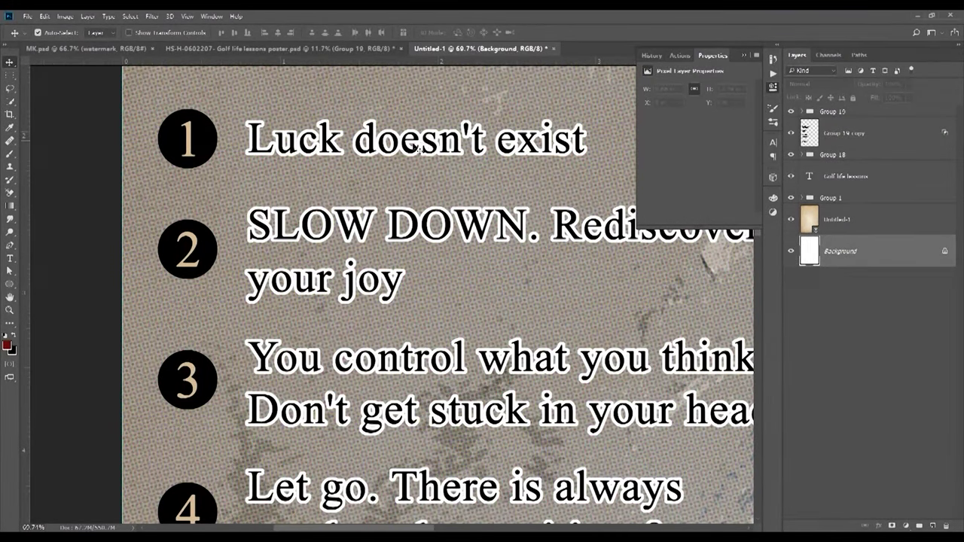
pyautogui.click(857, 220)
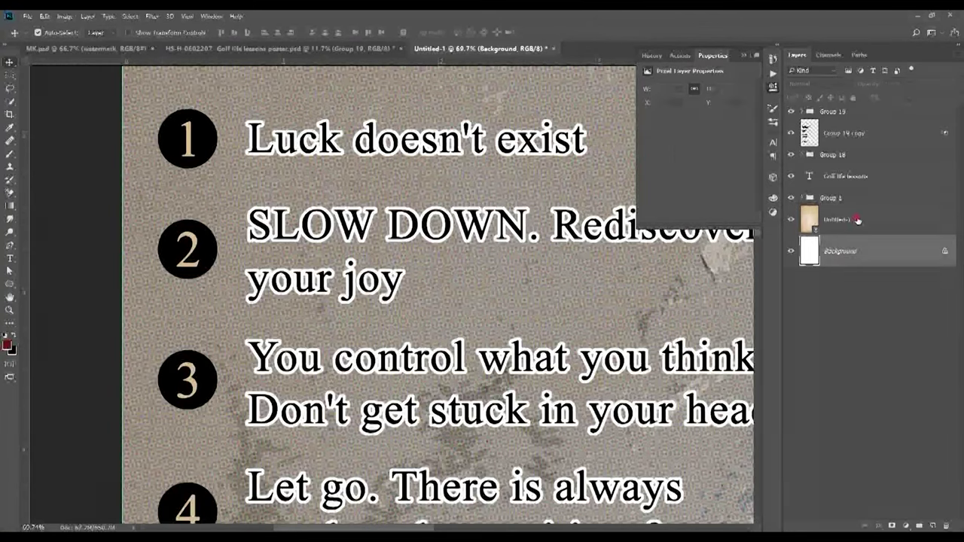
pyautogui.click(380, 48)
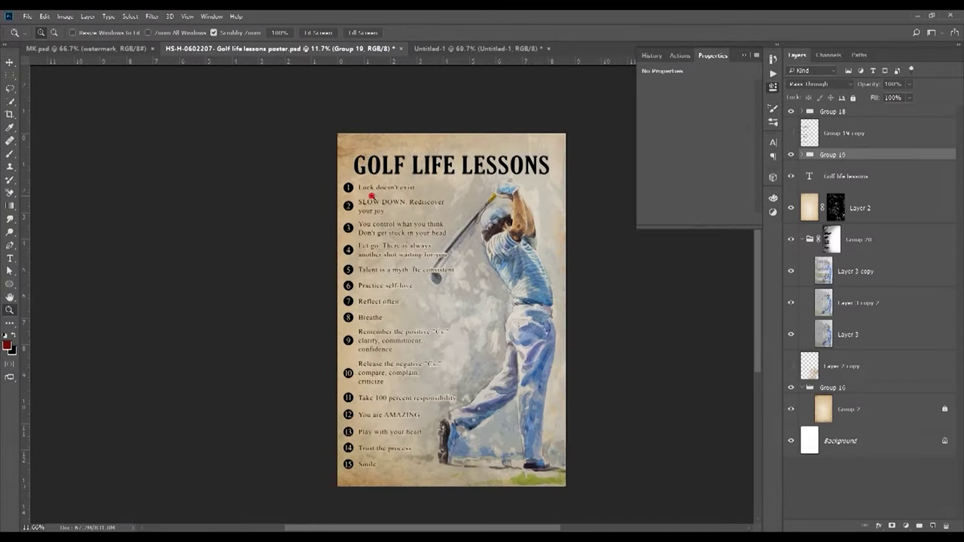
pyautogui.scroll(5, 372, 195)
pyautogui.click(424, 49)
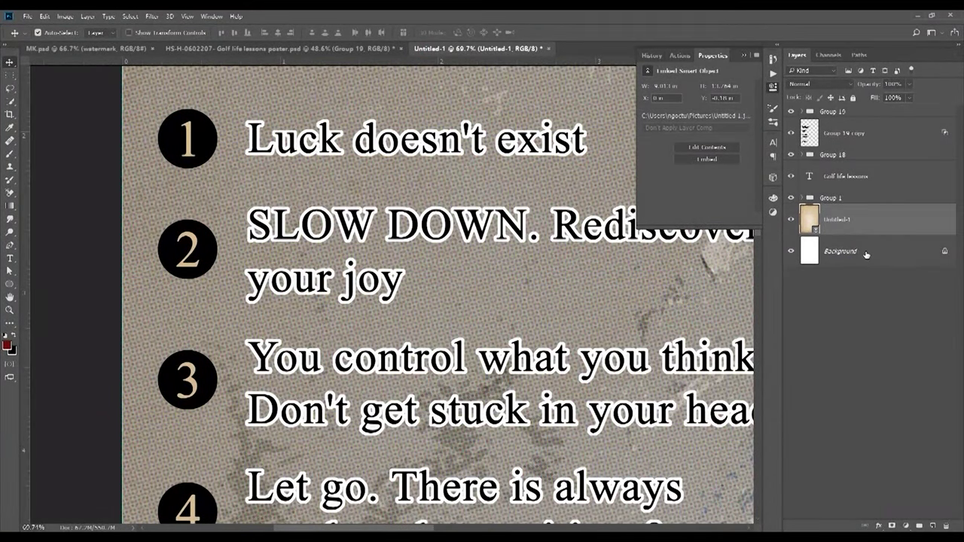
pyautogui.keyDown('shift'); pyautogui.click(866, 254); pyautogui.keyUp('shift')
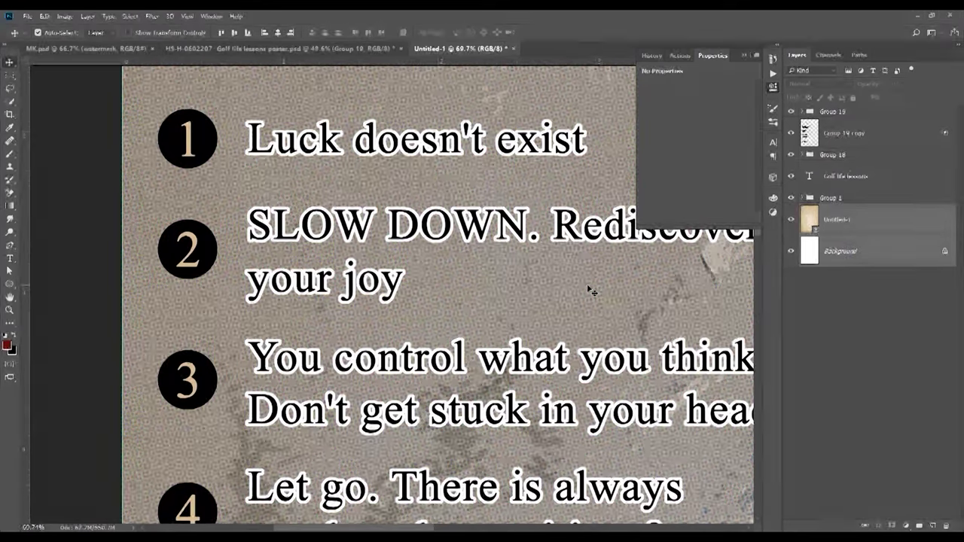
pyautogui.hotkey('ctrl', 'e')
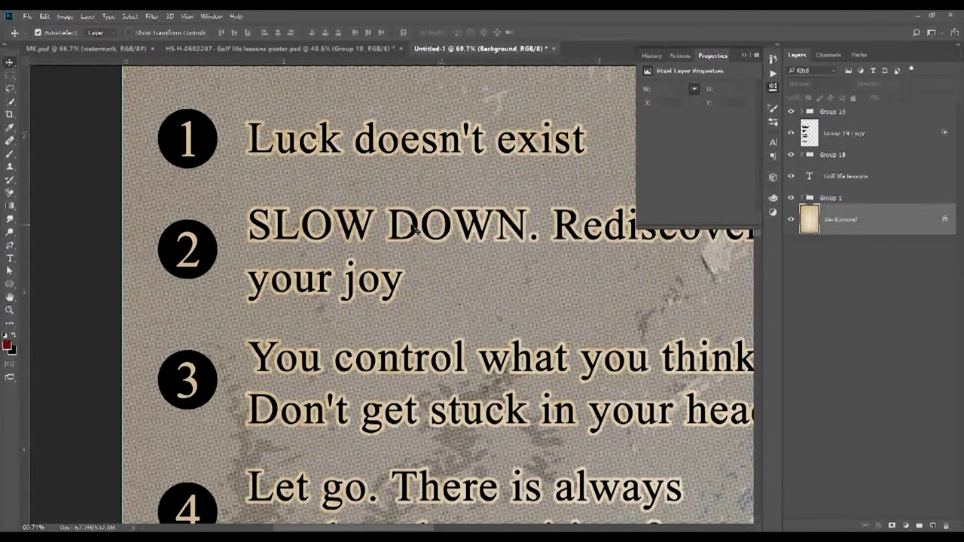
# Place a vertical guide down the middle of the poster
pyautogui.moveTo(409, 187); pyautogui.dragTo(337, 204)
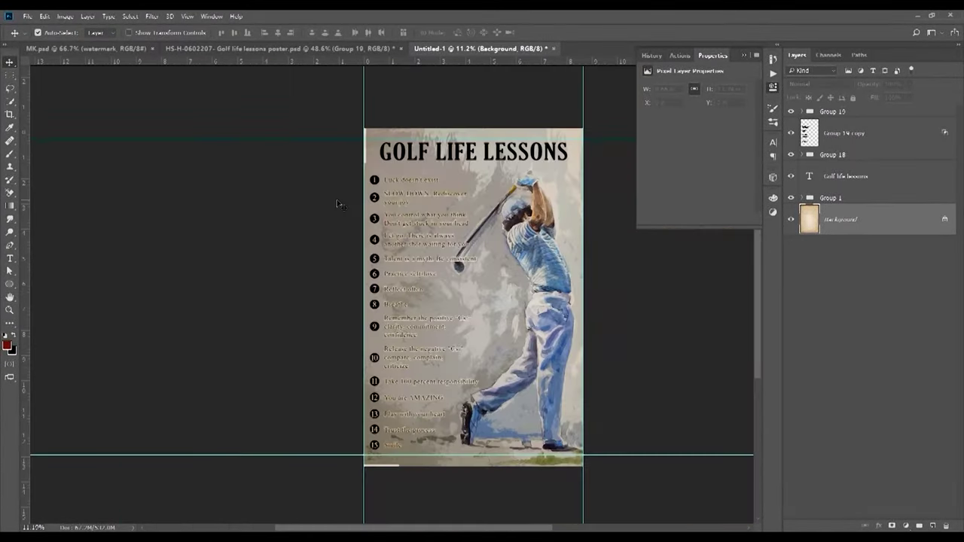
pyautogui.moveTo(338, 203); pyautogui.dragTo(426, 256)
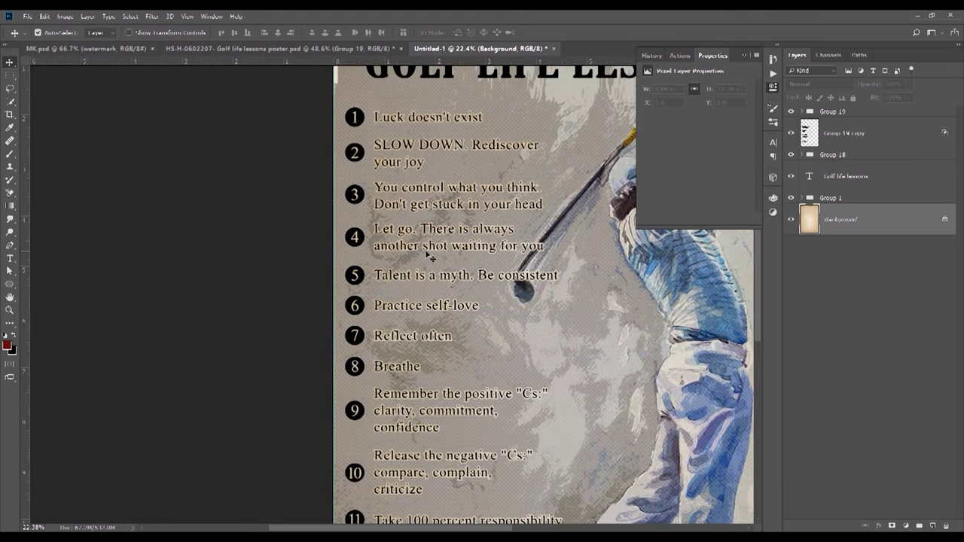
pyautogui.moveTo(496, 218)
pyautogui.mouseDown()
pyautogui.moveTo(374, 228)
pyautogui.moveTo(136, 283)
pyautogui.mouseUp()
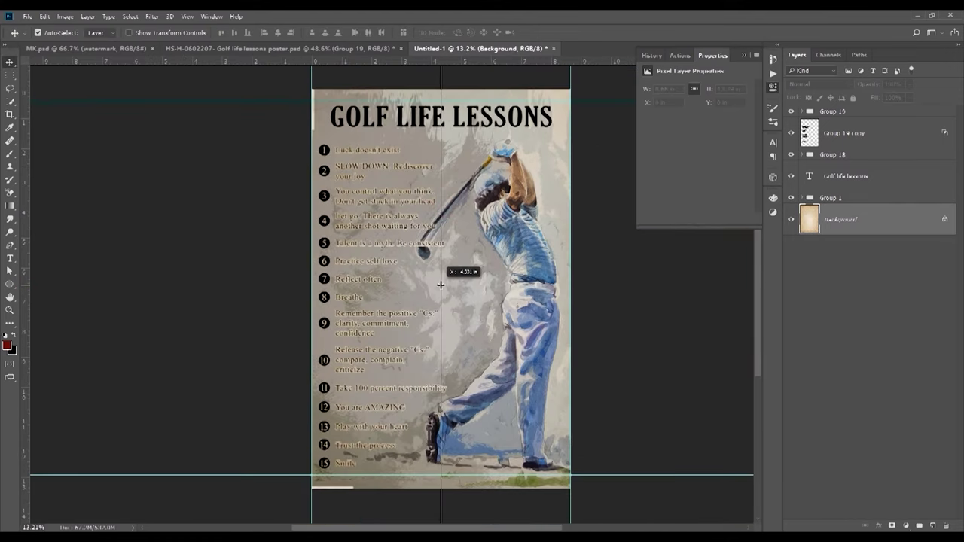
pyautogui.moveTo(29, 295); pyautogui.dragTo(441, 283)
pyautogui.press('z')
pyautogui.click(442, 258)
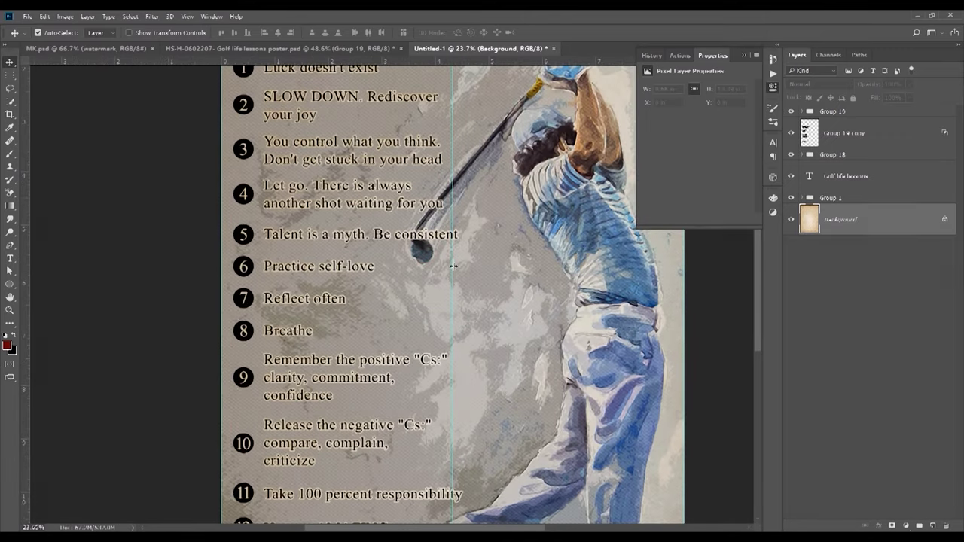
pyautogui.hotkey('ctrl', '0')
pyautogui.press('v')
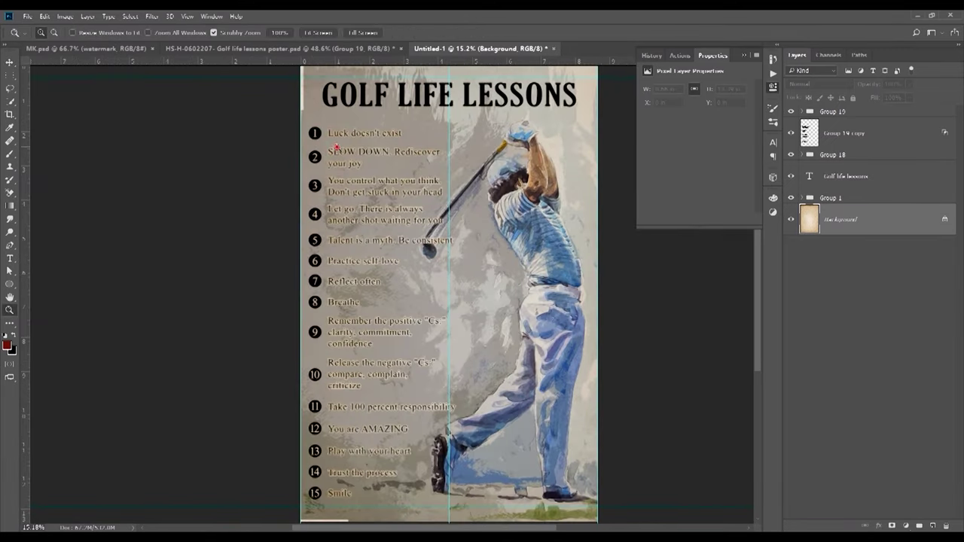
# Pan through all fifteen lessons, fit the poster to the window, and hide the guides
pyautogui.scroll(3, 339, 151)
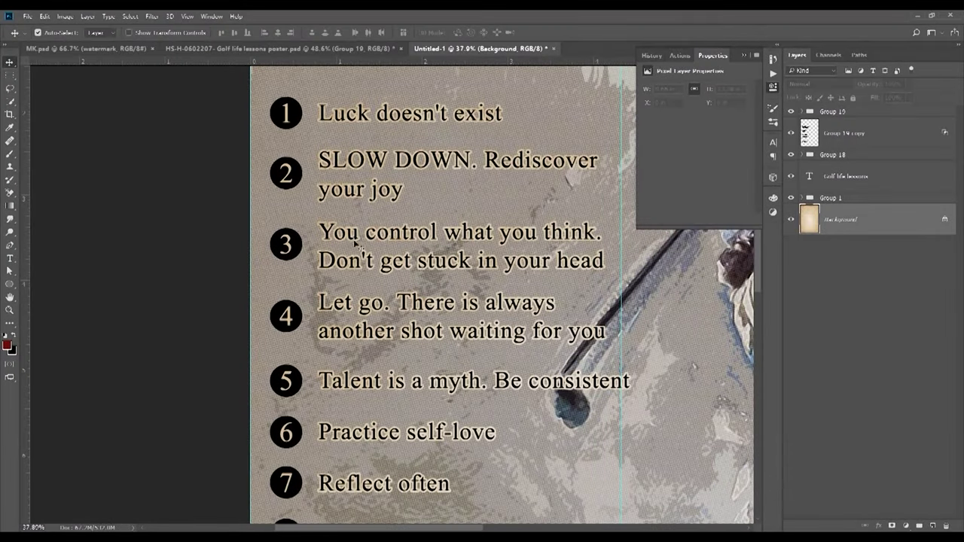
pyautogui.moveTo(366, 276); pyautogui.dragTo(369, 210)
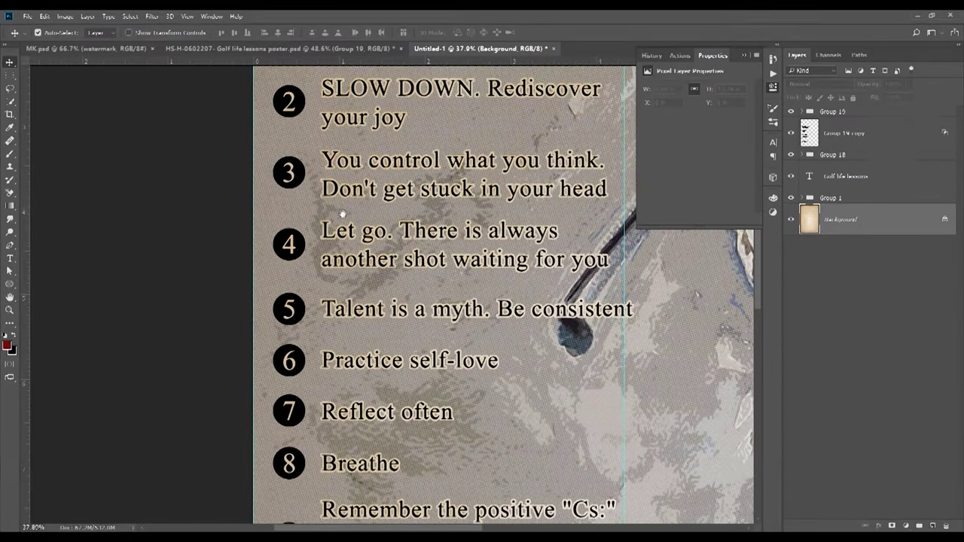
pyautogui.moveTo(397, 254); pyautogui.dragTo(396, 75)
pyautogui.moveTo(409, 303); pyautogui.dragTo(356, 161)
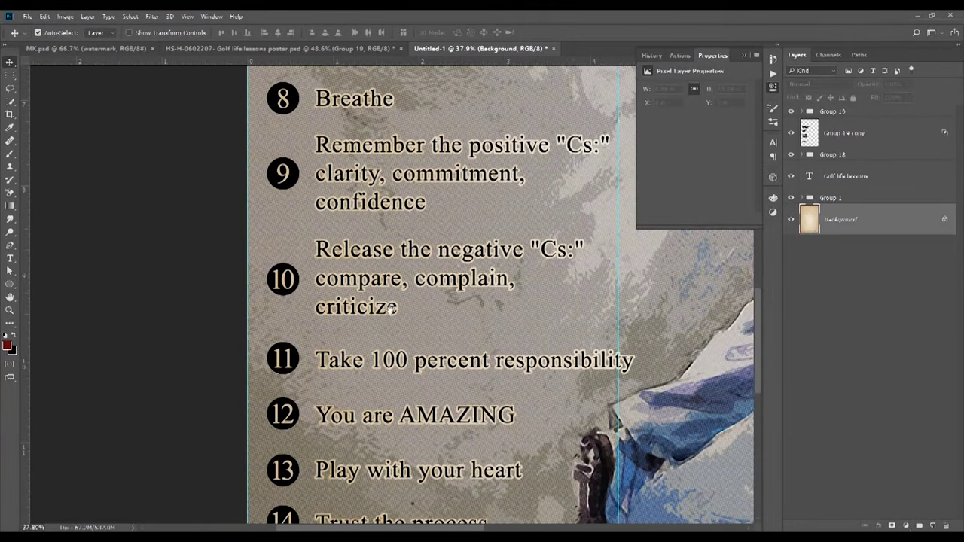
pyautogui.moveTo(391, 309); pyautogui.dragTo(384, 114)
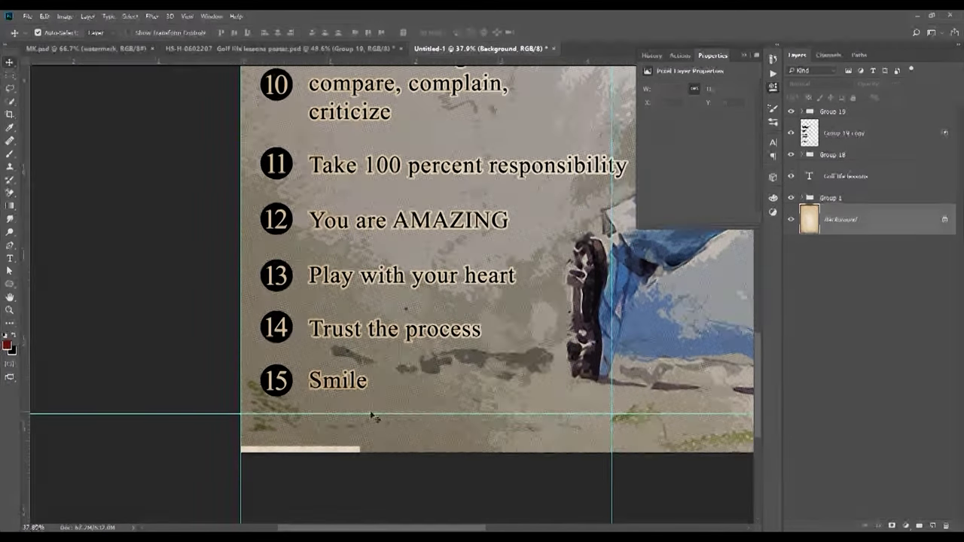
pyautogui.scroll(2, 423, 410)
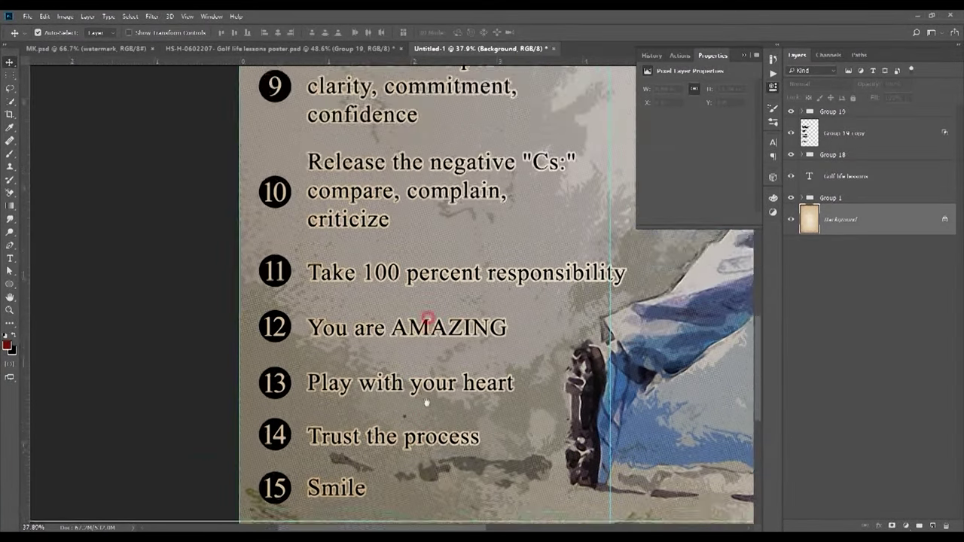
pyautogui.hotkey('ctrl', '0')
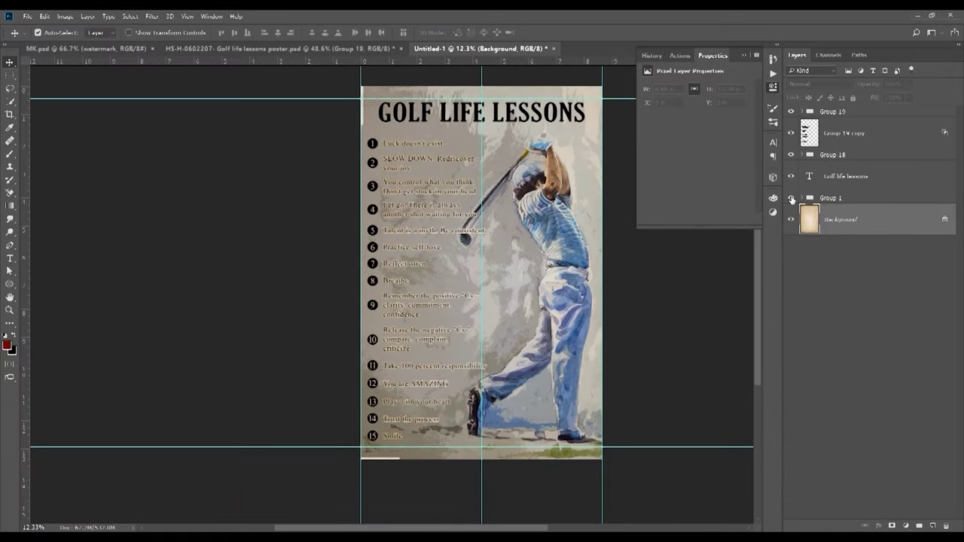
pyautogui.hotkey('ctrl', 'h')
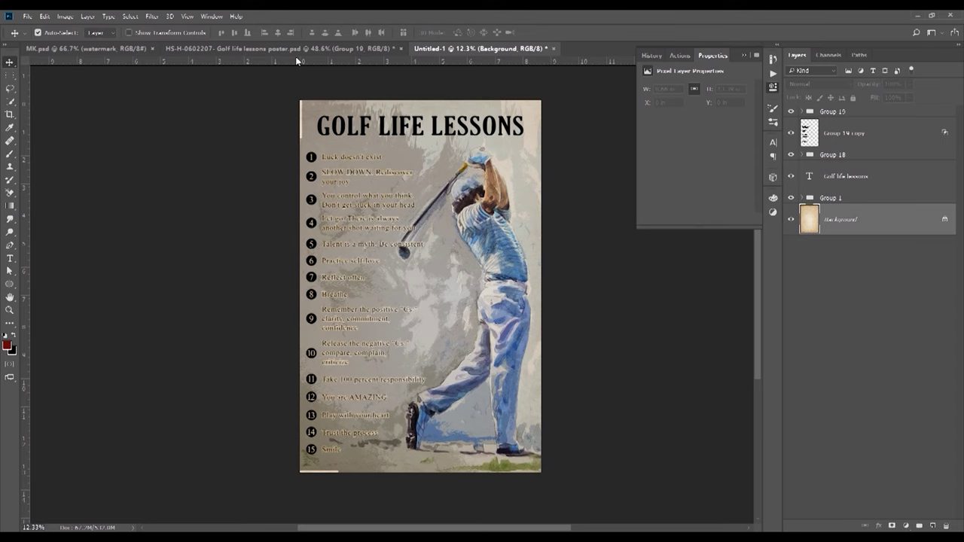
pyautogui.click(296, 49)
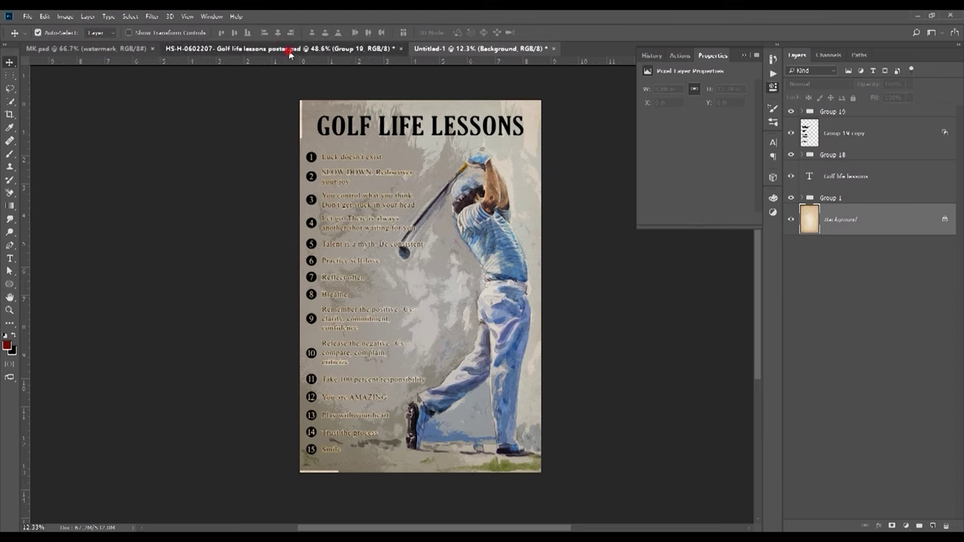
pyautogui.press('z')
pyautogui.moveTo(291, 172); pyautogui.dragTo(285, 178)
pyautogui.press('v')
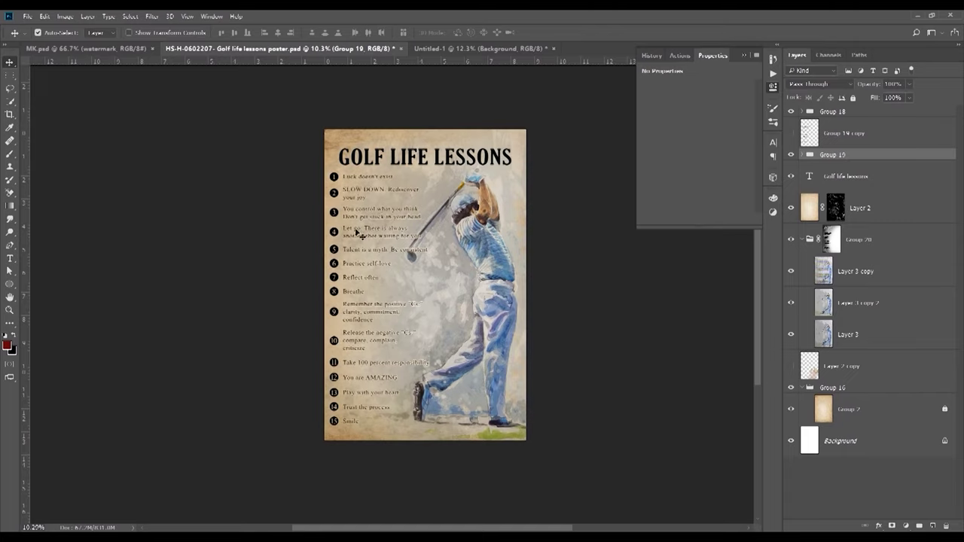
pyautogui.scroll(3, 444, 293)
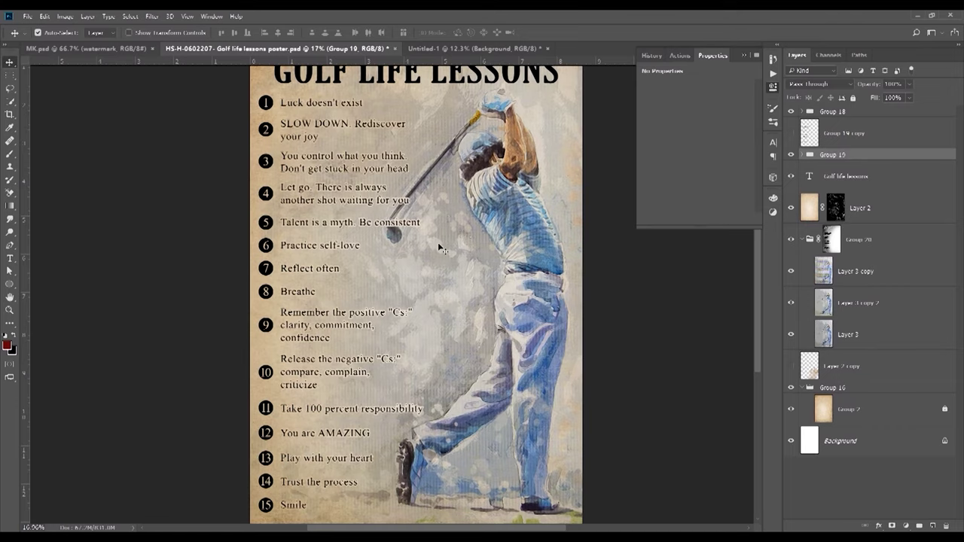
pyautogui.scroll(-2, 463, 308)
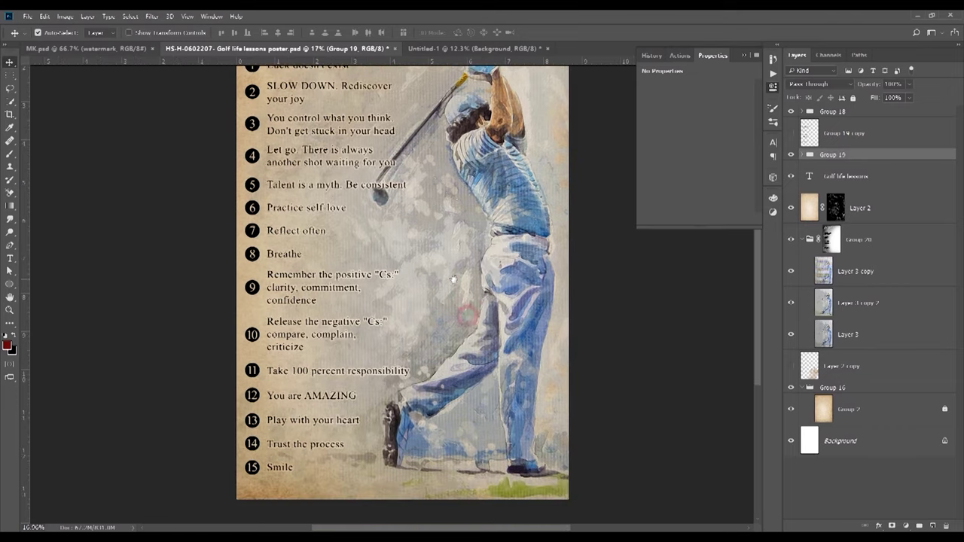
pyautogui.click(790, 211)
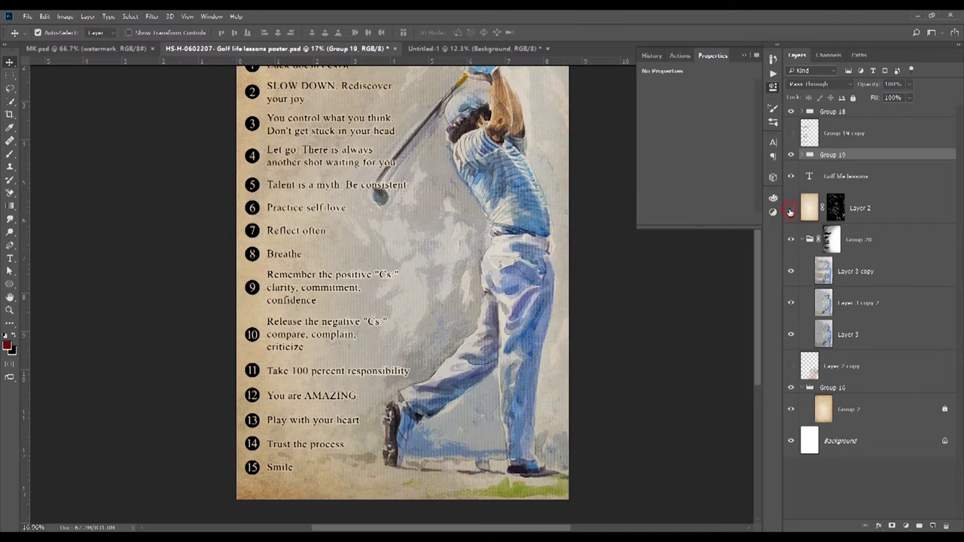
pyautogui.click(790, 210)
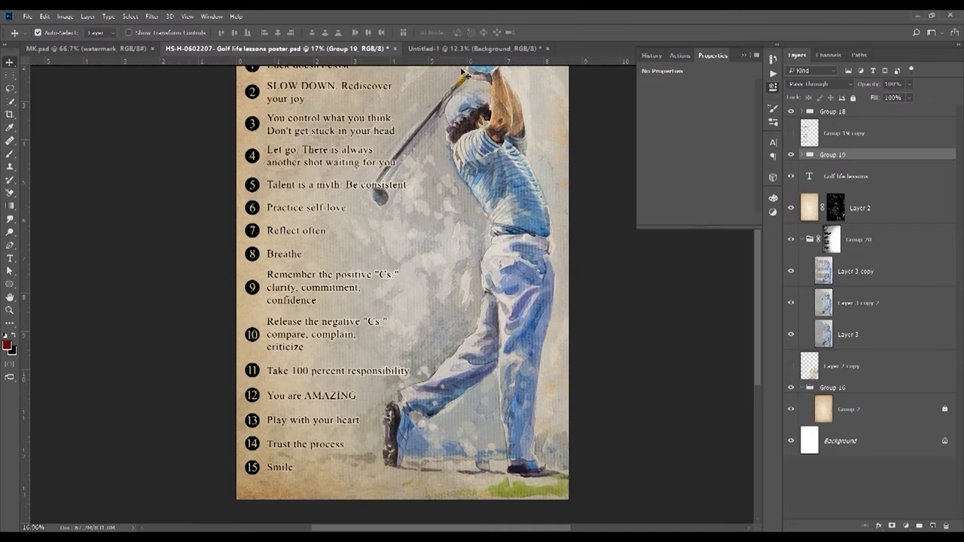
pyautogui.click(463, 48)
pyautogui.click(831, 198)
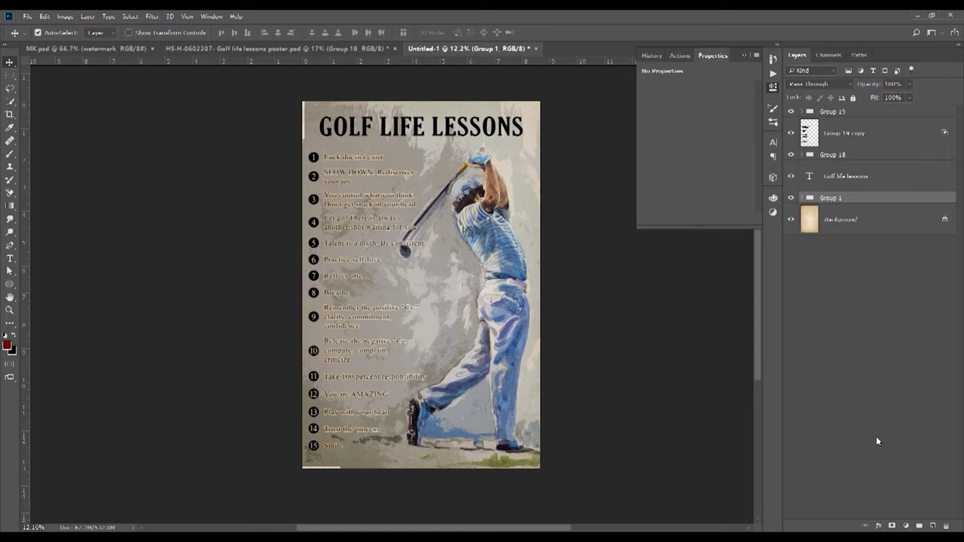
# Add a layer mask to Group 1 and set up a Soft Round brush at about 30% opacity
pyautogui.click(891, 526)
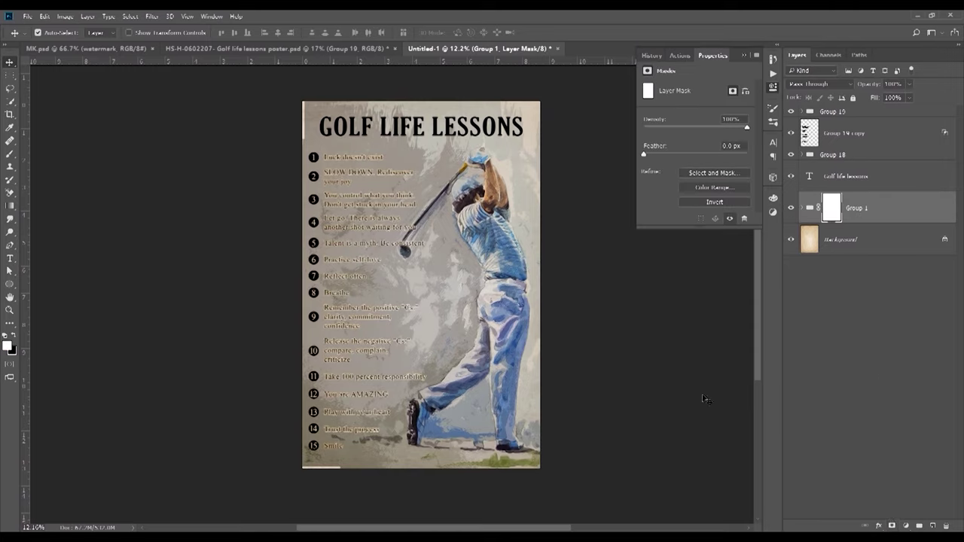
pyautogui.click(9, 154)
pyautogui.rightClick(387, 196)
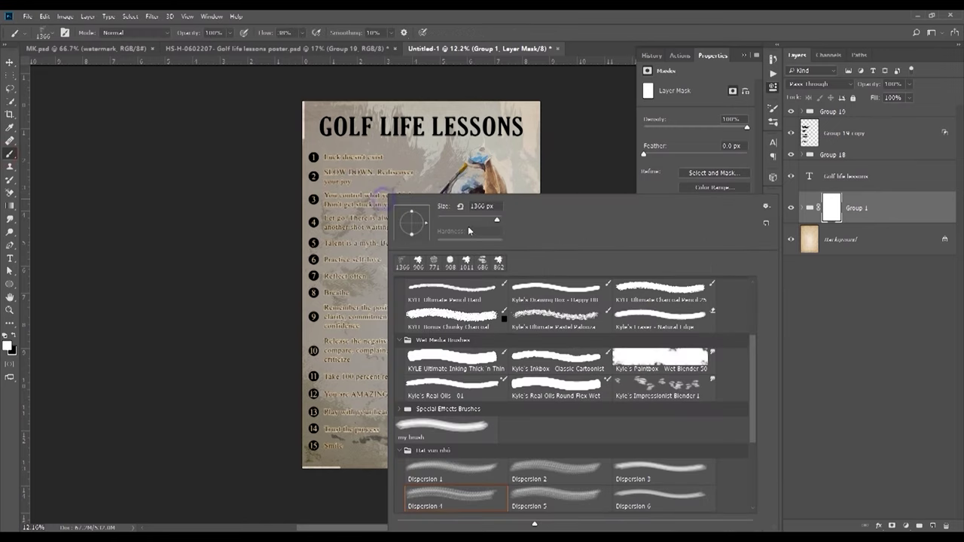
pyautogui.moveTo(753, 360); pyautogui.dragTo(753, 297)
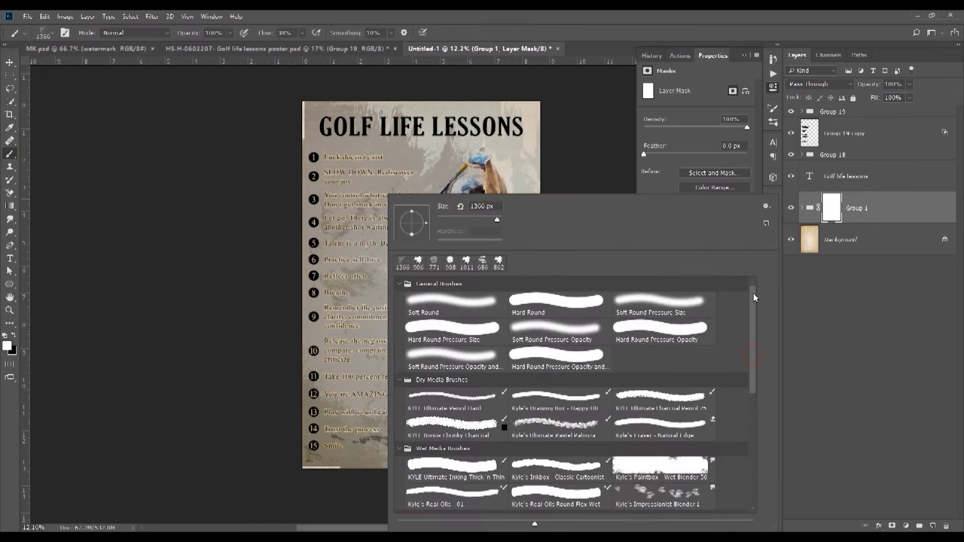
pyautogui.click(450, 299)
pyautogui.click(453, 14)
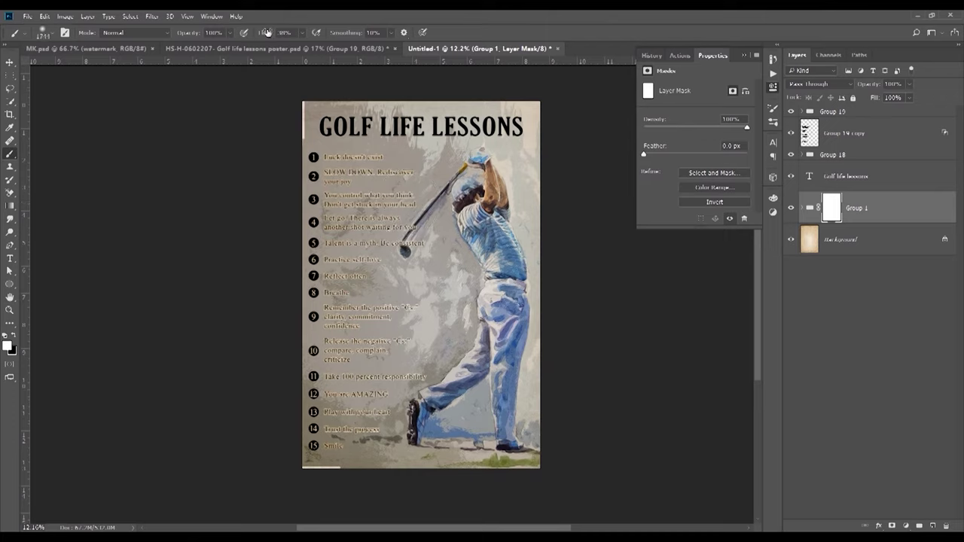
pyautogui.moveTo(197, 37); pyautogui.dragTo(160, 37)
pyautogui.press('Return')
# Fade the poster's top-left corner on the mask and repaint the left-side list text clear
pyautogui.moveTo(346, 131); pyautogui.dragTo(313, 111)
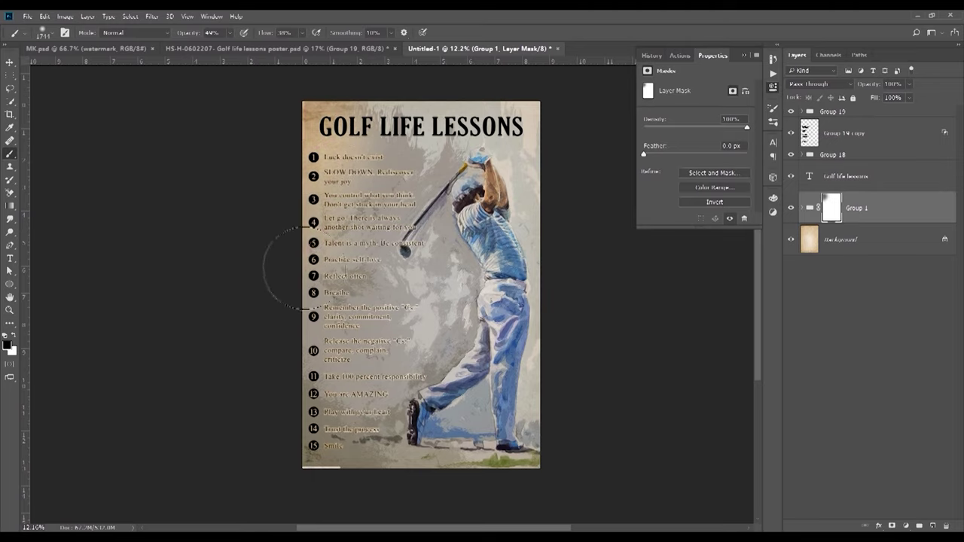
pyautogui.hotkey('alt', '[')
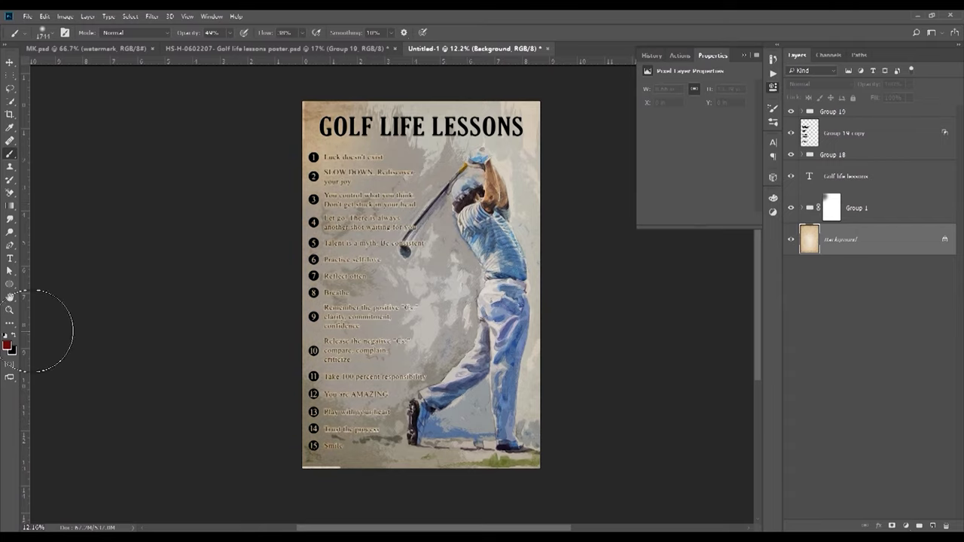
pyautogui.hotkey('alt', ']')
pyautogui.moveTo(319, 188)
pyautogui.mouseDown()
pyautogui.moveTo(290, 383)
pyautogui.moveTo(312, 462)
pyautogui.moveTo(301, 344)
pyautogui.moveTo(322, 205)
pyautogui.moveTo(325, 225)
pyautogui.mouseUp()
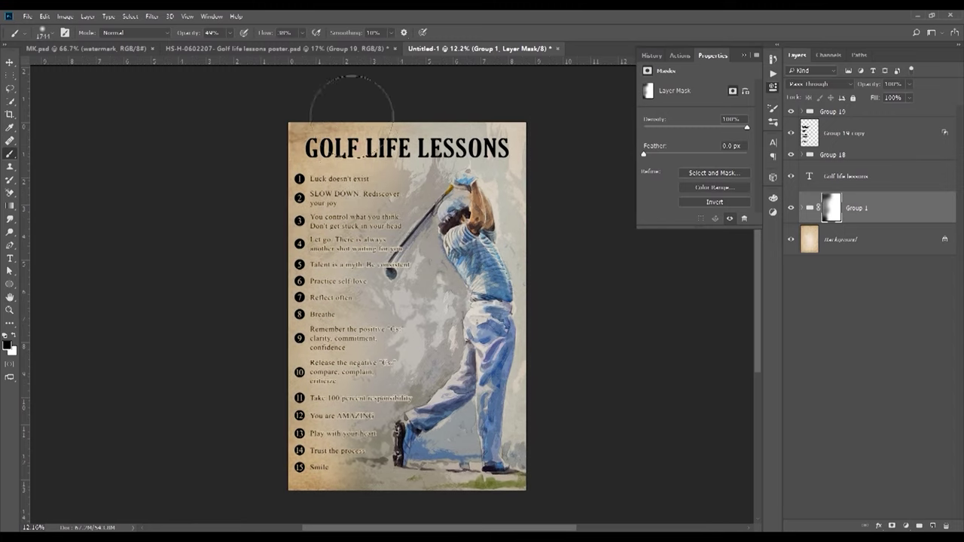
pyautogui.moveTo(190, 36); pyautogui.dragTo(187, 36)
# Lower the flow and, with a ~1400 px black brush, fade the painting around the list and bottom text
pyautogui.moveTo(263, 34); pyautogui.dragTo(259, 34)
pyautogui.moveTo(358, 201); pyautogui.dragTo(368, 199)
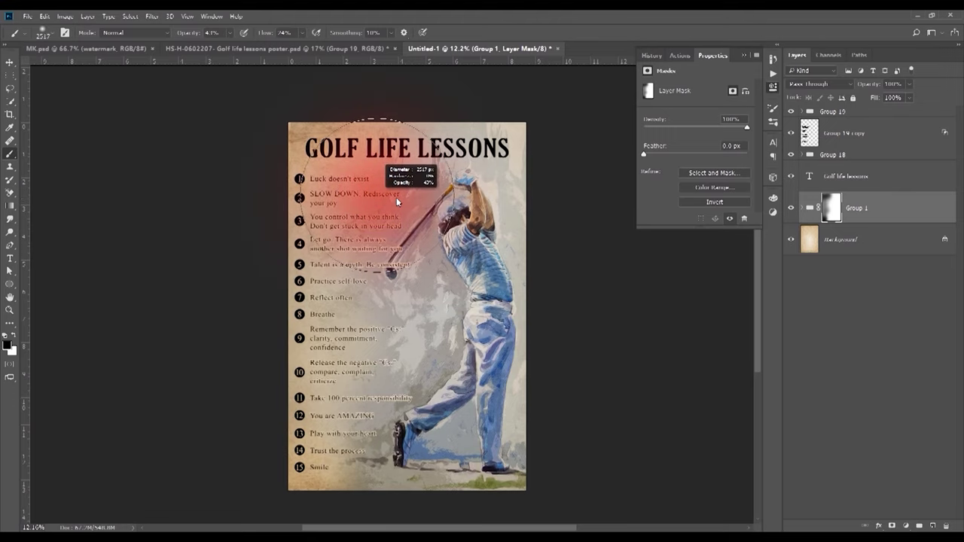
pyautogui.moveTo(368, 199); pyautogui.dragTo(358, 197)
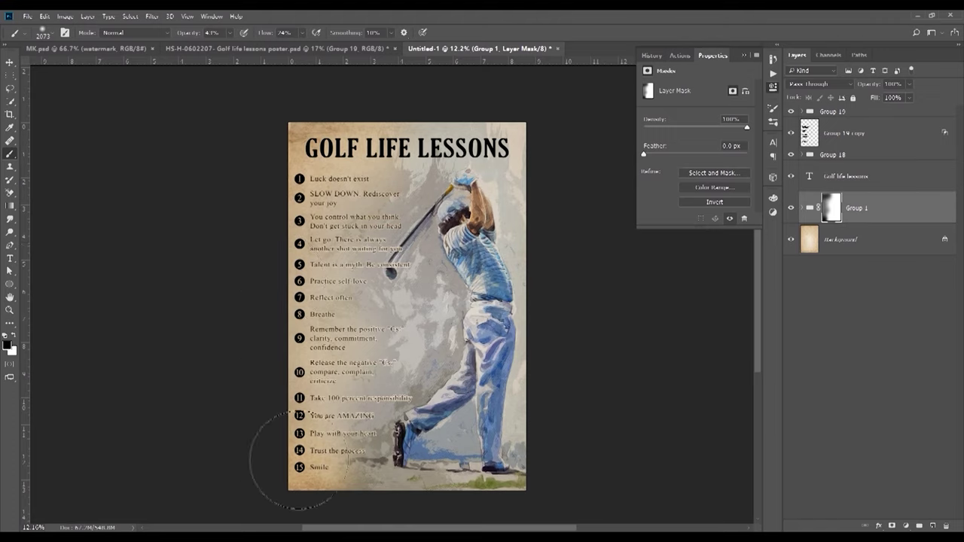
pyautogui.moveTo(351, 344); pyautogui.dragTo(343, 349)
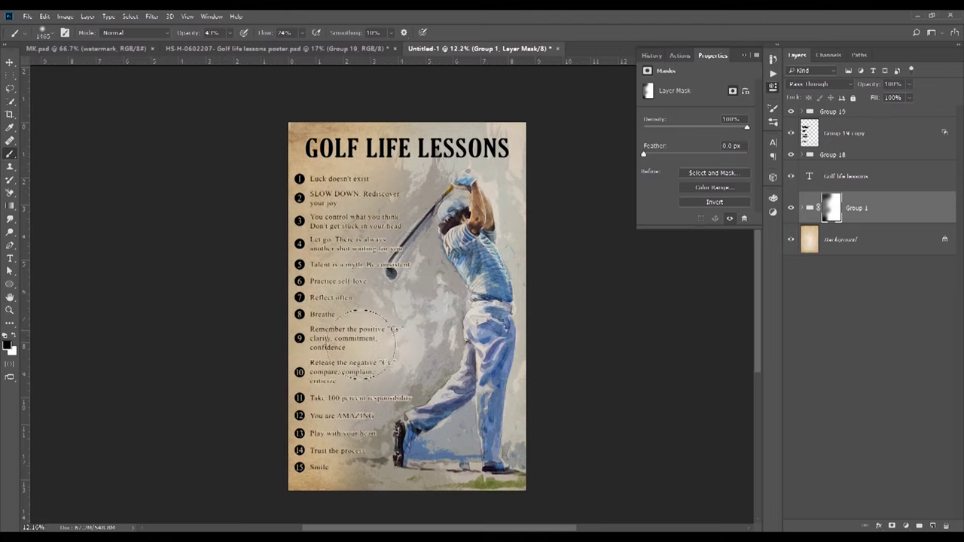
pyautogui.moveTo(324, 177); pyautogui.dragTo(342, 209)
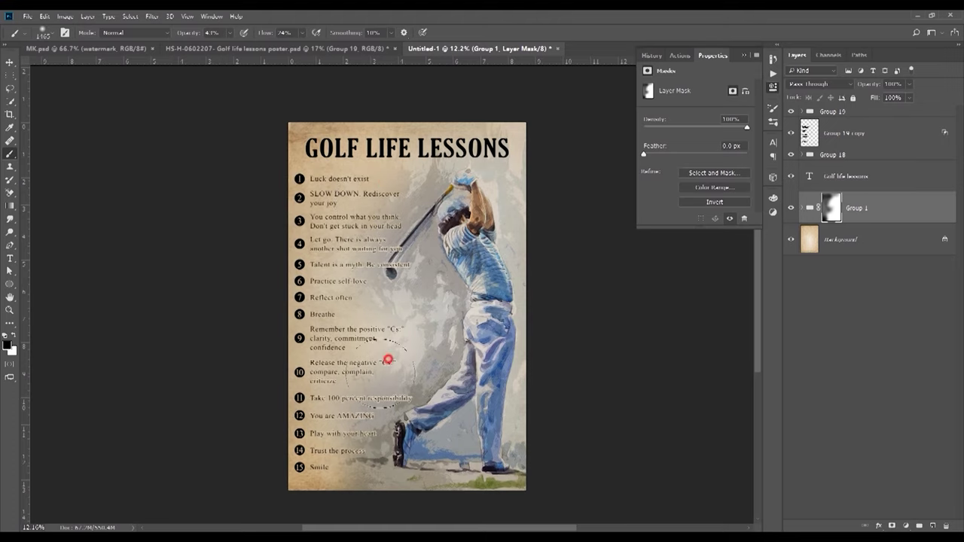
pyautogui.moveTo(364, 493); pyautogui.dragTo(398, 194)
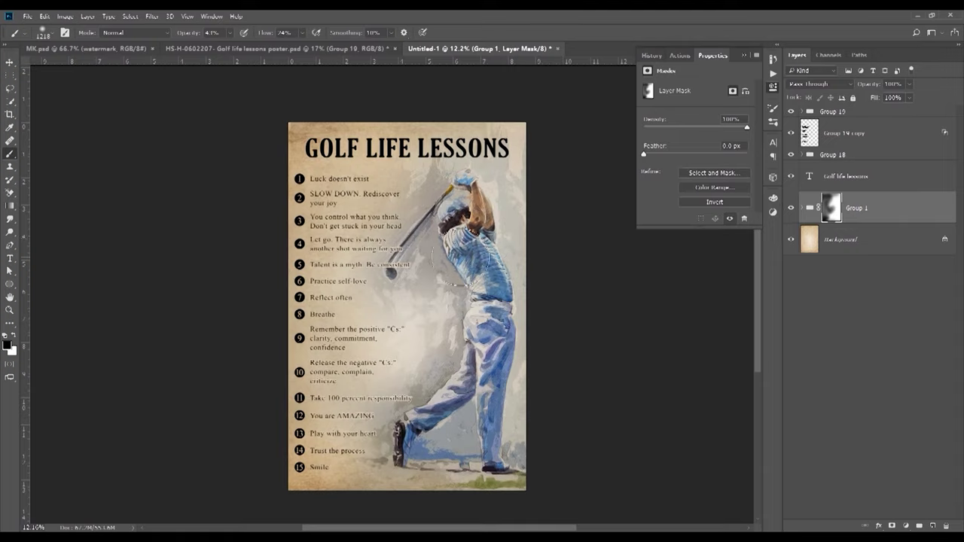
# Paint white with a ~711 px brush to restore detail on the golfer's feet, hands and trousers
pyautogui.click(12, 337)
pyautogui.keyDown('alt'); pyautogui.rightClick(409, 246); pyautogui.keyUp('alt')
pyautogui.moveTo(409, 245); pyautogui.dragTo(392, 247)
pyautogui.moveTo(399, 441); pyautogui.dragTo(411, 463)
pyautogui.moveTo(463, 177); pyautogui.dragTo(497, 358)
pyautogui.moveTo(491, 435); pyautogui.dragTo(436, 407)
pyautogui.press('x')
pyautogui.press('x')
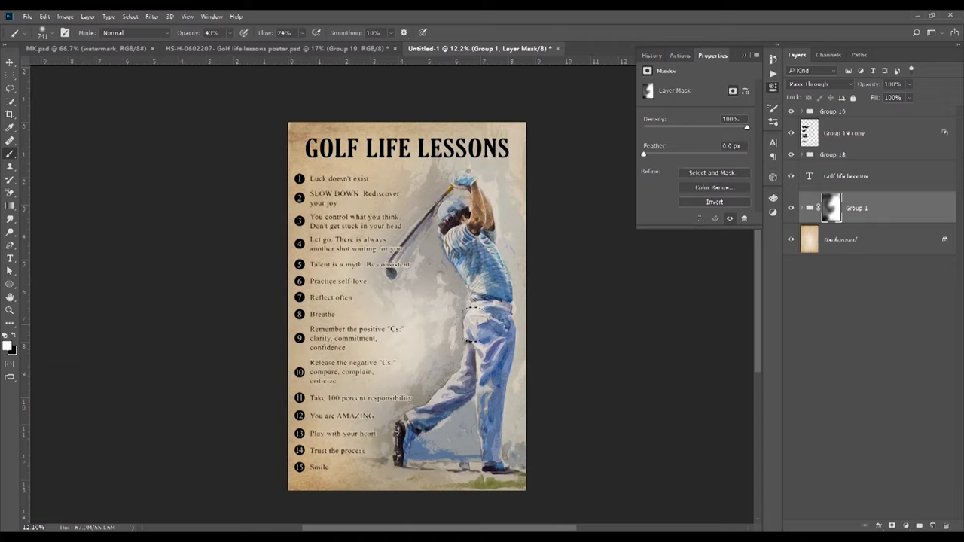
pyautogui.press('x')
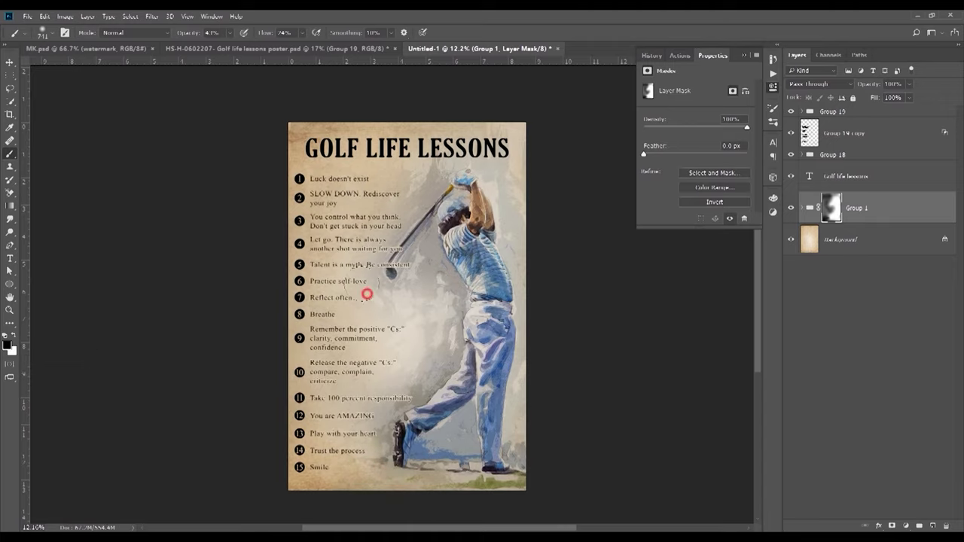
pyautogui.scroll(-2, 377, 414)
pyautogui.scroll(1, 377, 413)
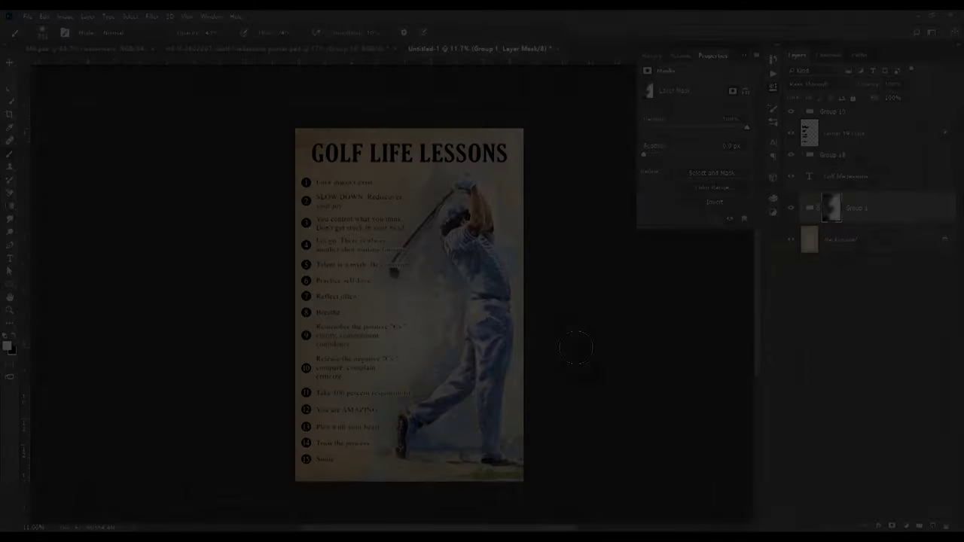
# Duplicate the paper Background layer and move the copy above Group 1
pyautogui.press('x')
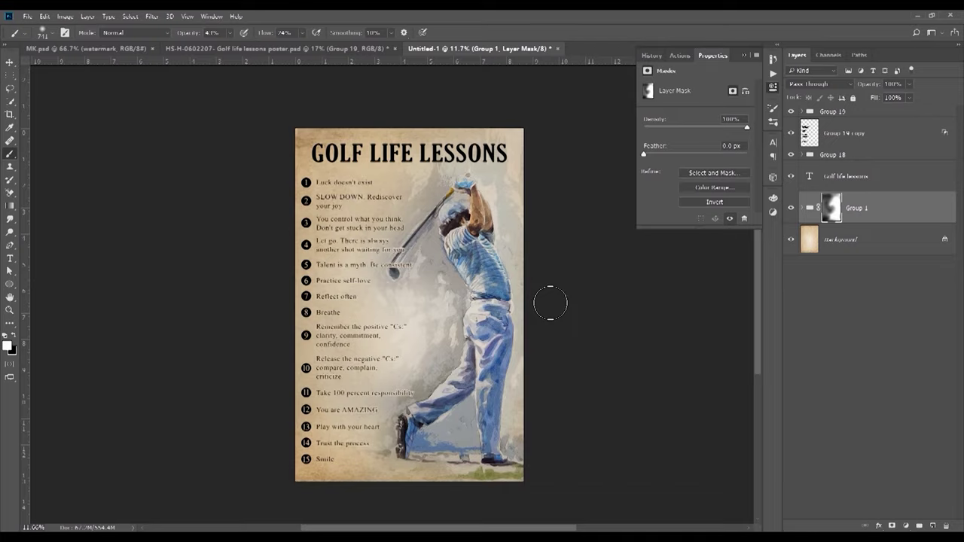
pyautogui.click(873, 239)
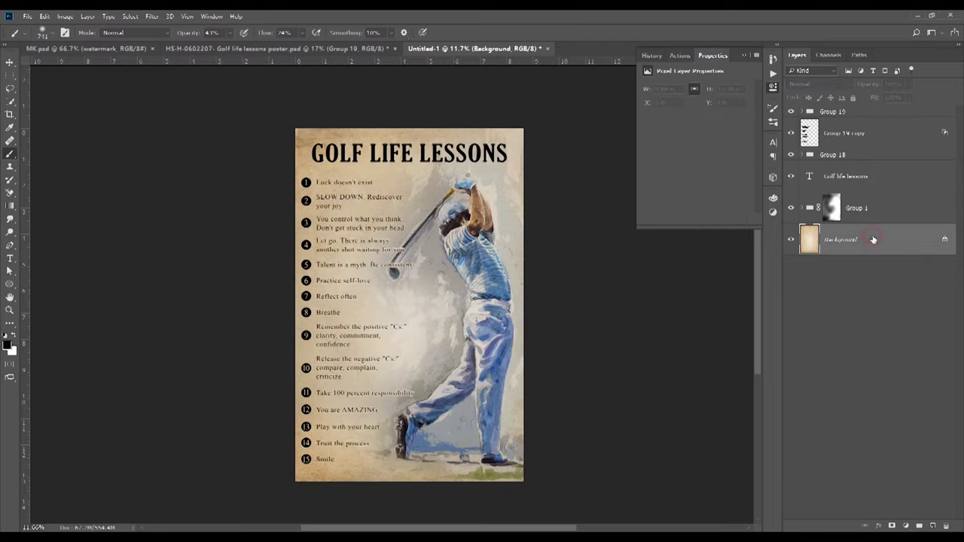
pyautogui.hotkey('ctrl', 'j')
pyautogui.hotkey('ctrl', 'j')
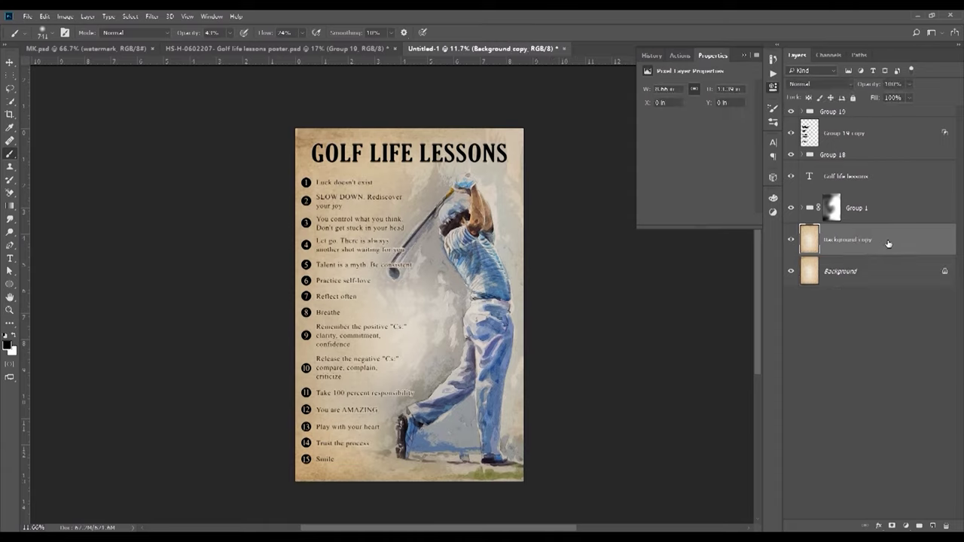
pyautogui.moveTo(877, 241); pyautogui.dragTo(865, 194)
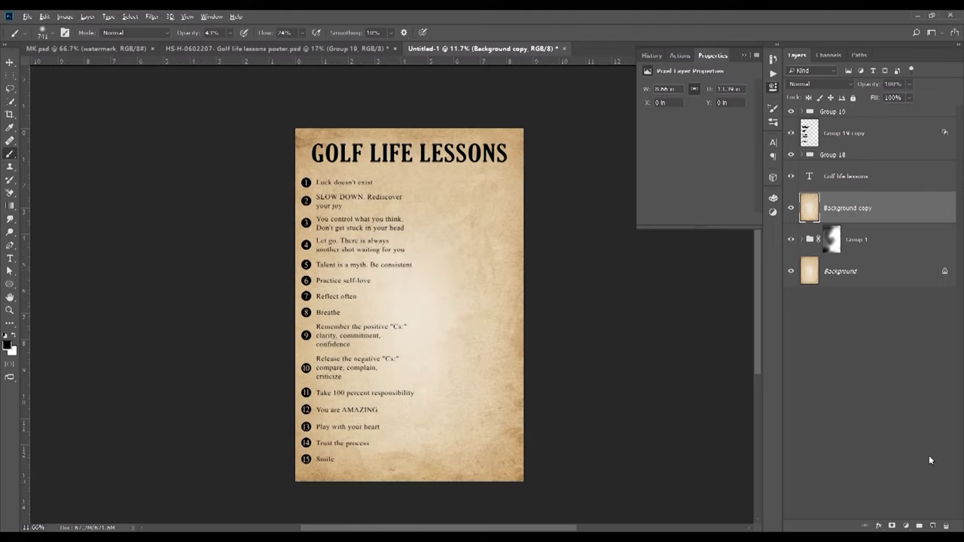
# Hide the paper copy with a black layer mask and pick a ~1500 px KYLE Bonus Chunky Charcoal brush
pyautogui.keyDown('alt'); pyautogui.click(891, 526); pyautogui.keyUp('alt')
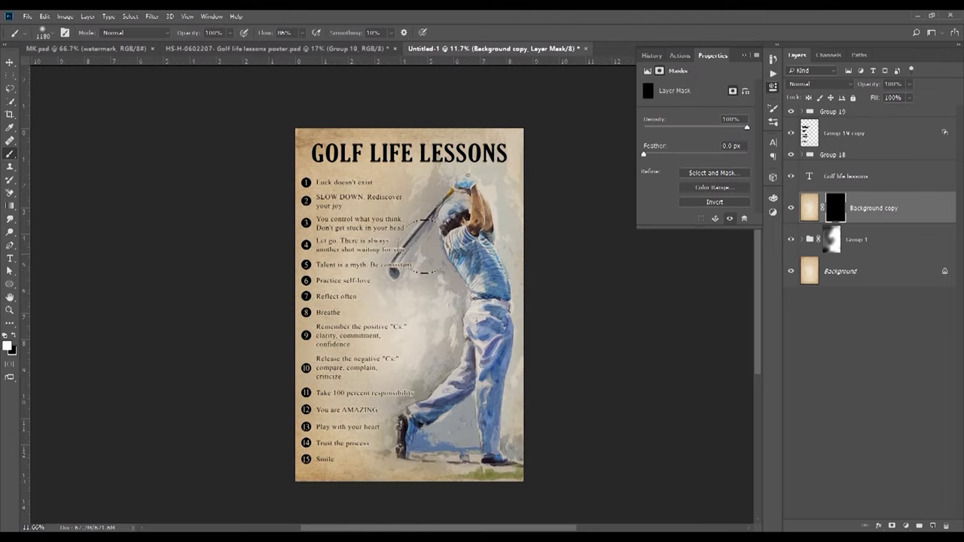
pyautogui.rightClick(398, 192)
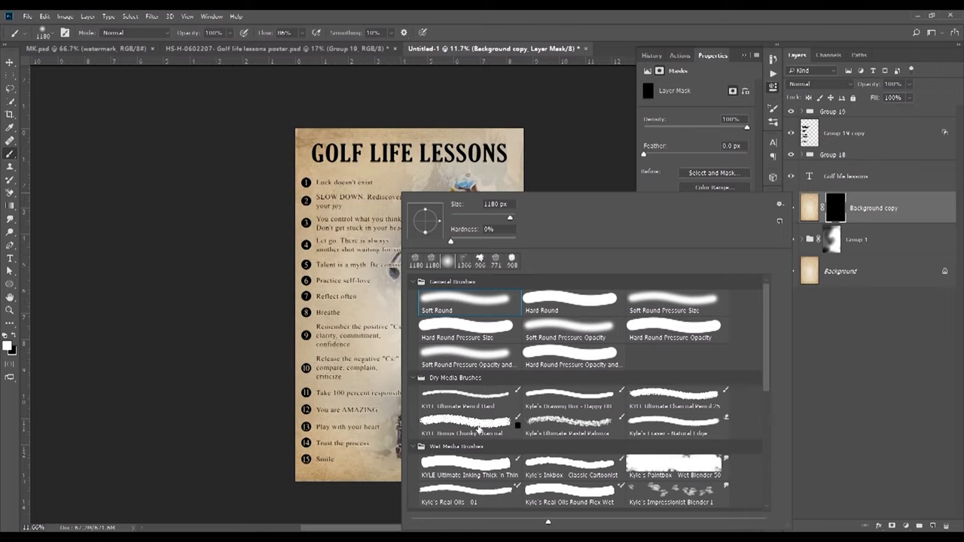
pyautogui.click(476, 430)
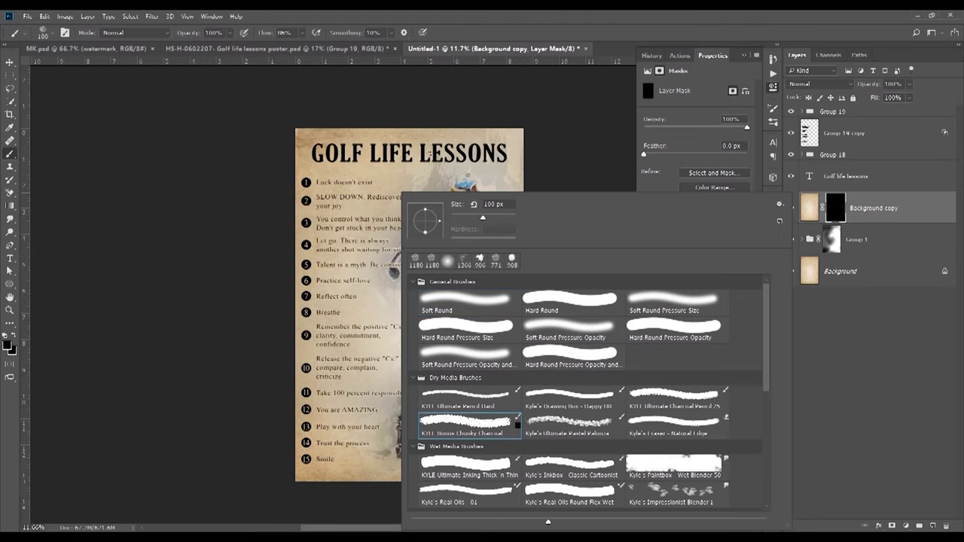
pyautogui.press('Return')
pyautogui.moveTo(425, 226); pyautogui.dragTo(452, 218)
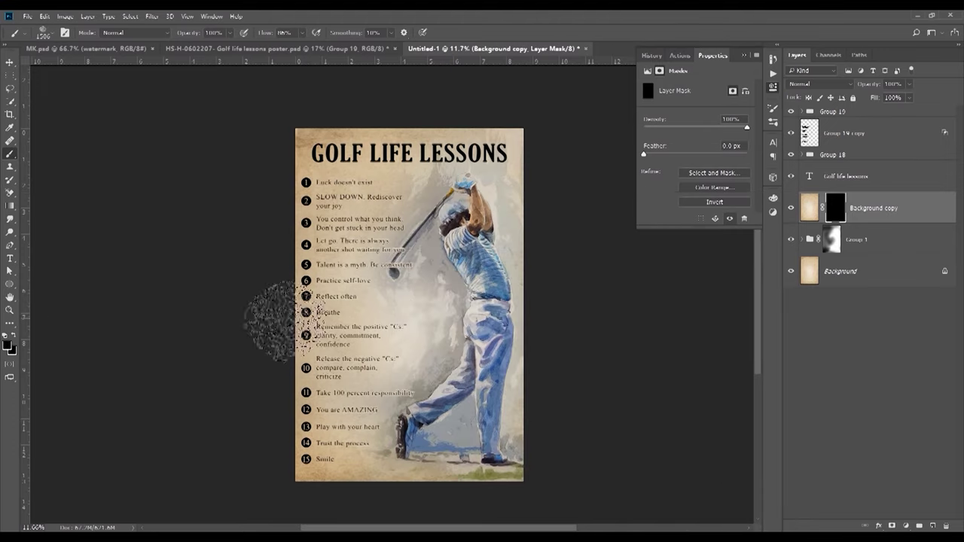
# Set the foreground colour to white (ffffff)
pyautogui.click(8, 346)
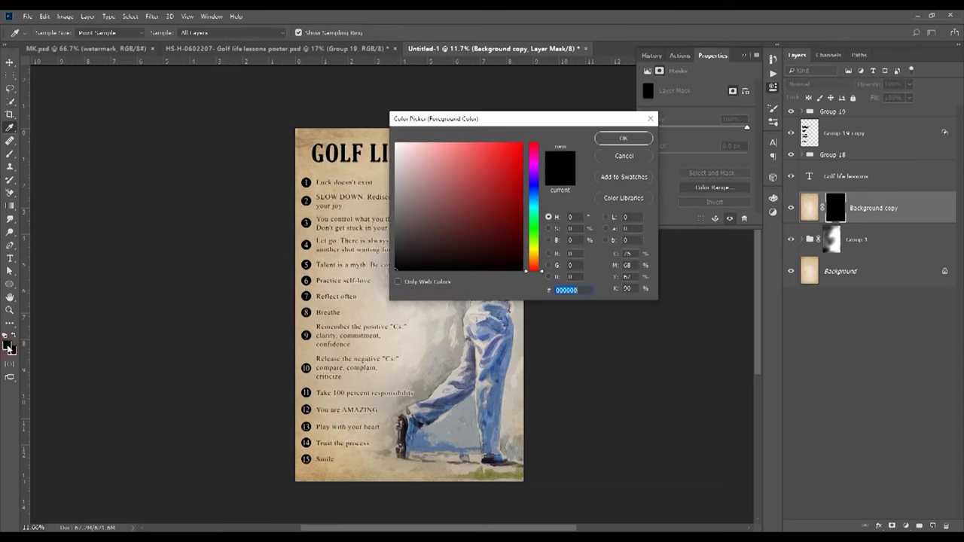
pyautogui.write('ffffff')
pyautogui.click(620, 140)
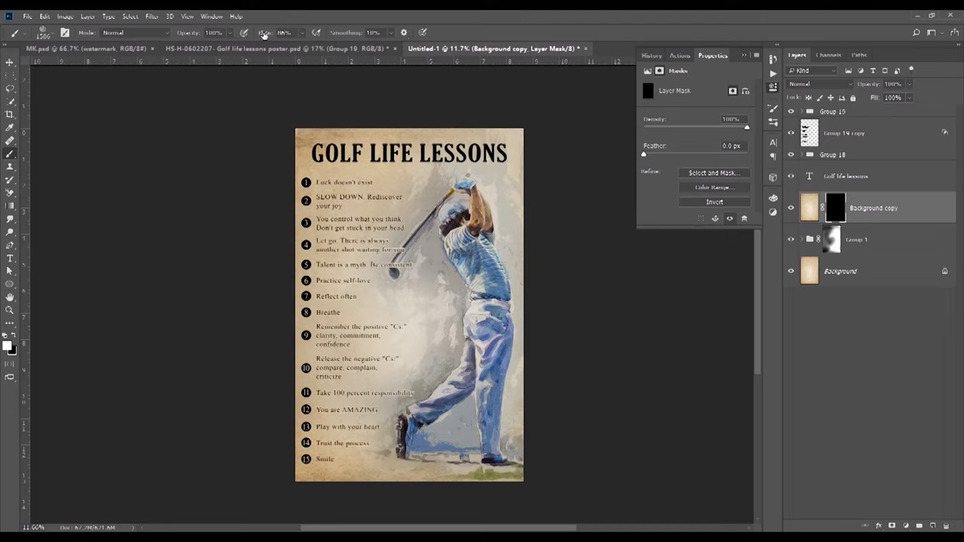
# At about 61% flow, dab white charcoal dispersion over the golfer's legs and hip
pyautogui.moveTo(264, 35); pyautogui.dragTo(251, 34)
pyautogui.moveTo(433, 324)
pyautogui.mouseDown()
pyautogui.moveTo(482, 391)
pyautogui.moveTo(428, 304)
pyautogui.mouseUp()
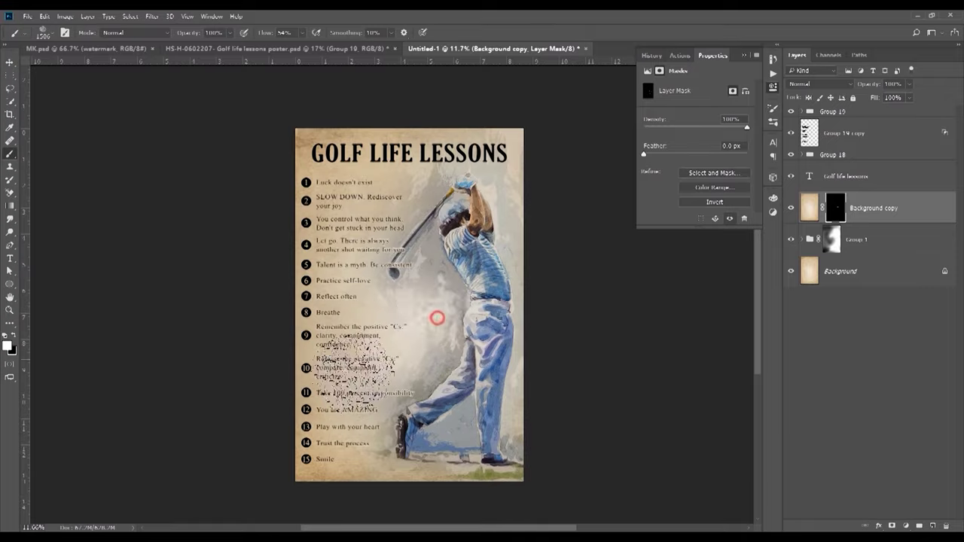
pyautogui.scroll(3, 432, 396)
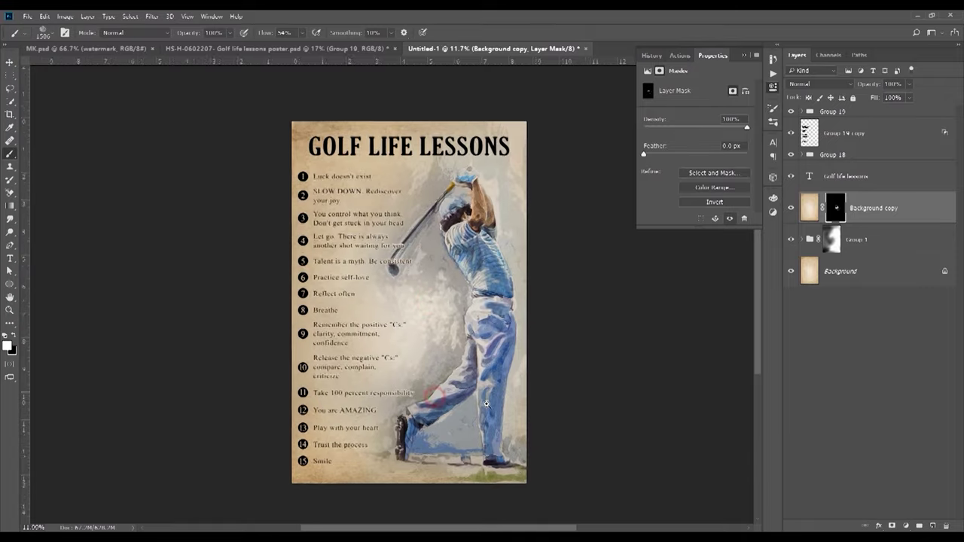
pyautogui.scroll(2, 433, 242)
pyautogui.moveTo(432, 241)
pyautogui.mouseDown()
pyautogui.moveTo(437, 279)
pyautogui.moveTo(409, 276)
pyautogui.mouseUp()
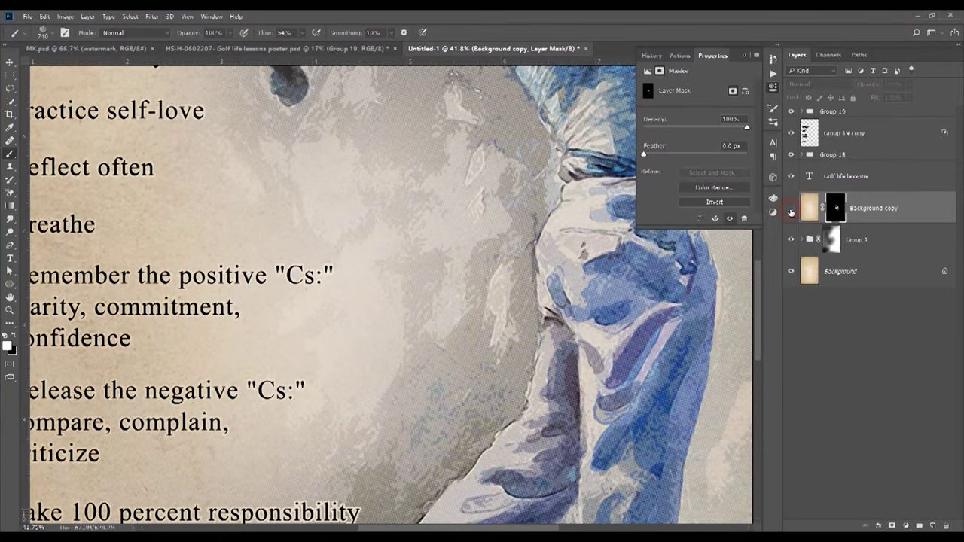
pyautogui.scroll(-3, 361, 370)
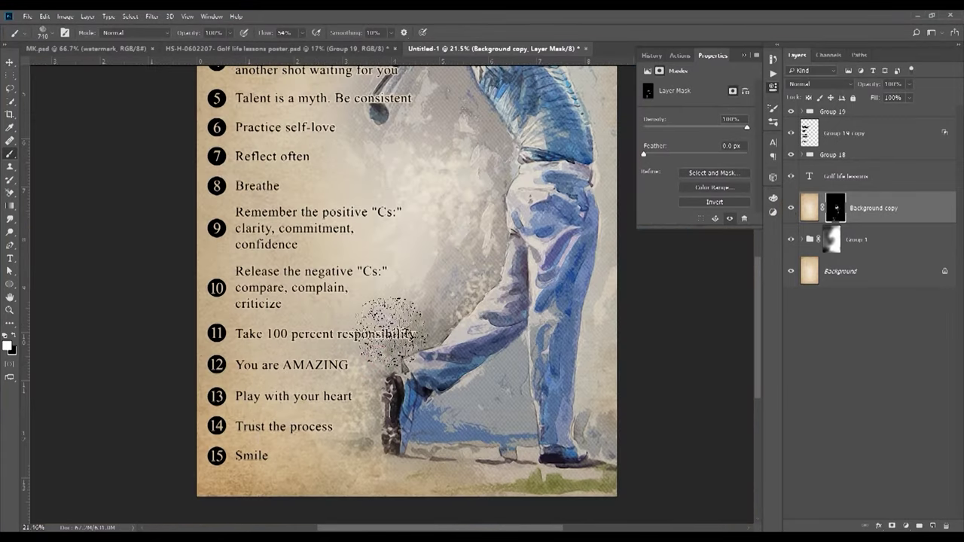
pyautogui.scroll(1, 437, 347)
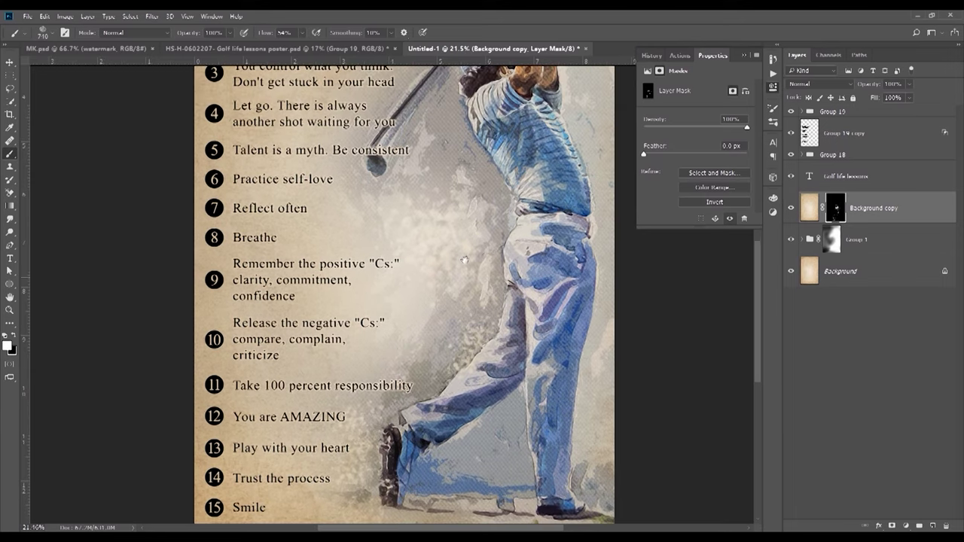
pyautogui.scroll(2, 461, 271)
pyautogui.scroll(-2, 455, 267)
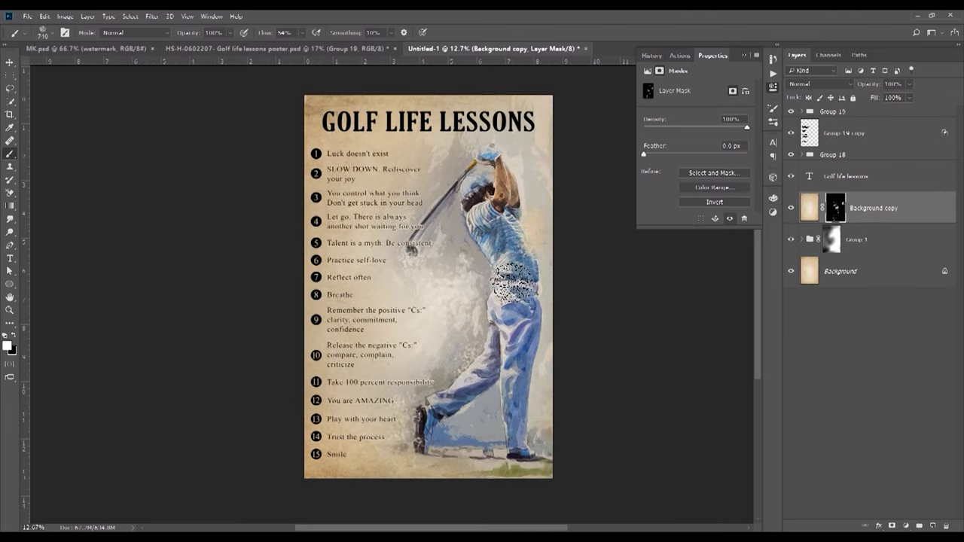
pyautogui.press(']')
pyautogui.press(']')
pyautogui.press(']')
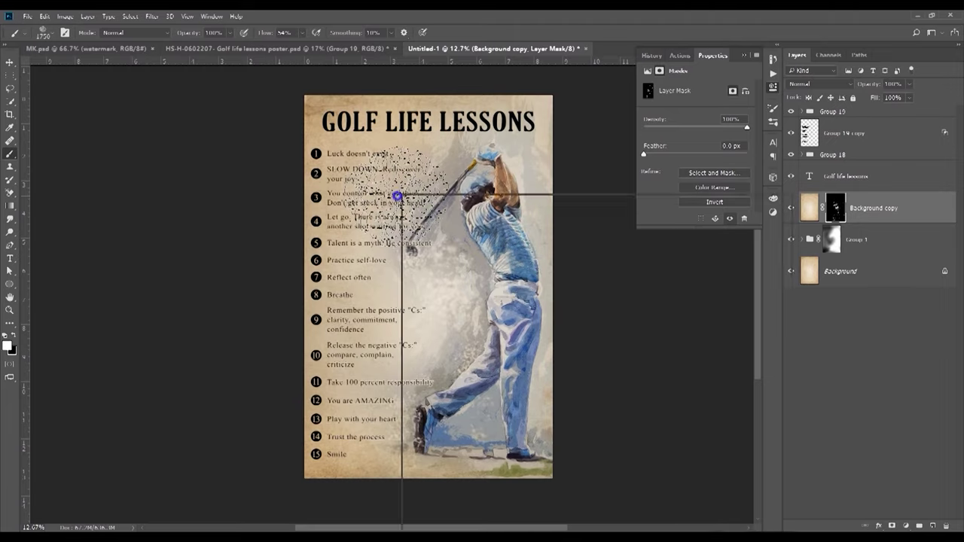
pyautogui.rightClick(397, 196)
pyautogui.scroll(-1, 586, 373)
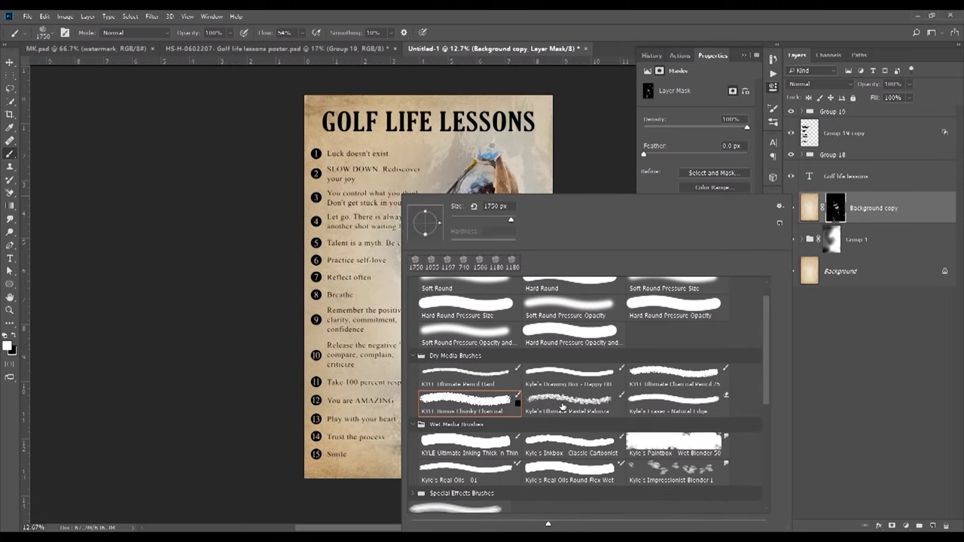
# Paint textured dispersion around the golf club with a ~1300 px Kyle's Ultimate Pastel Palooza brush
pyautogui.click(570, 412)
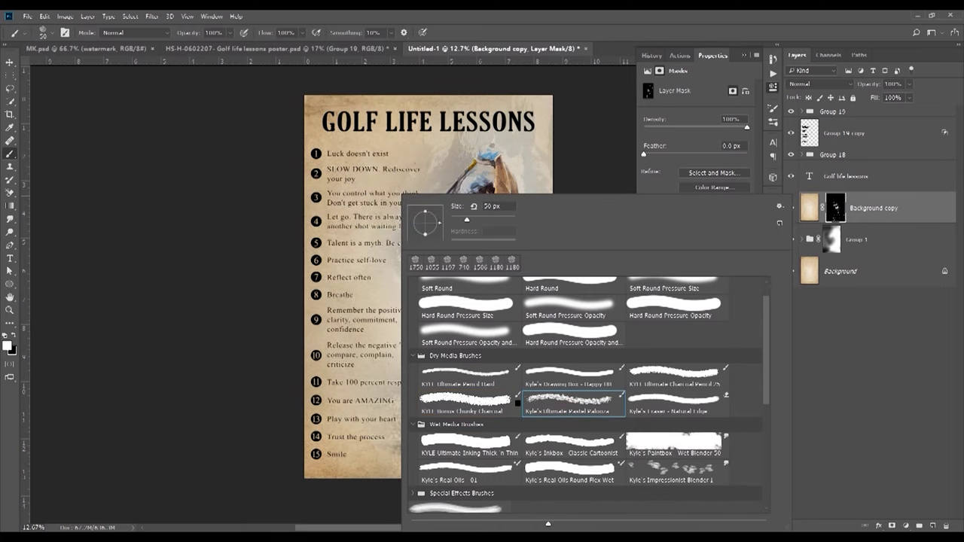
pyautogui.press('Return')
pyautogui.moveTo(481, 181); pyautogui.dragTo(429, 225)
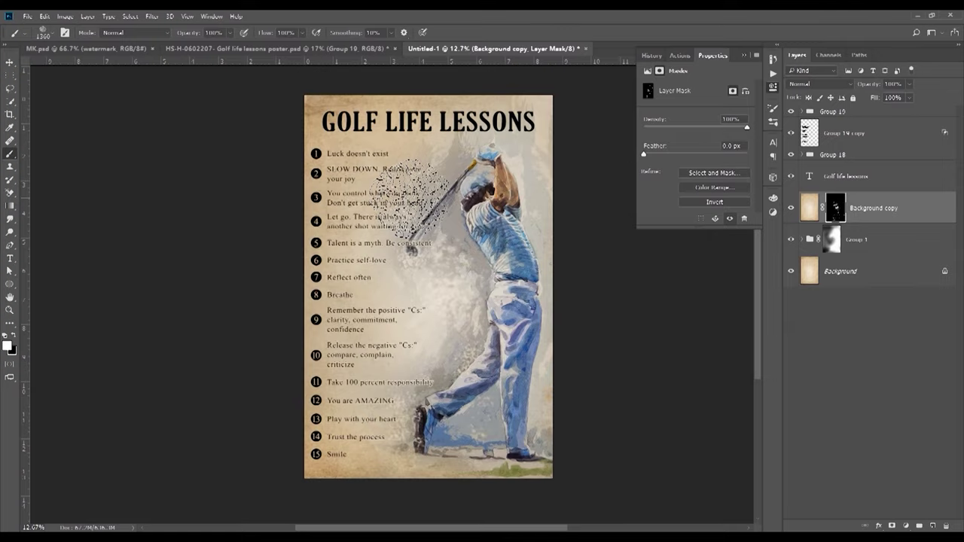
pyautogui.rightClick(416, 193)
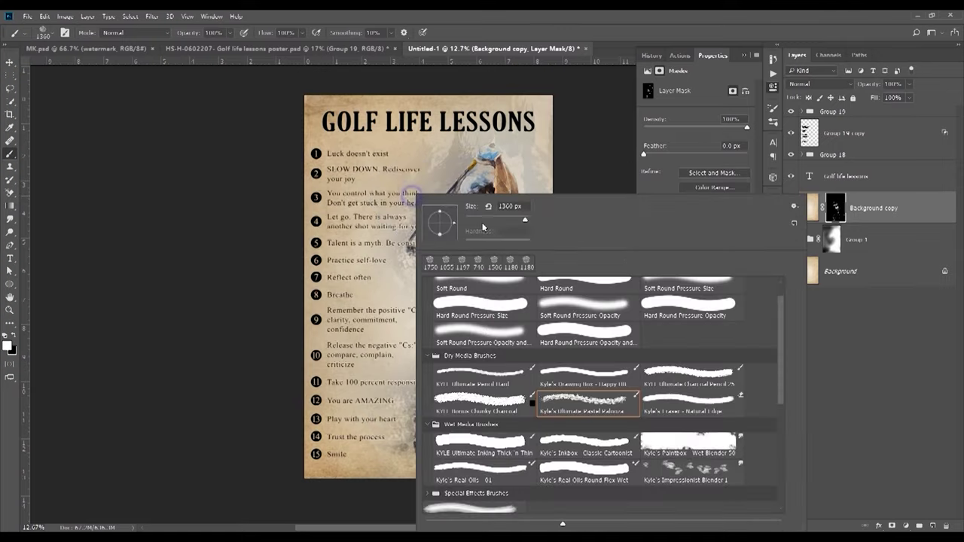
pyautogui.press('Return')
pyautogui.press(']')
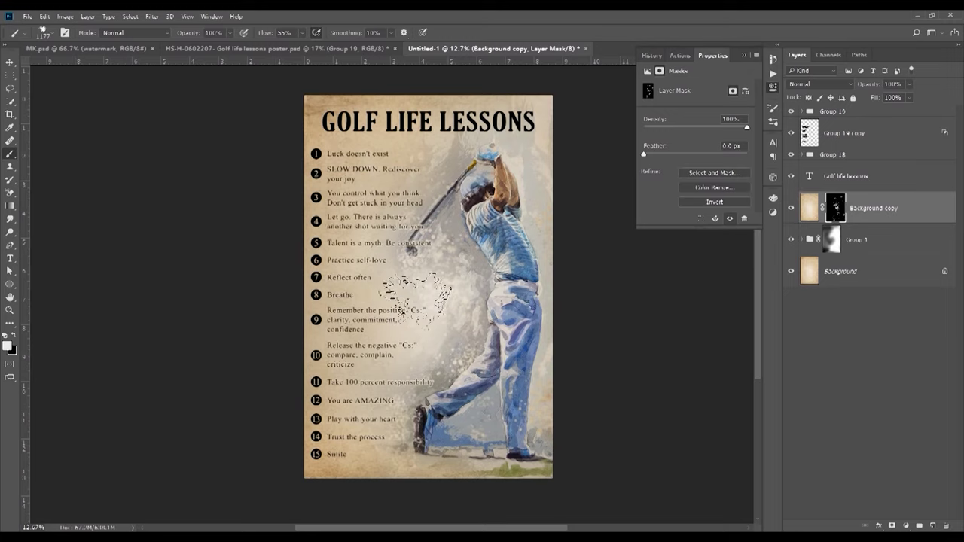
pyautogui.click(789, 208)
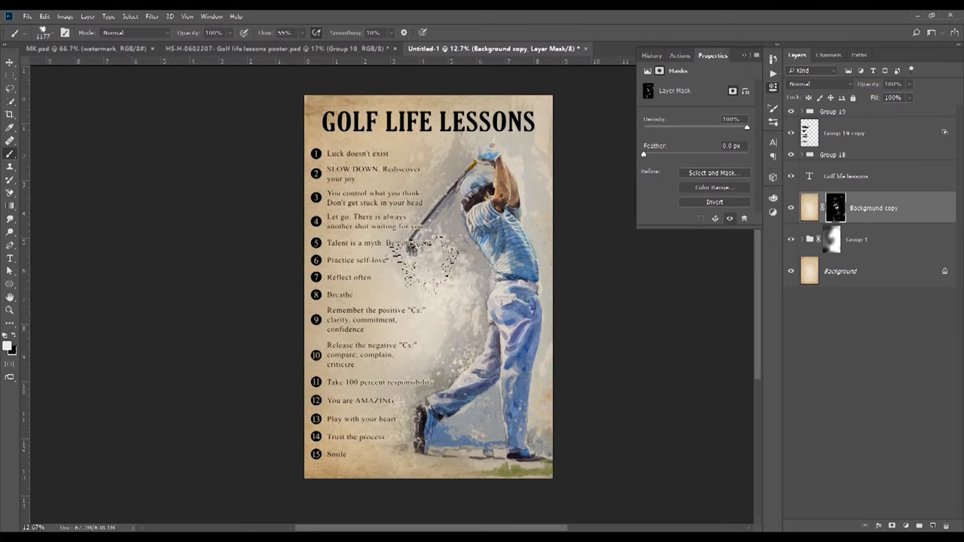
# In black at lower opacity, speckle away the golfer's edge near the list text
pyautogui.click(13, 337)
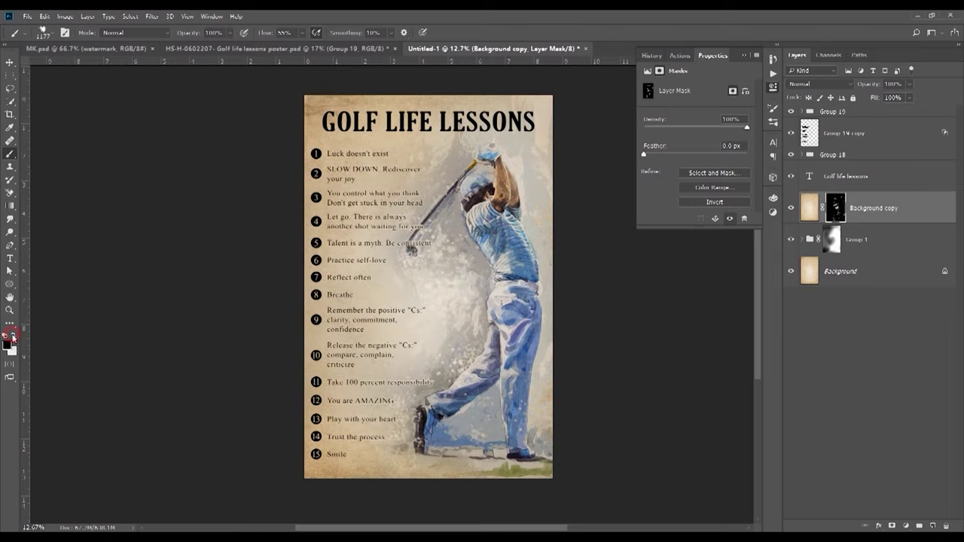
pyautogui.moveTo(452, 297); pyautogui.dragTo(377, 269)
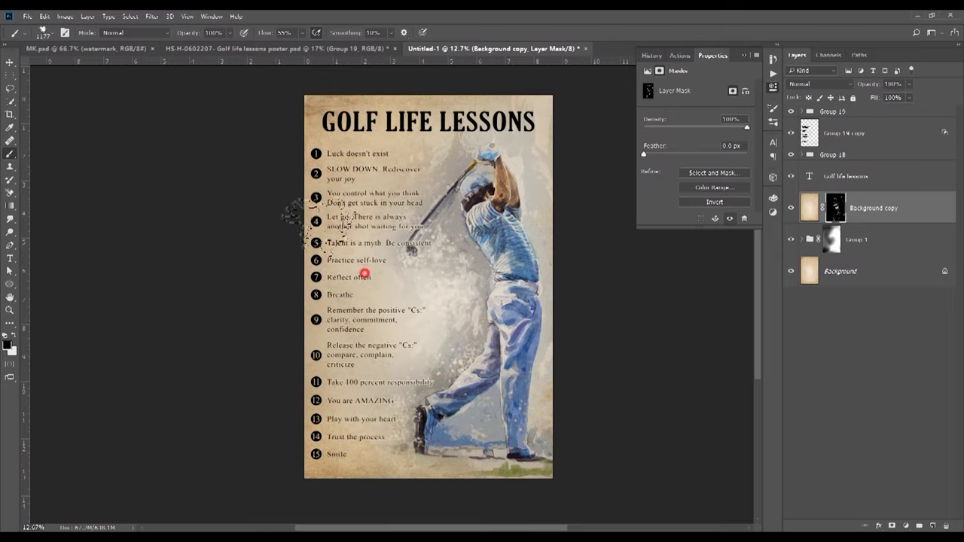
pyautogui.moveTo(190, 32); pyautogui.dragTo(173, 35)
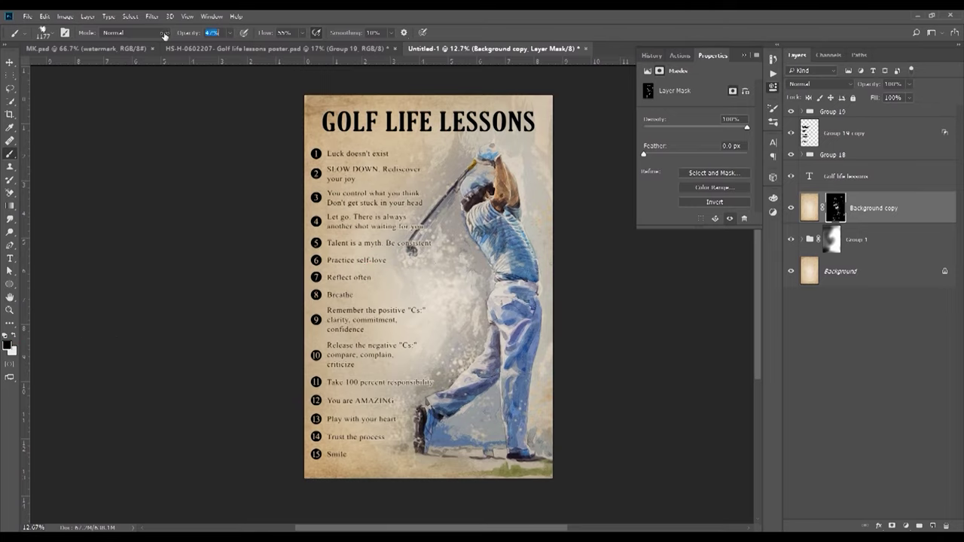
pyautogui.moveTo(430, 348); pyautogui.dragTo(368, 445)
pyautogui.hotkey('ctrl', 'z')
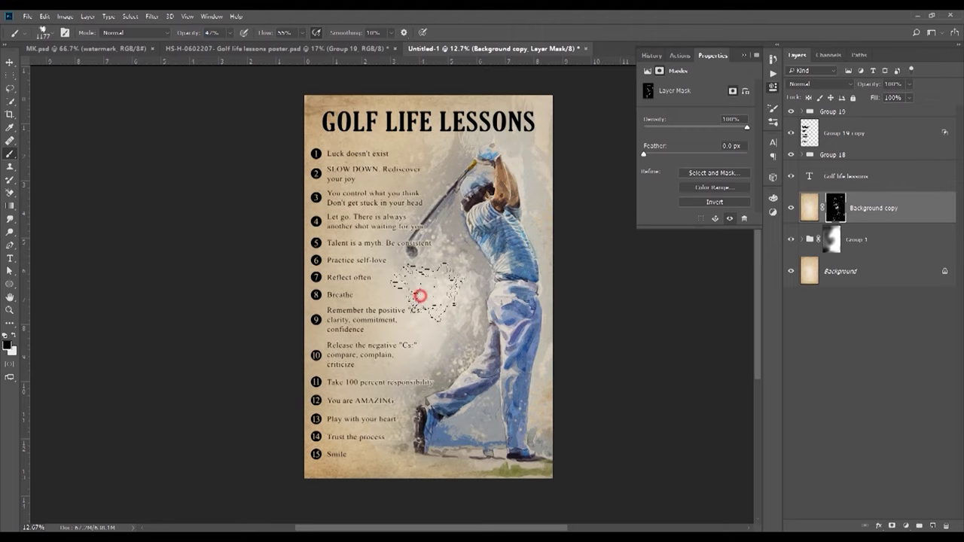
# Set the foreground to a light warm tan sampled from the poster
pyautogui.hotkey('ctrl', '2')
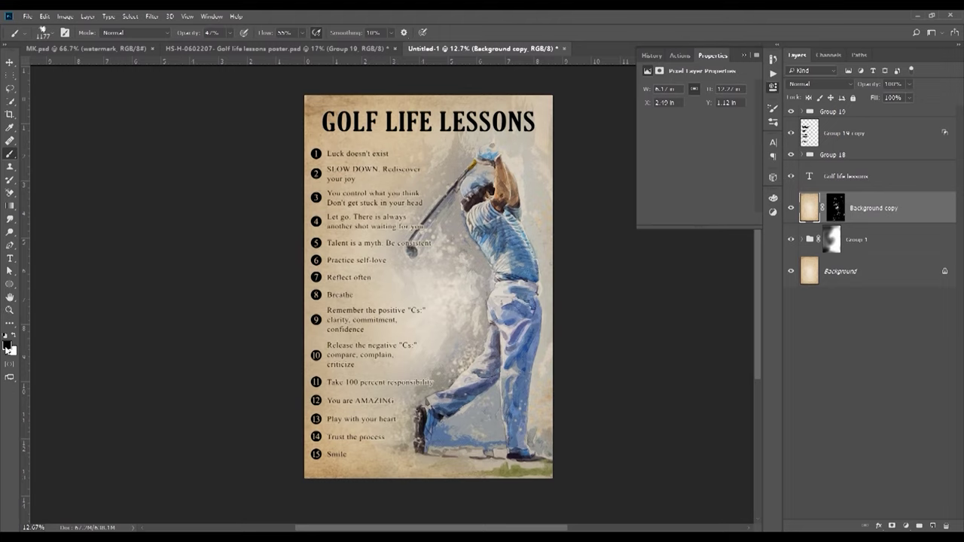
pyautogui.click(7, 346)
pyautogui.click(322, 272)
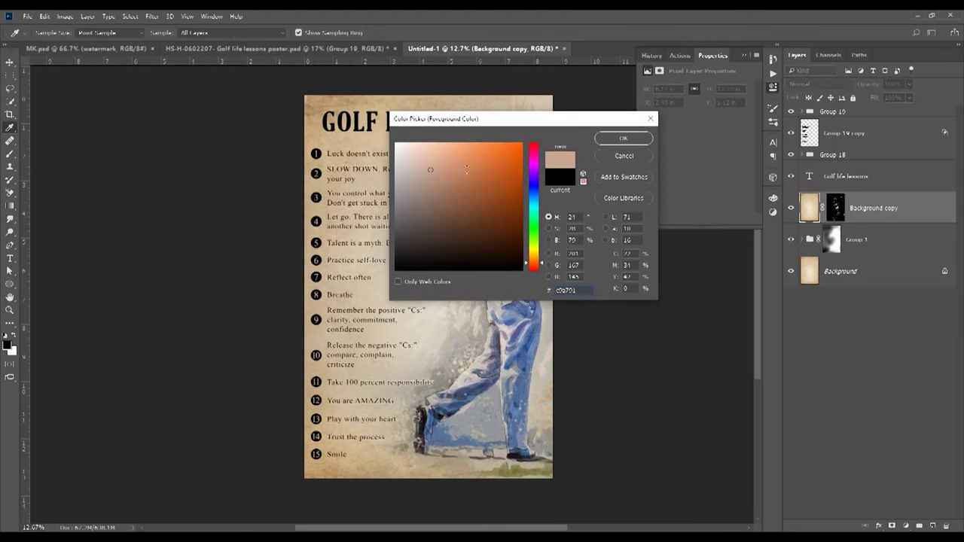
pyautogui.moveTo(535, 264); pyautogui.dragTo(535, 259)
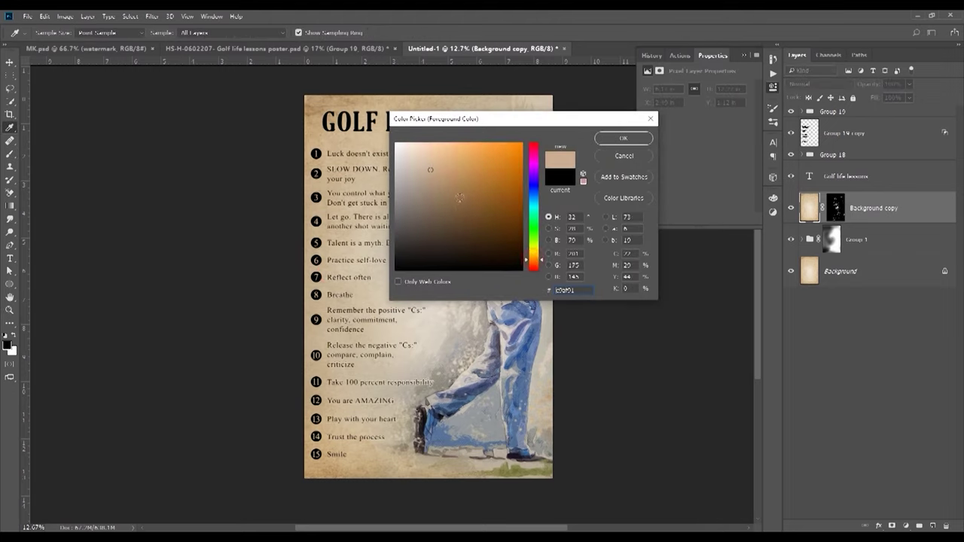
pyautogui.click(456, 154)
pyautogui.click(624, 139)
# On a new layer, paint tan specks around the golfer's shoulder, club, waist and legs at 80% opacity
pyautogui.press('b')
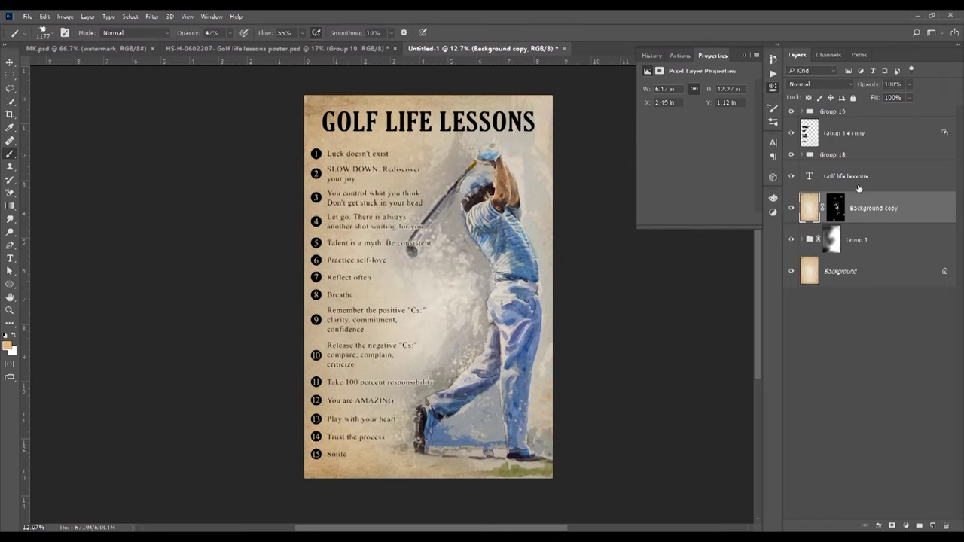
pyautogui.click(931, 526)
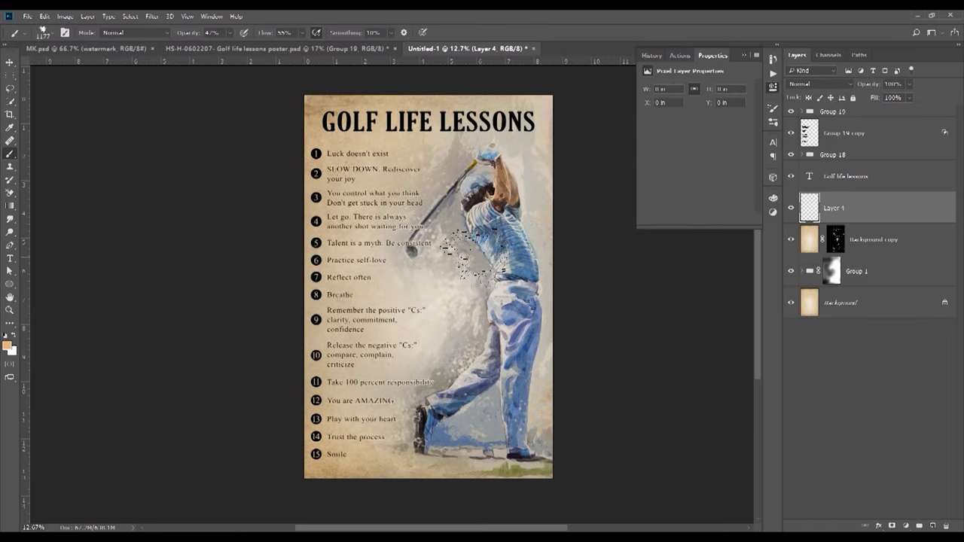
pyautogui.moveTo(482, 275); pyautogui.dragTo(558, 241)
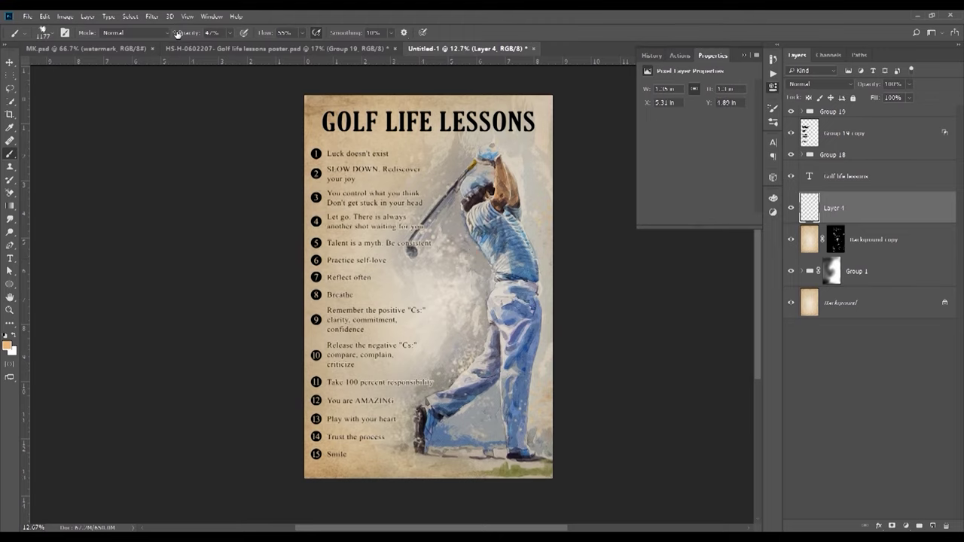
pyautogui.moveTo(186, 33); pyautogui.dragTo(198, 38)
pyautogui.moveTo(561, 215); pyautogui.dragTo(527, 214)
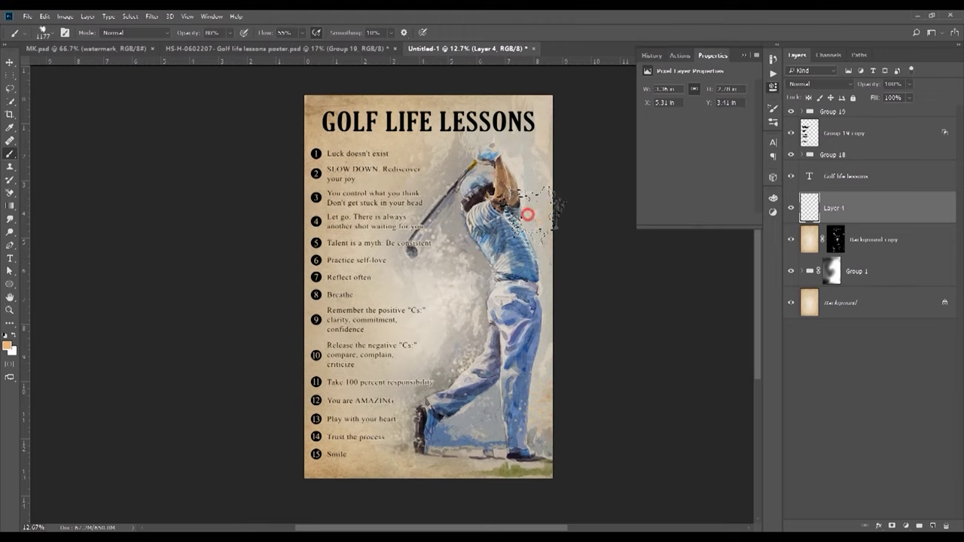
pyautogui.moveTo(452, 182); pyautogui.dragTo(444, 180)
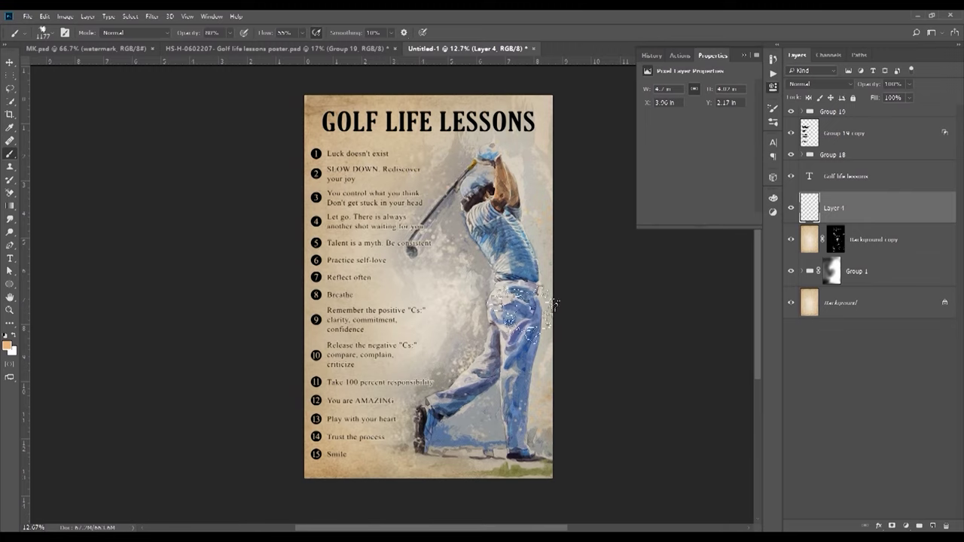
pyautogui.moveTo(483, 311); pyautogui.dragTo(523, 286)
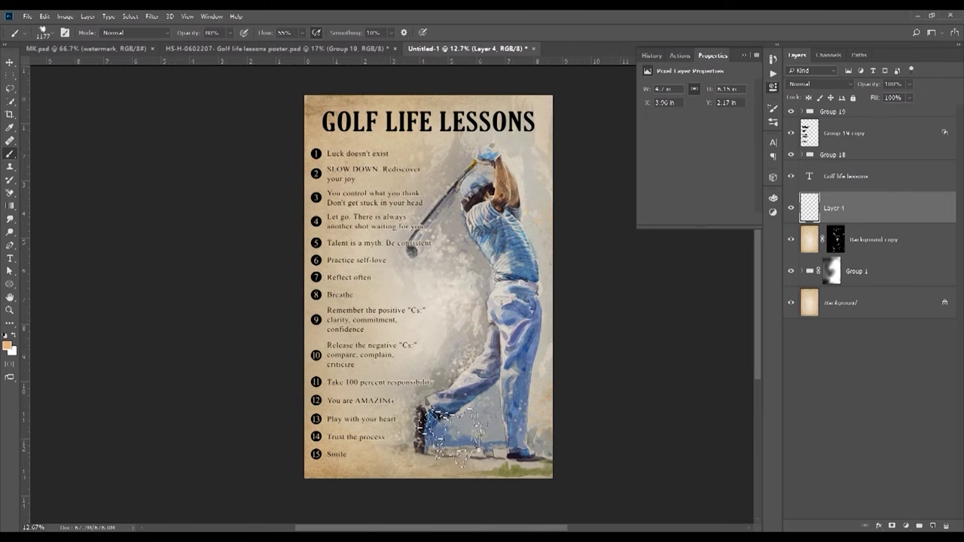
pyautogui.moveTo(527, 411); pyautogui.dragTo(452, 433)
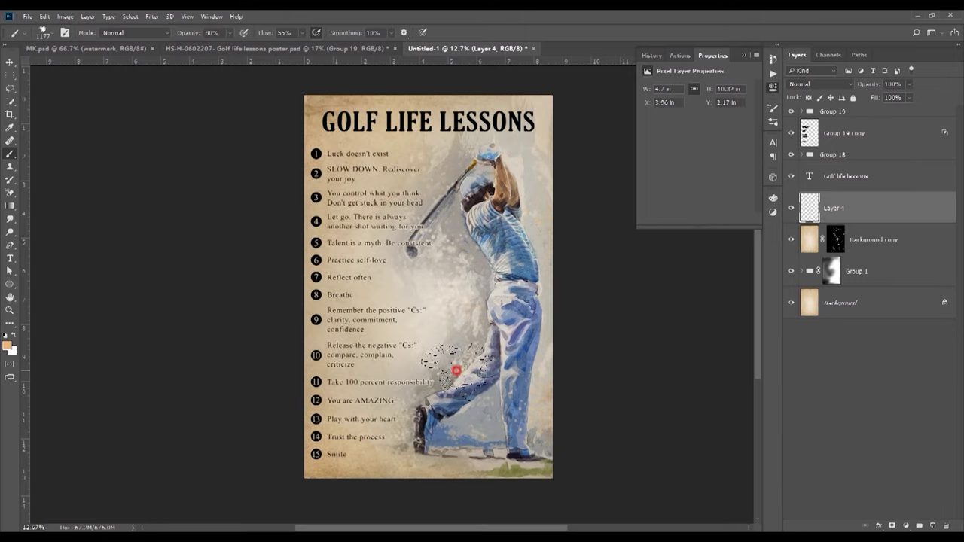
pyautogui.moveTo(478, 391); pyautogui.dragTo(557, 305)
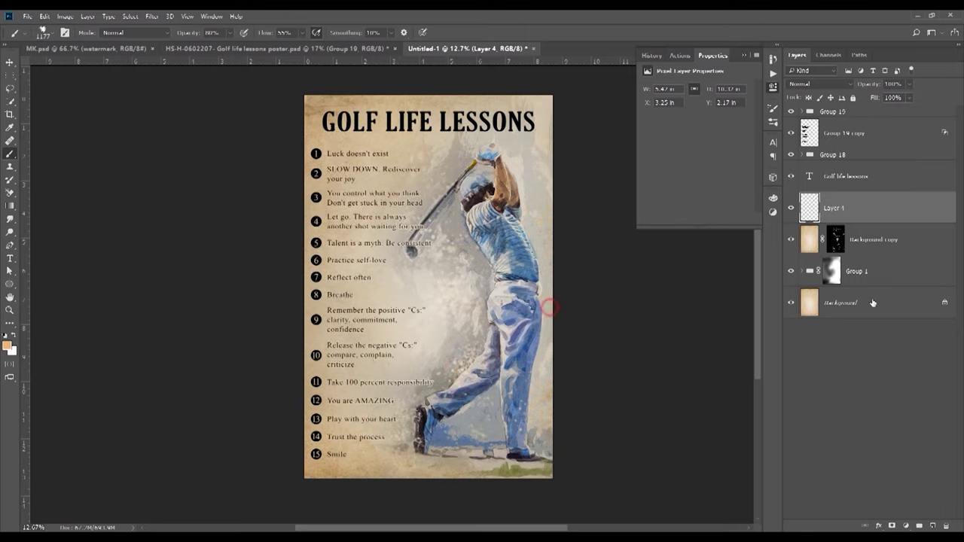
# Shrink the speck layer slightly, duplicate it, and select both speck layers
pyautogui.hotkey('ctrl', 't')
pyautogui.moveTo(396, 156)
pyautogui.mouseDown()
pyautogui.moveTo(374, 171)
pyautogui.moveTo(399, 160)
pyautogui.mouseUp()
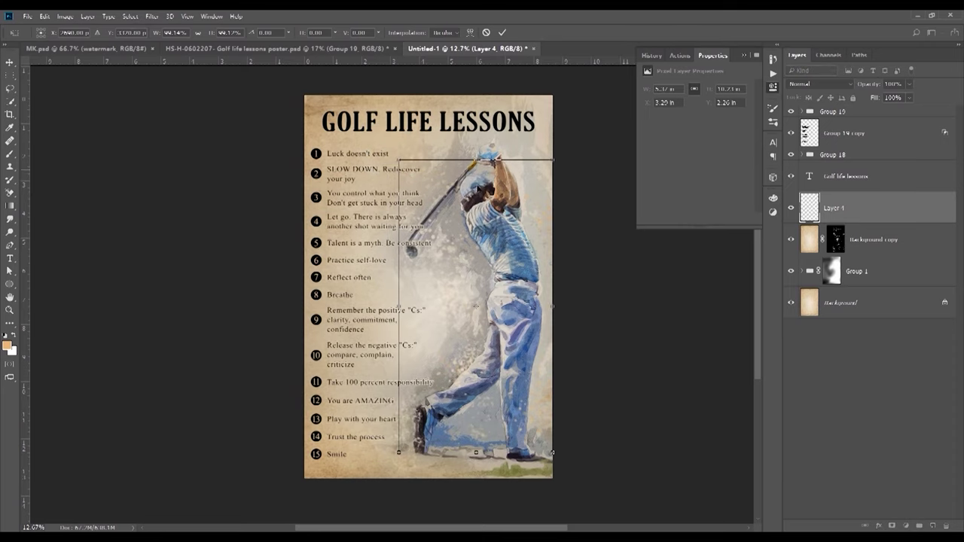
pyautogui.press('Return')
pyautogui.hotkey('ctrl', 'j')
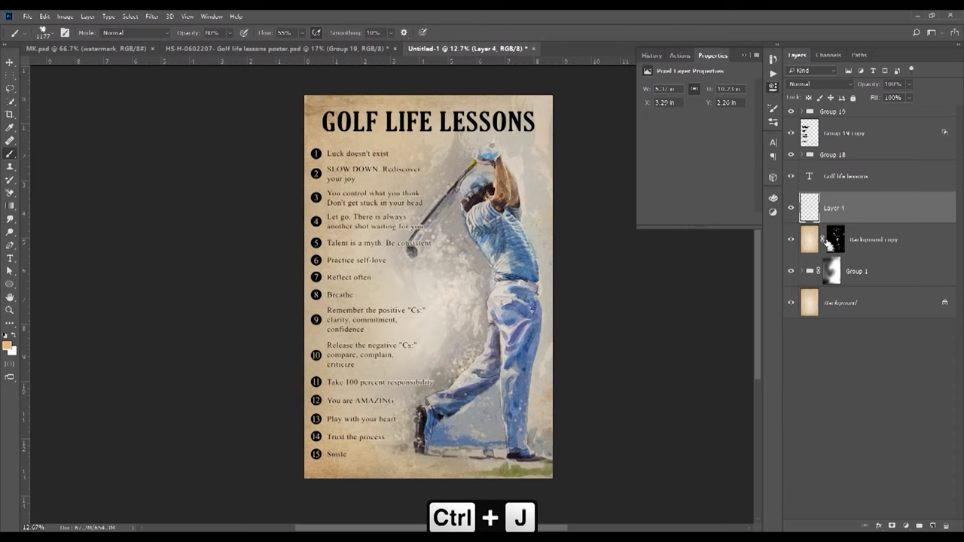
pyautogui.keyDown('shift'); pyautogui.click(867, 242); pyautogui.keyUp('shift')
# Merge the speck layers and add a Curves adjustment with slightly darkened midtones
pyautogui.hotkey('ctrl', 'e')
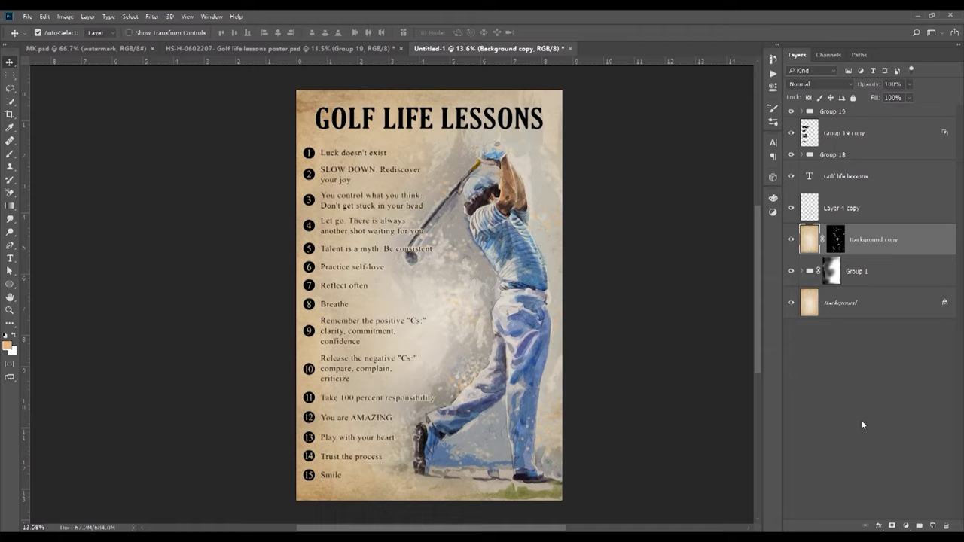
pyautogui.click(905, 526)
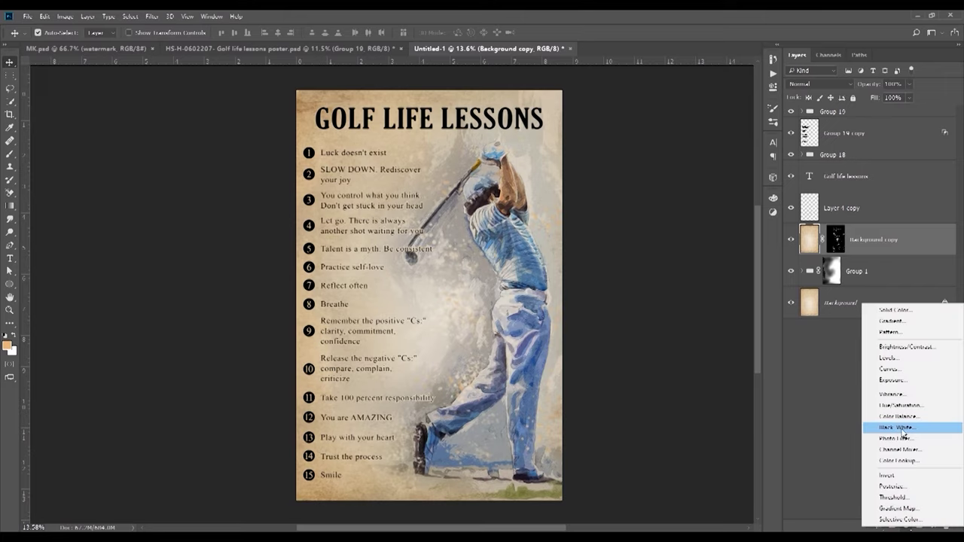
pyautogui.click(905, 371)
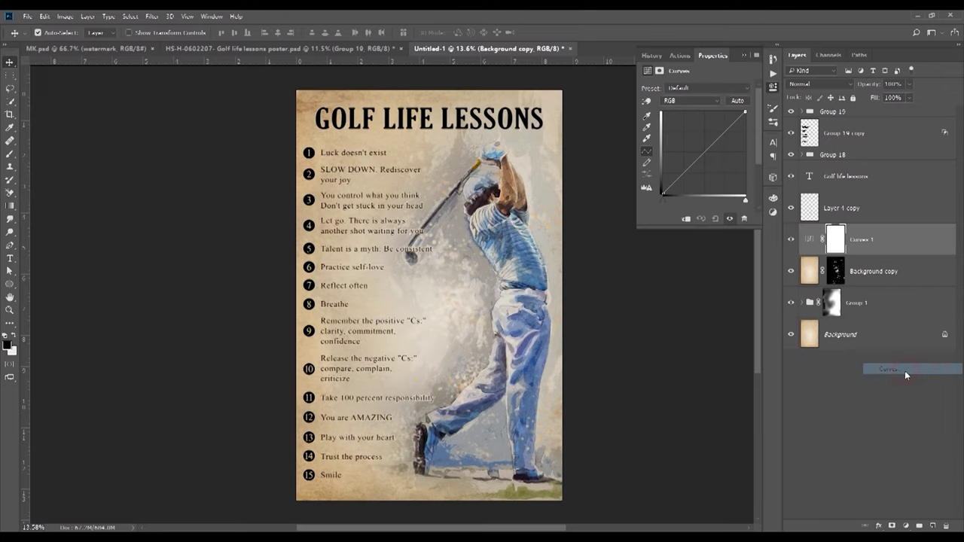
pyautogui.click(701, 155)
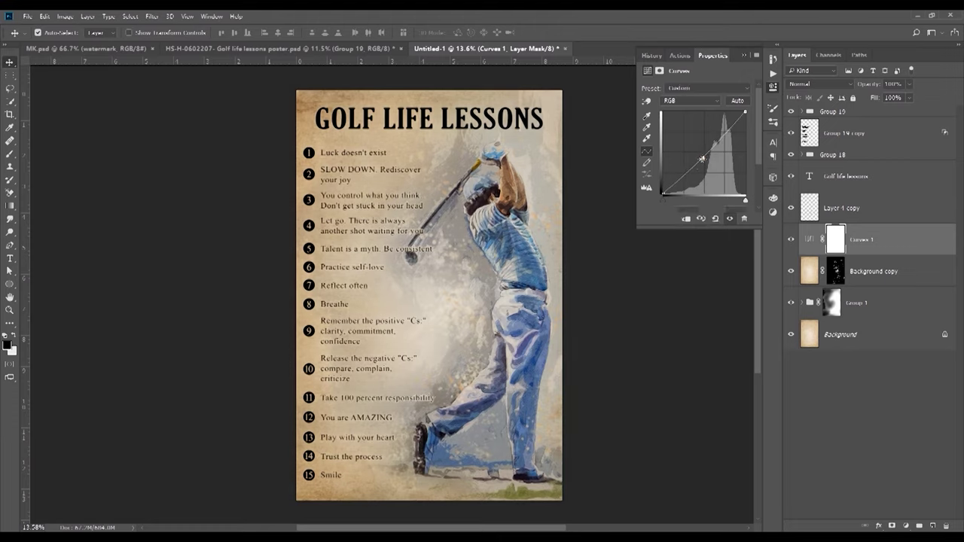
pyautogui.moveTo(702, 158)
pyautogui.mouseDown()
pyautogui.moveTo(689, 171)
pyautogui.moveTo(712, 143)
pyautogui.mouseUp()
# In the Curves Blue channel, lower the highlights and lift the shadows slightly to warm the poster
pyautogui.click(690, 101)
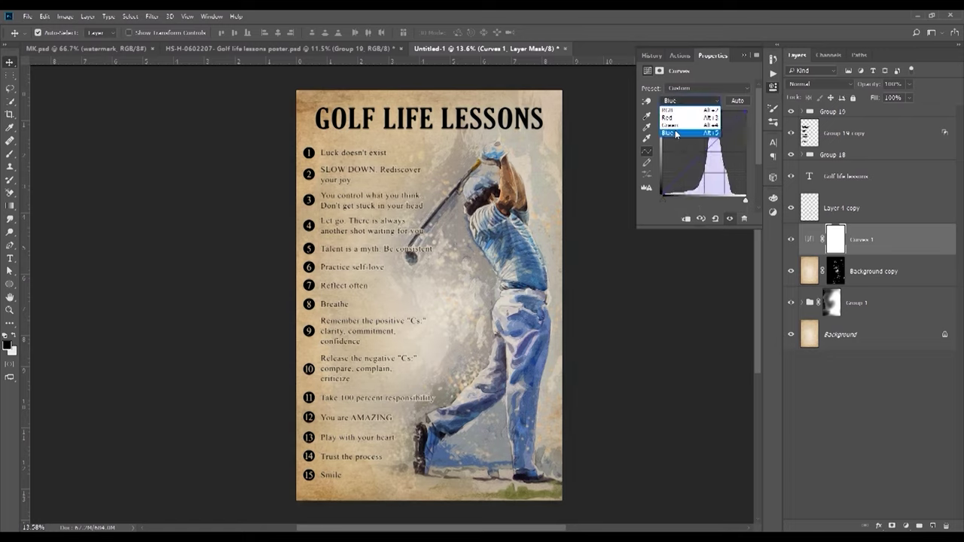
pyautogui.click(678, 132)
pyautogui.moveTo(742, 111); pyautogui.dragTo(745, 117)
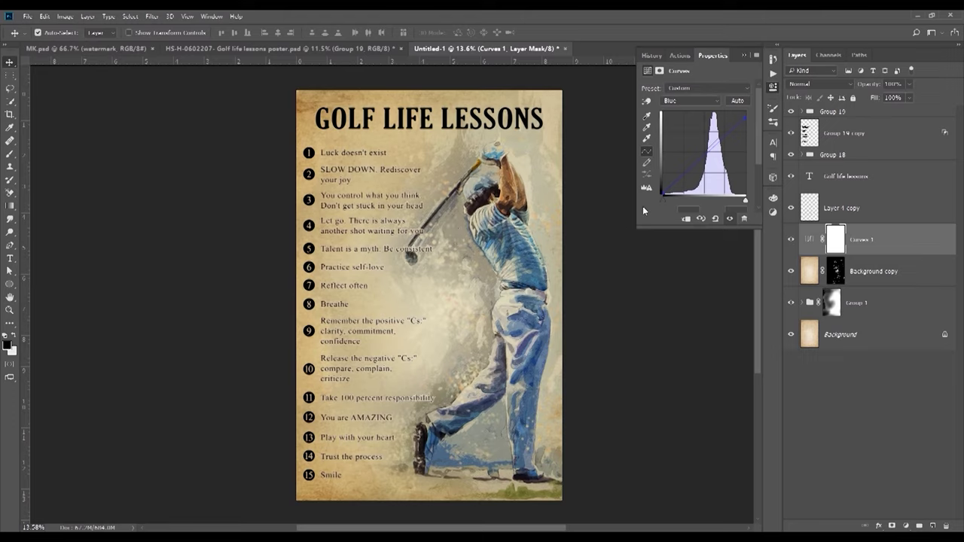
pyautogui.moveTo(661, 194); pyautogui.dragTo(661, 186)
pyautogui.click(742, 56)
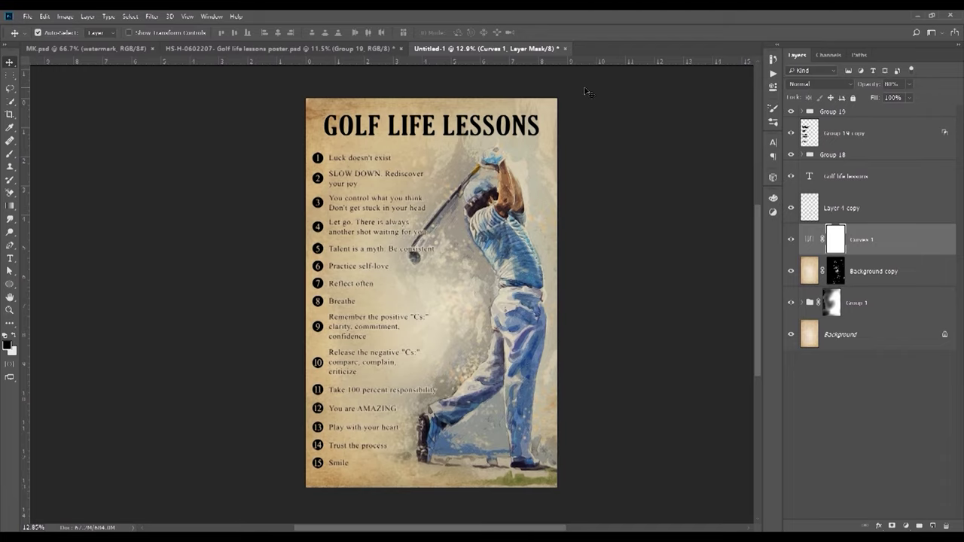
# Save the poster as poster.psd on the DATA (E:) drive
pyautogui.hotkey('ctrl', 'shift', 's')
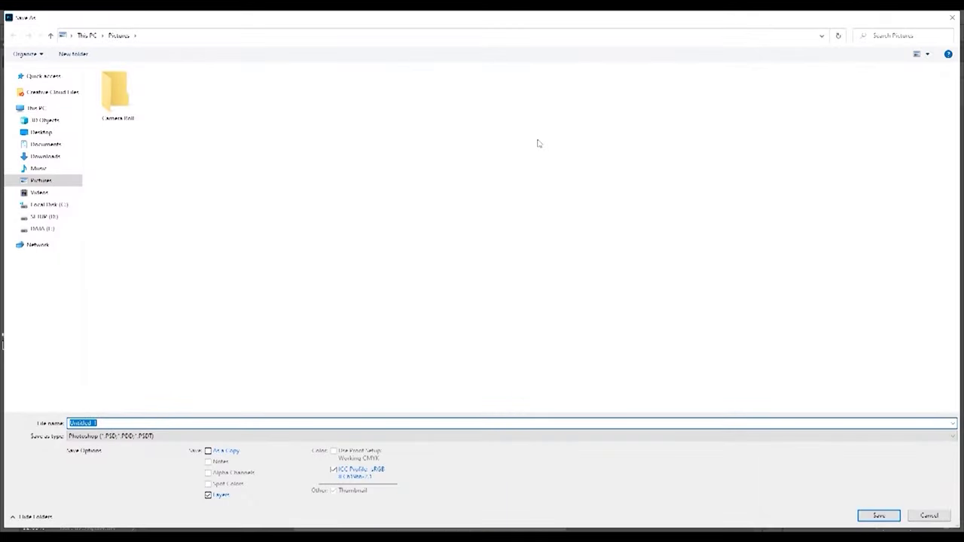
pyautogui.click(67, 228)
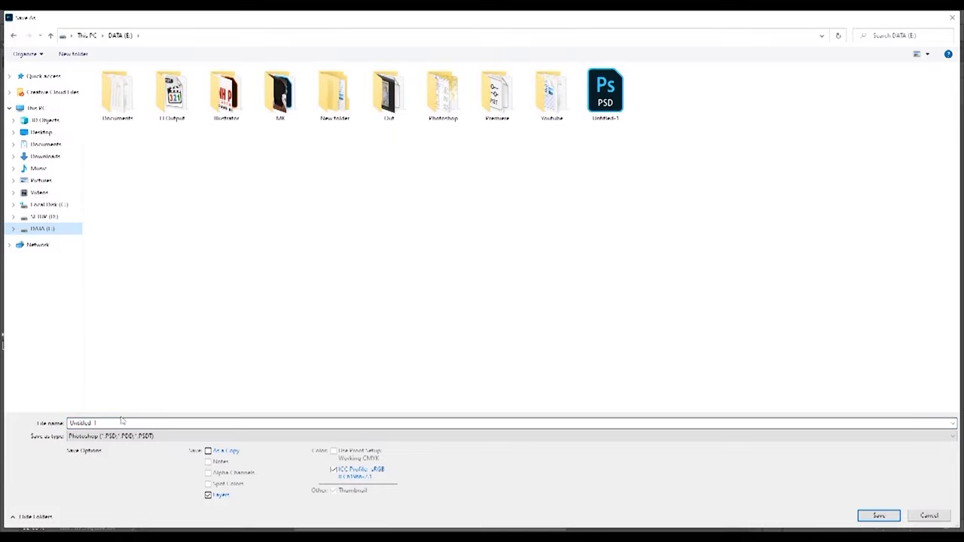
pyautogui.click(121, 422)
pyautogui.write('pos')
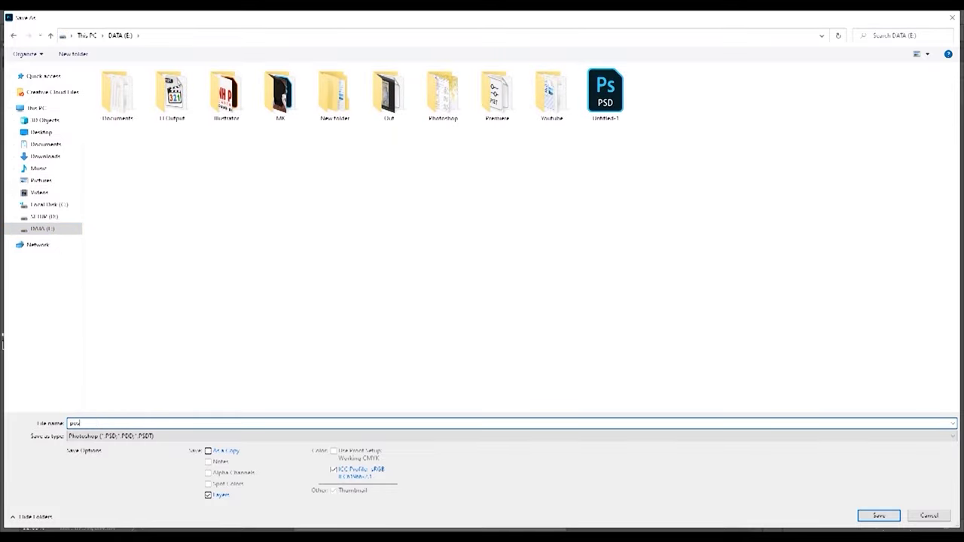
pyautogui.write('ter')
pyautogui.press('Return')
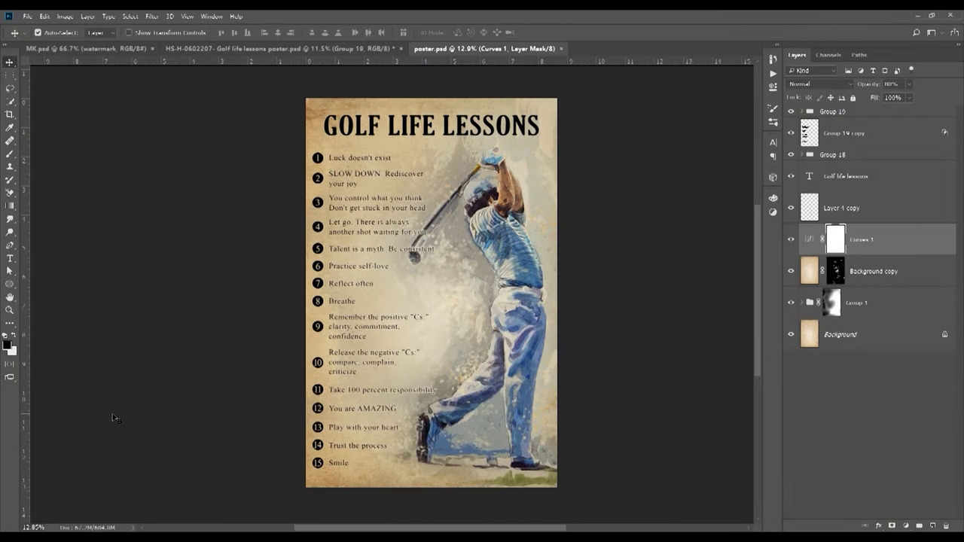
# Save a JPEG copy named poster at maximum quality 12
pyautogui.hotkey('ctrl', 'shift', 's')
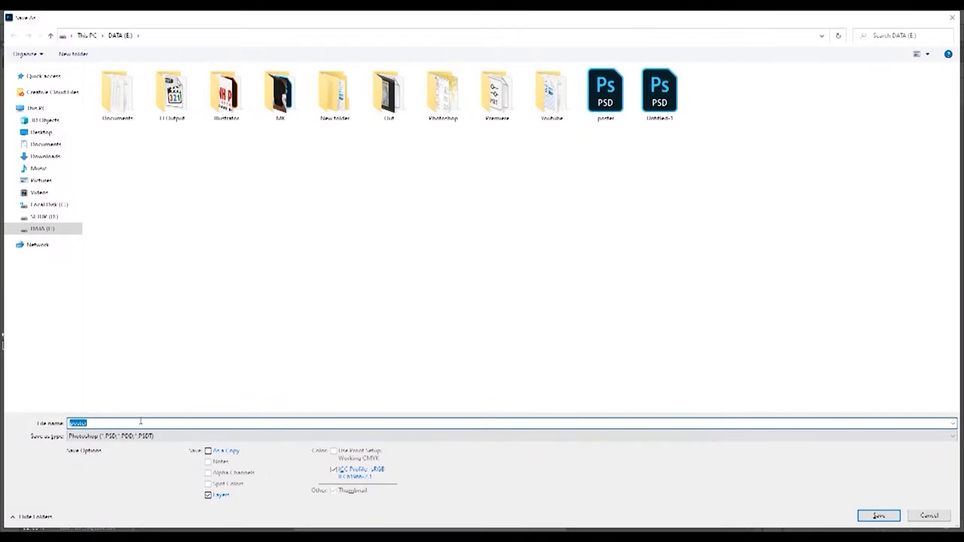
pyautogui.click(135, 435)
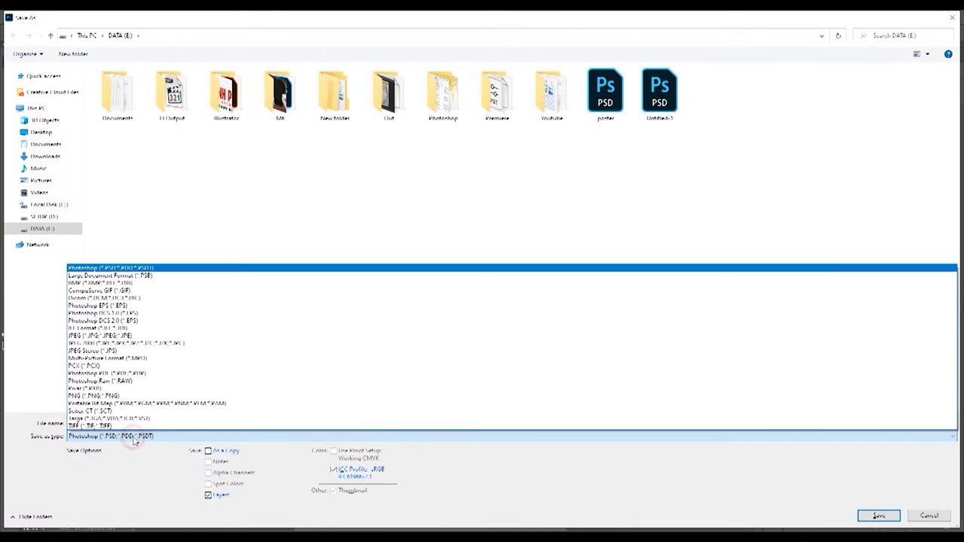
pyautogui.click(139, 336)
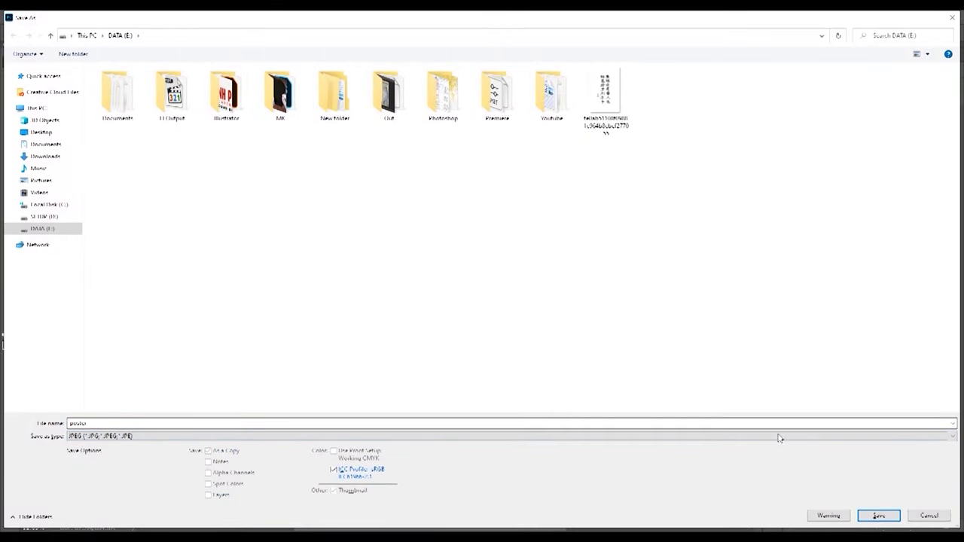
pyautogui.click(878, 515)
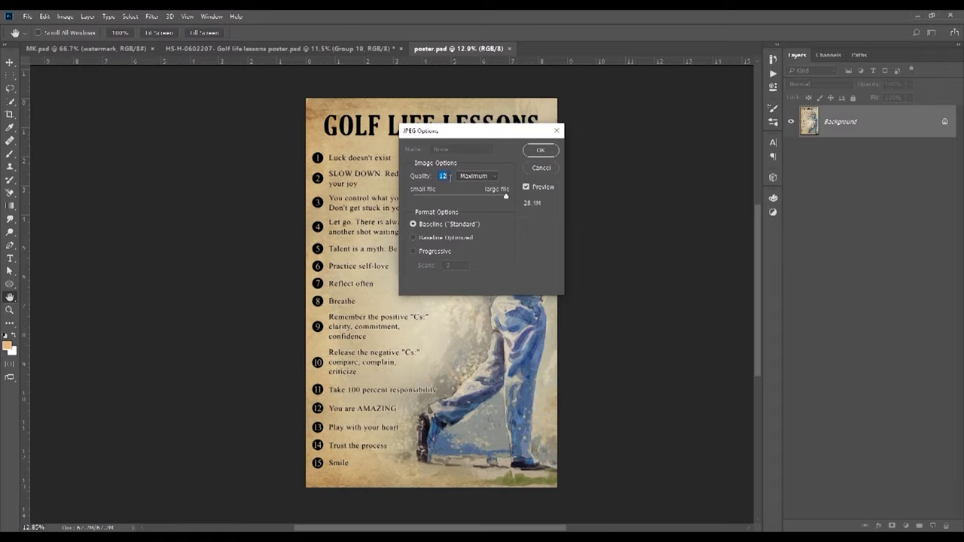
pyautogui.click(540, 151)
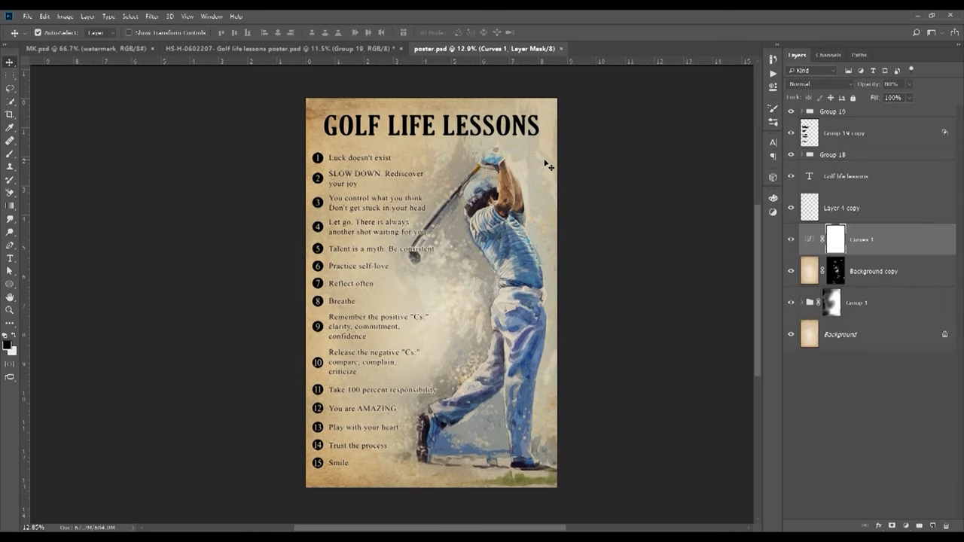
# Switch to the MK.psd document showing the framed poster mockup
pyautogui.click(115, 50)
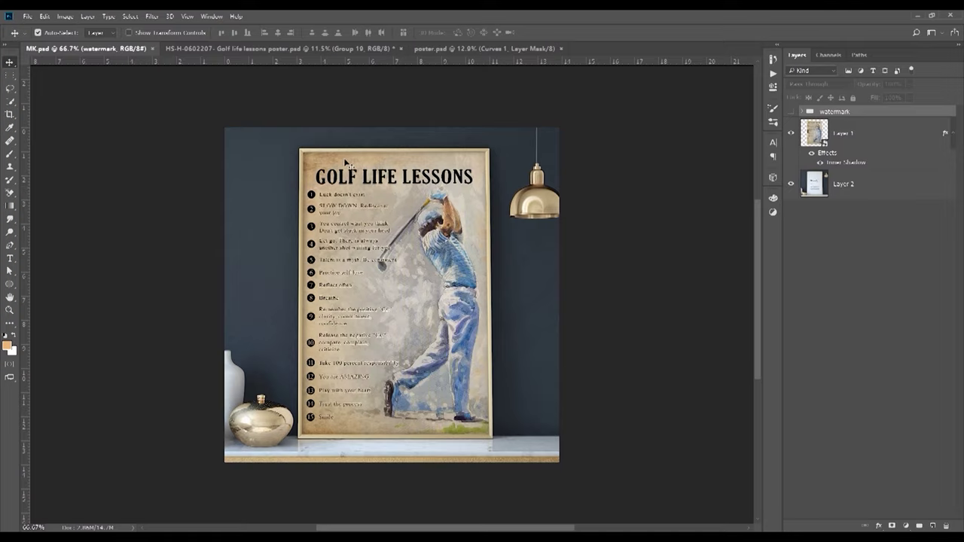
# Open the Layer 1 smart object, hide the old poster, and select the red background layer
pyautogui.click(824, 140)
pyautogui.doubleClick(823, 140)
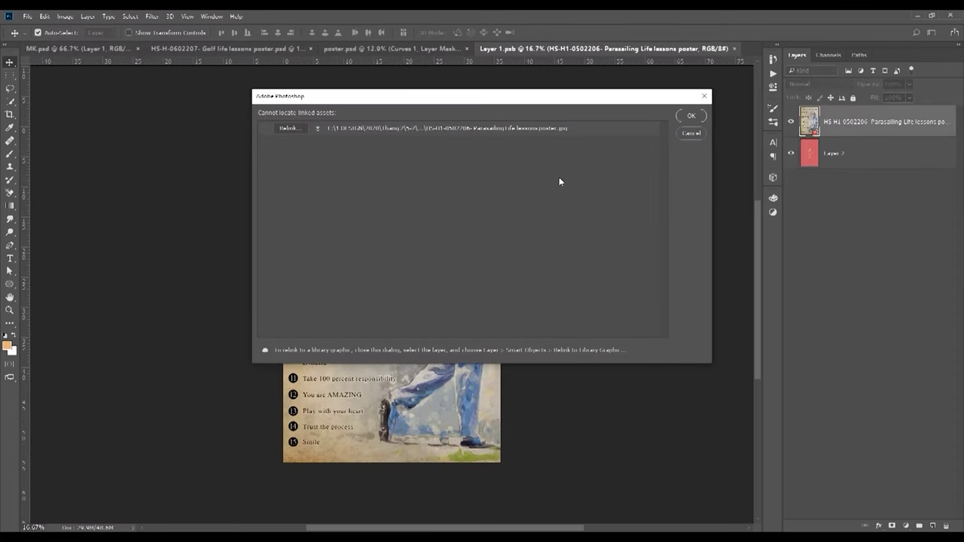
pyautogui.click(791, 122)
pyautogui.click(832, 151)
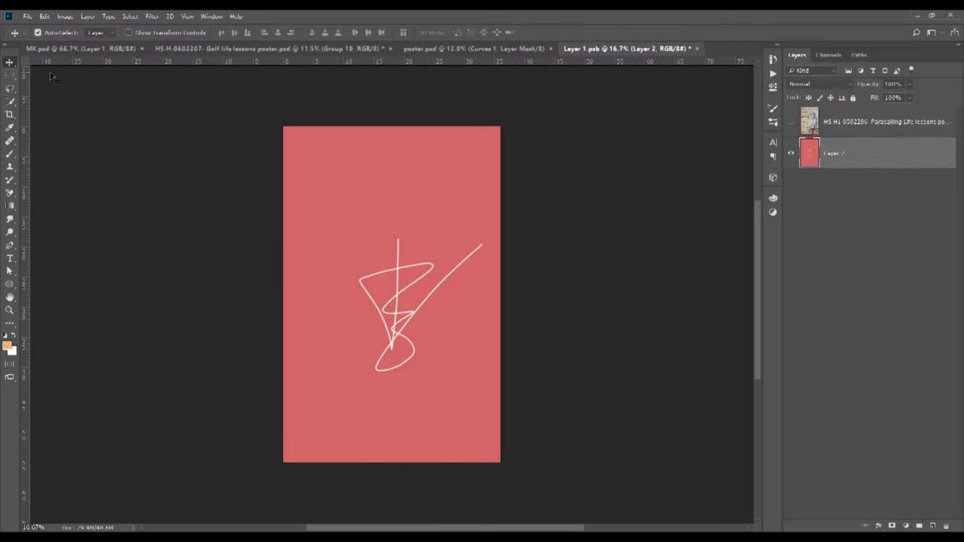
# Place linked poster.jpg, scale it to fill the red canvas, and save the smart object
pyautogui.click(27, 16)
pyautogui.click(46, 212)
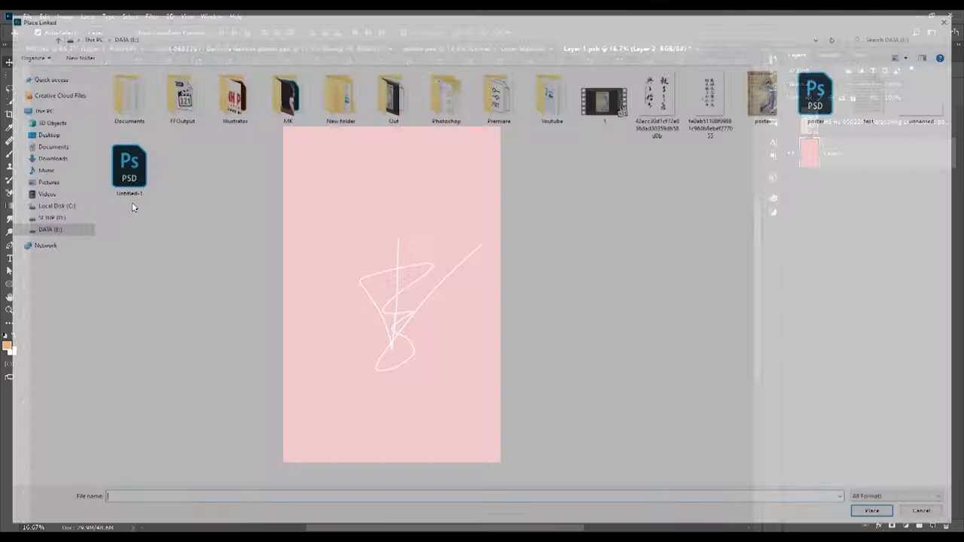
pyautogui.click(768, 90)
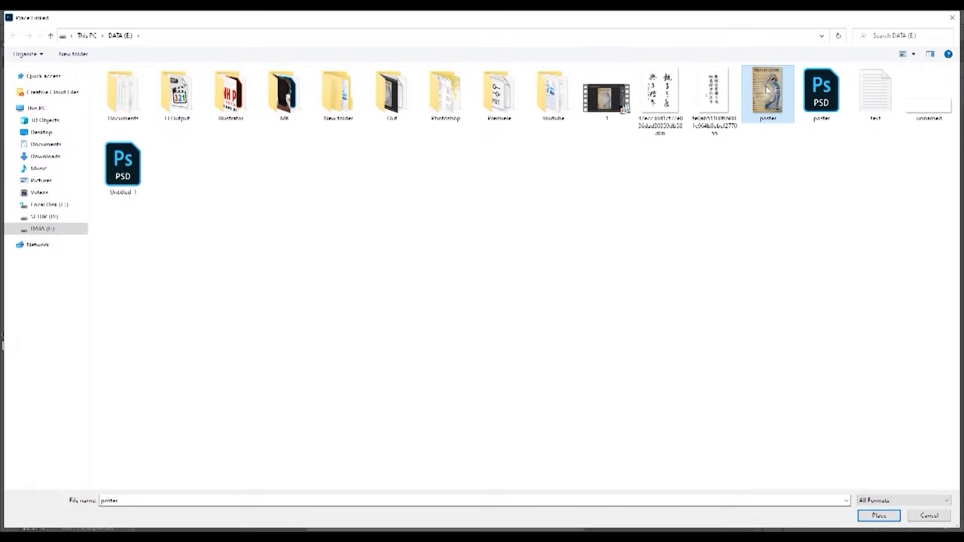
pyautogui.doubleClick(767, 89)
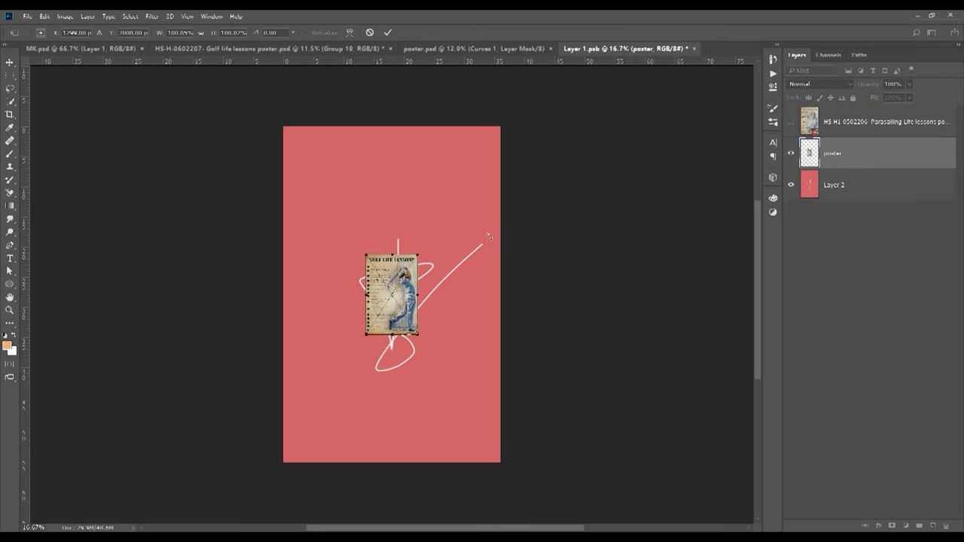
pyautogui.moveTo(419, 253); pyautogui.dragTo(538, 146)
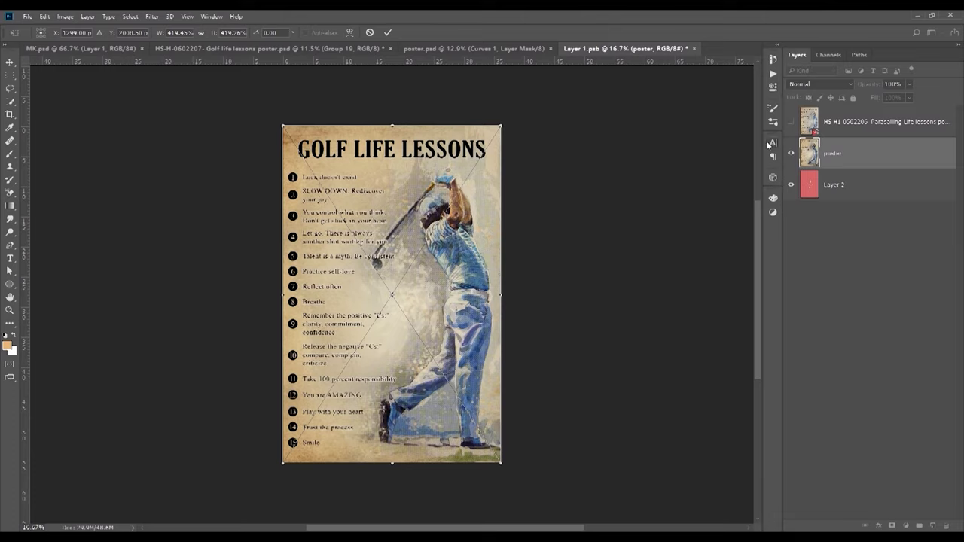
pyautogui.click(387, 33)
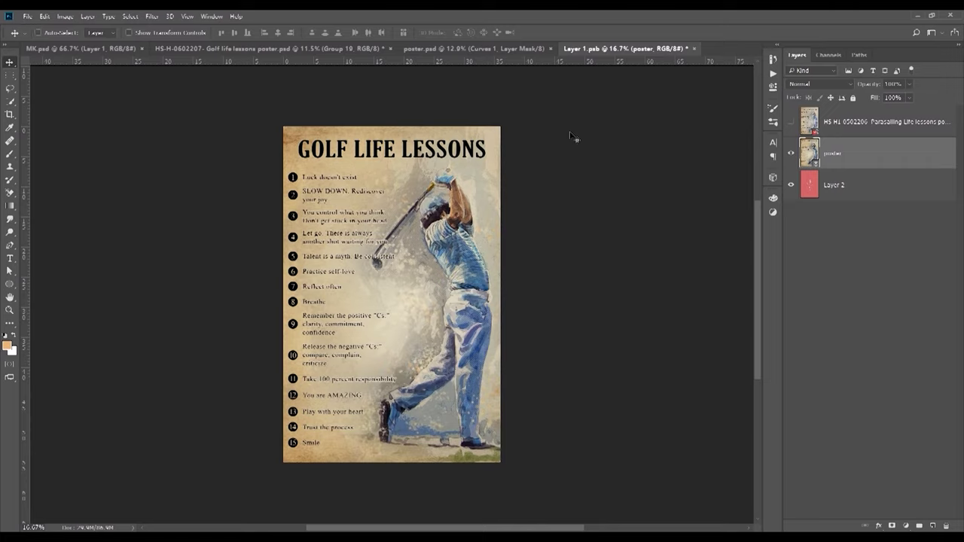
pyautogui.hotkey('ctrl', 's')
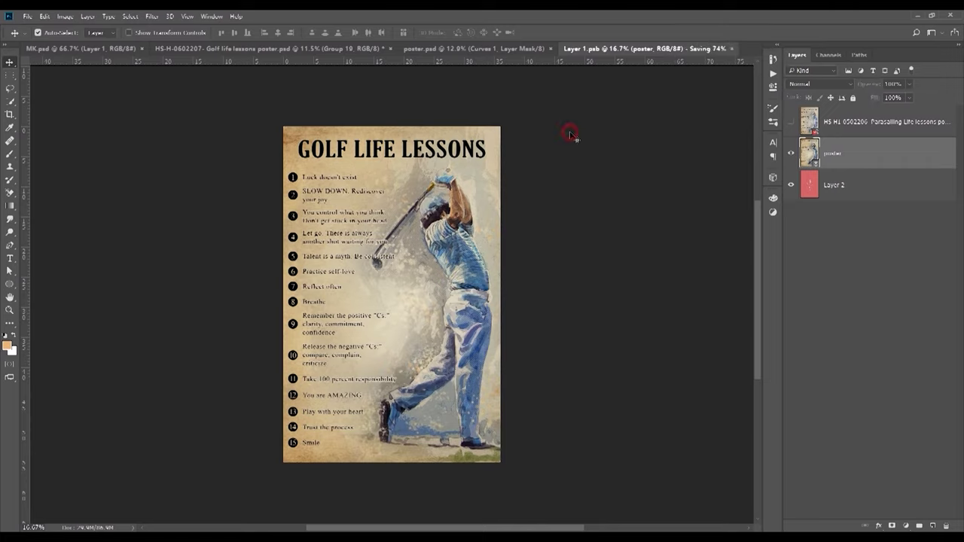
pyautogui.click(86, 50)
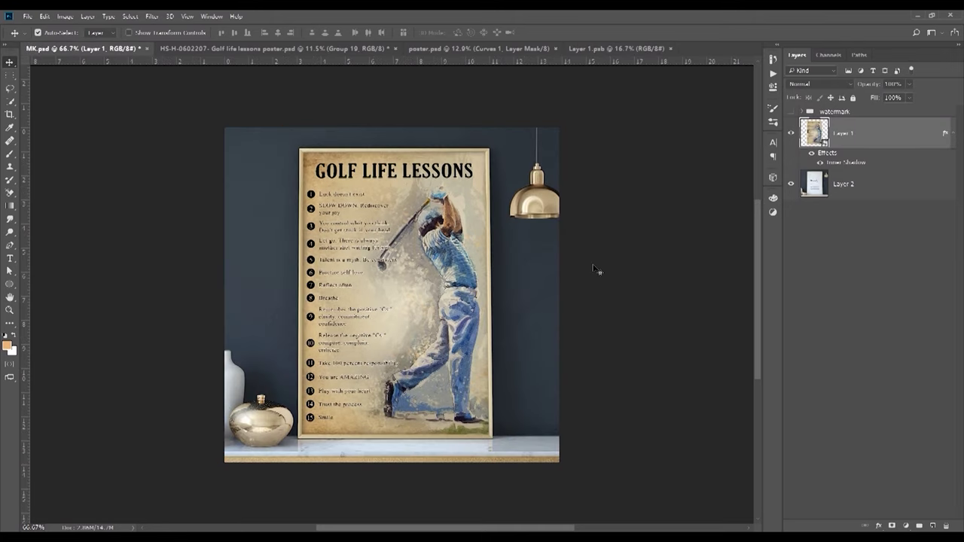
# Compare old and new artwork, then save the mockup over MK as a maximum-quality JPEG
pyautogui.hotkey('ctrl', 'z')
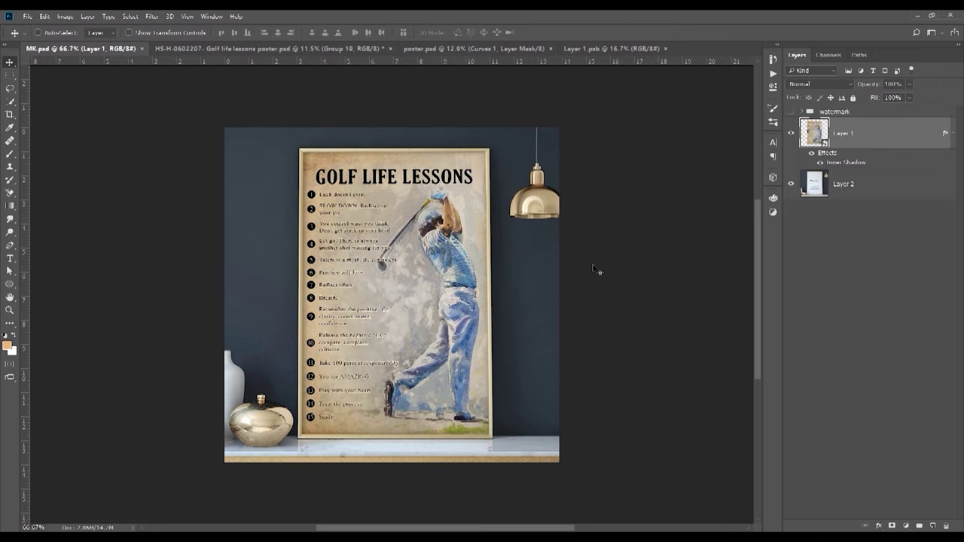
pyautogui.hotkey('ctrl', 'z')
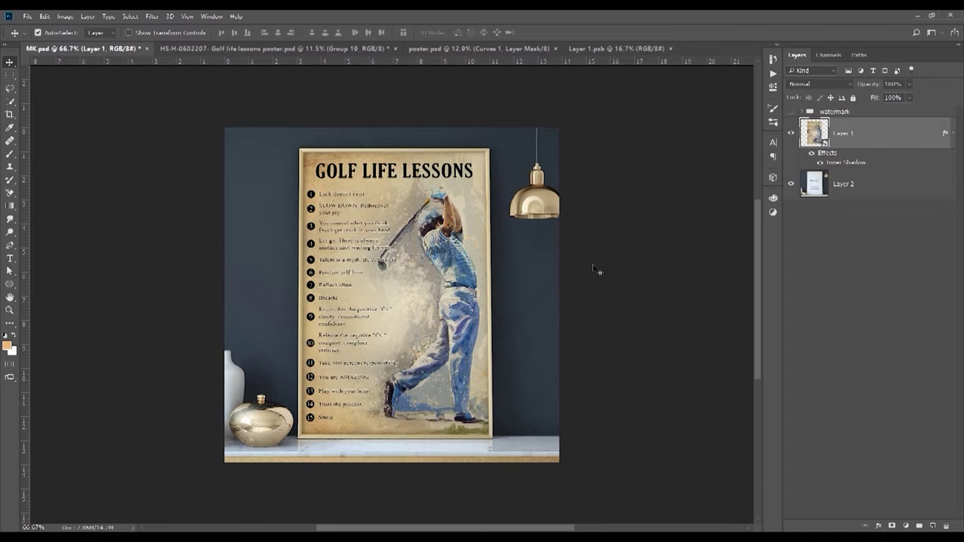
pyautogui.hotkey('ctrl', 'shift', 's')
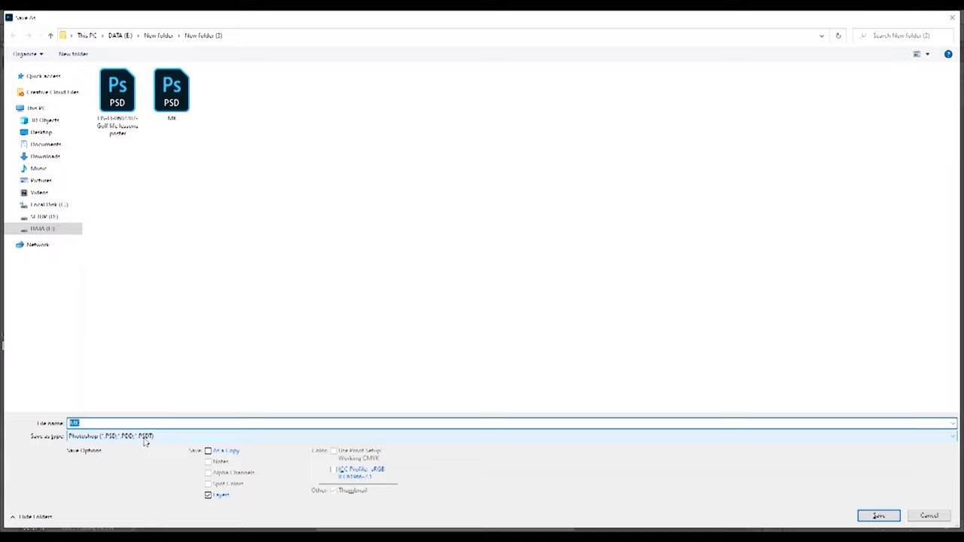
pyautogui.click(146, 436)
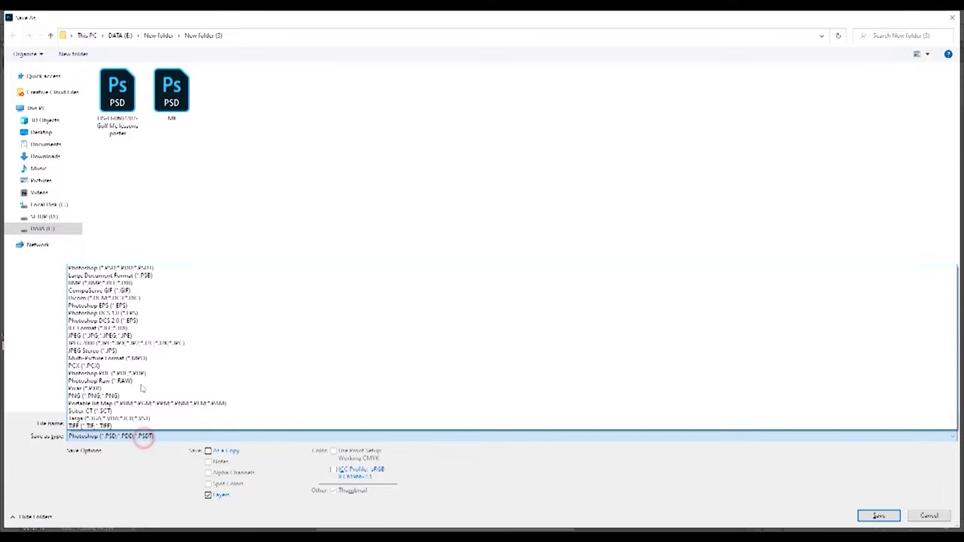
pyautogui.click(139, 333)
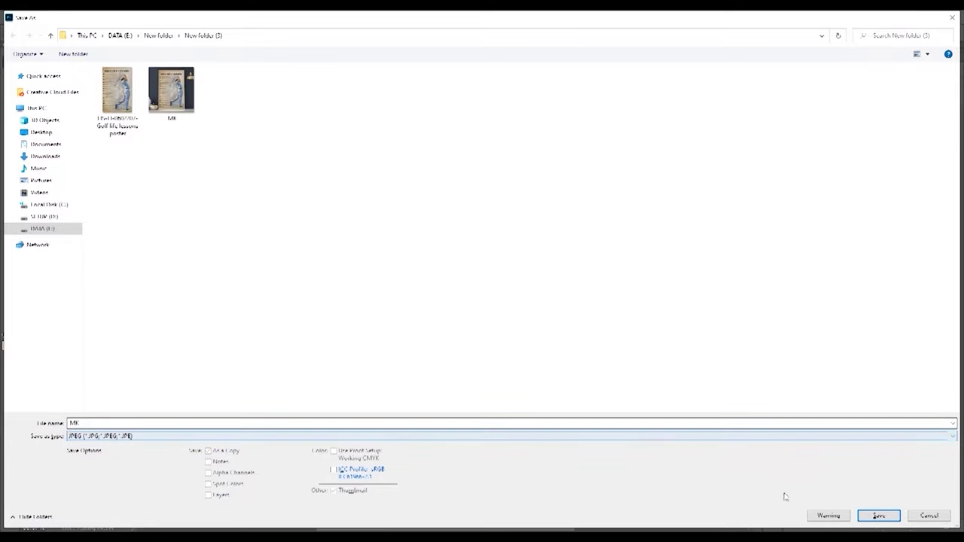
pyautogui.click(171, 107)
pyautogui.click(879, 515)
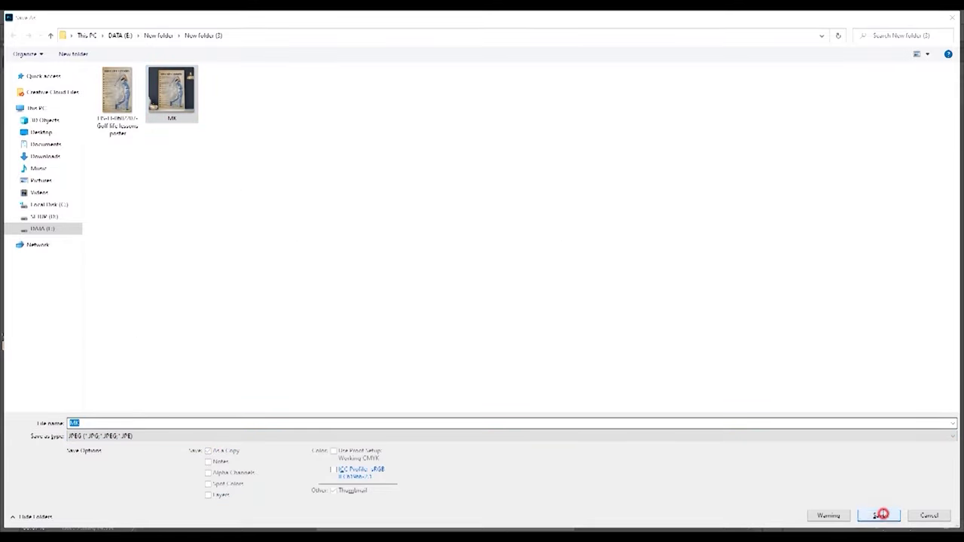
pyautogui.click(502, 276)
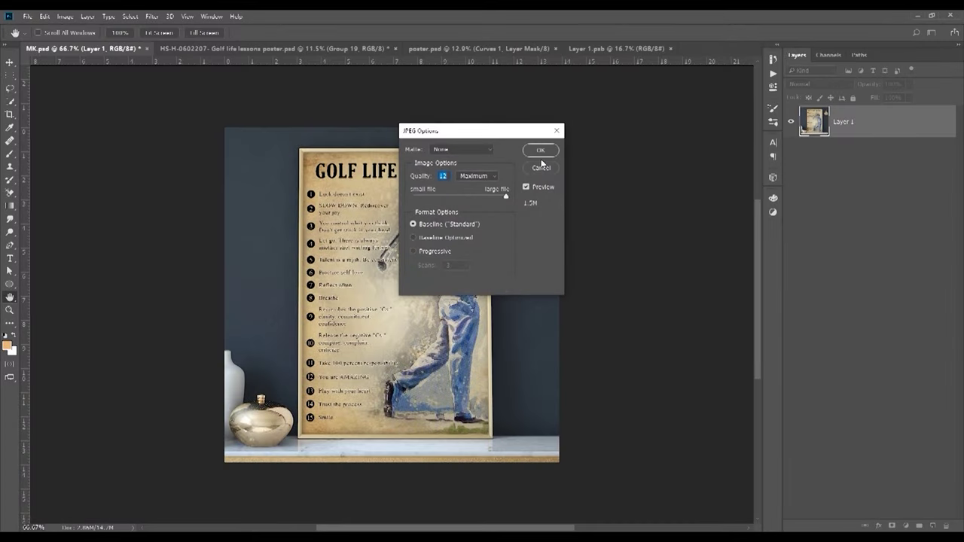
pyautogui.click(540, 155)
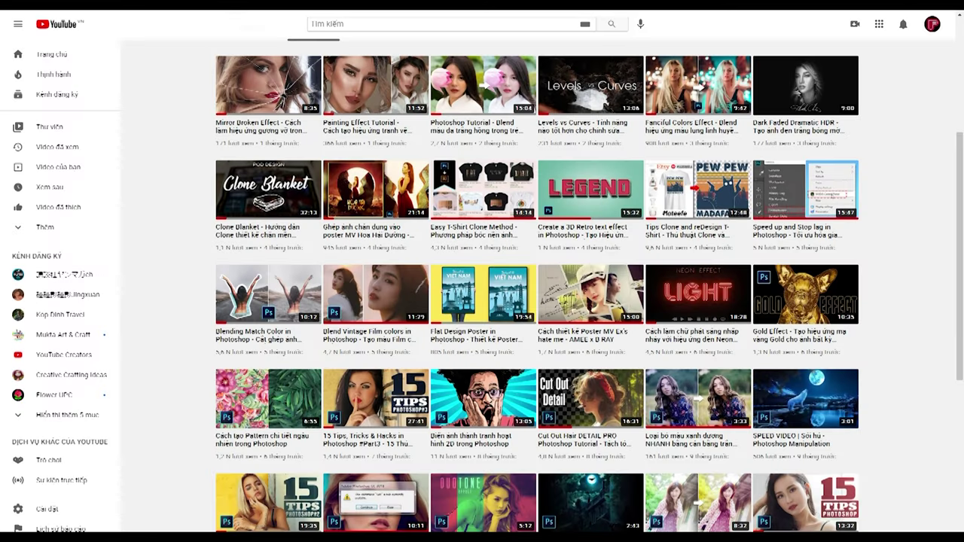